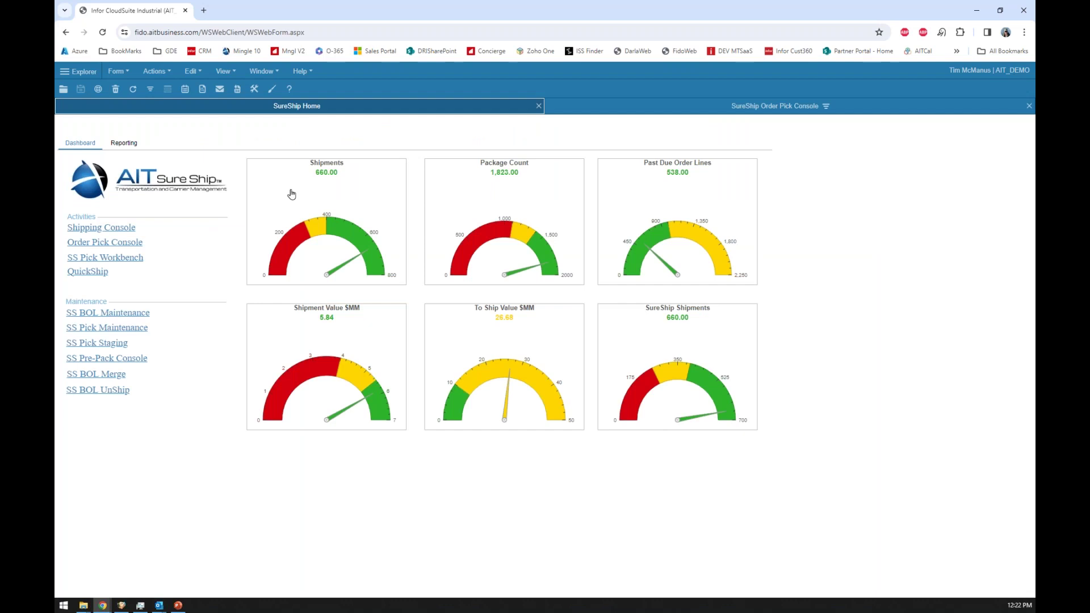
- Open the Shipping Console and review the Customer Order, Transfer Order and Service Order screens, including the Ship Line or Matl choices
left_click(114, 228)
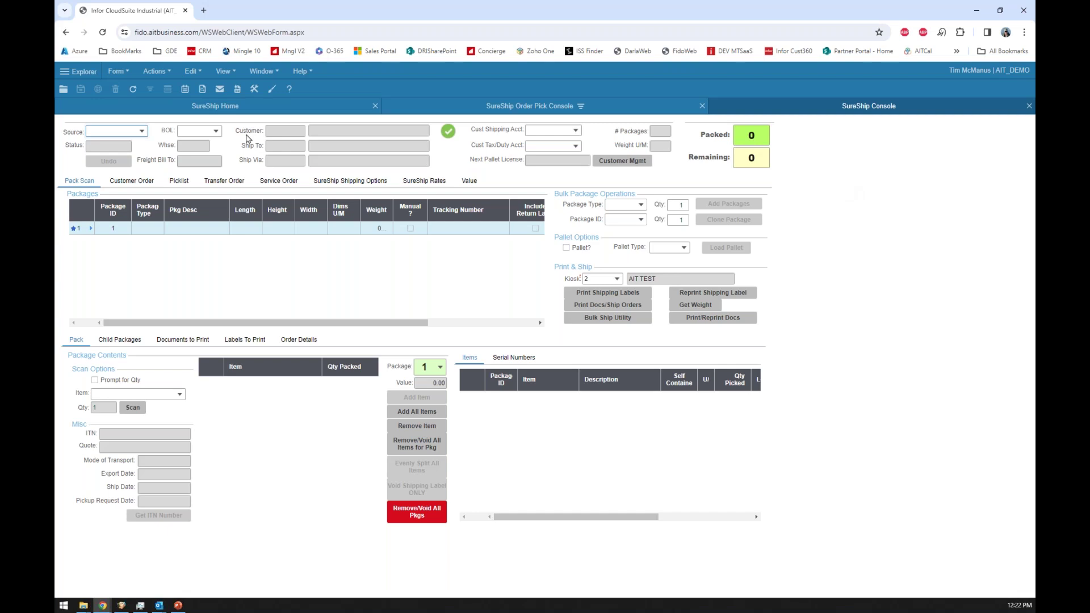
left_click(132, 180)
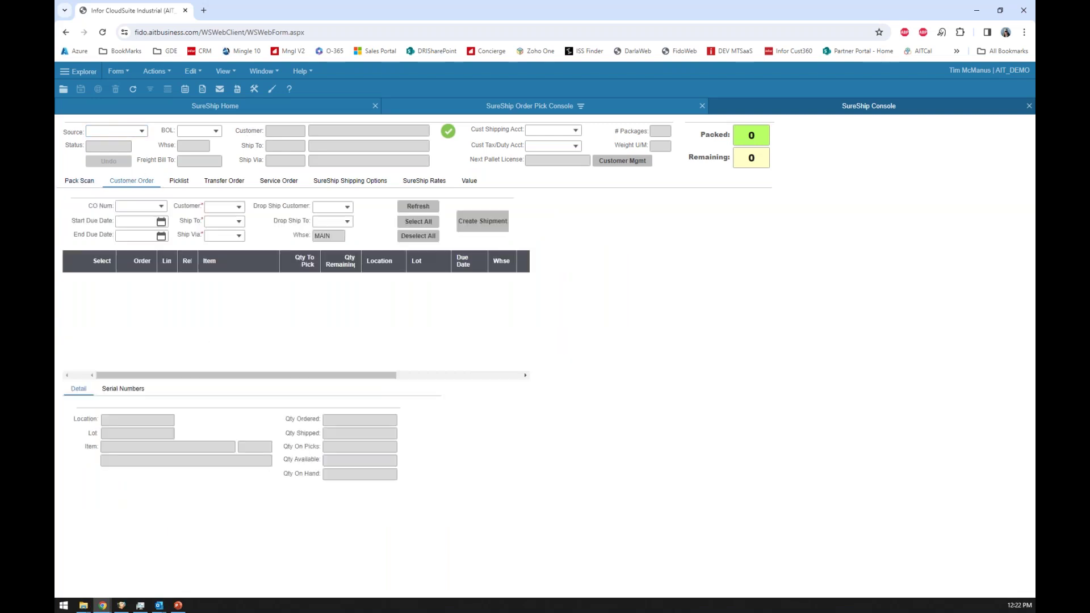
left_click(226, 182)
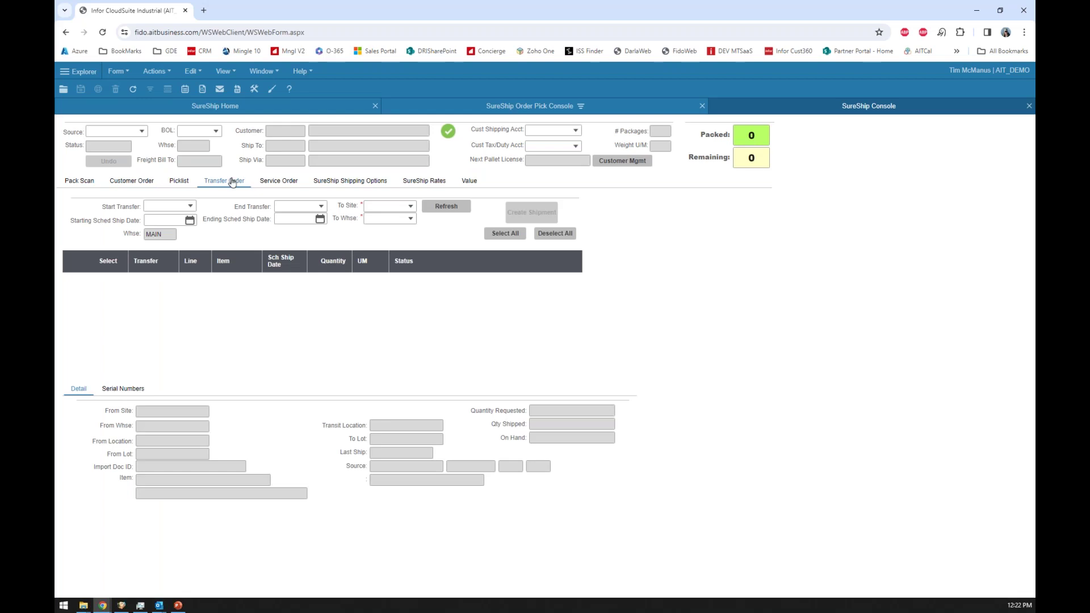
left_click(277, 181)
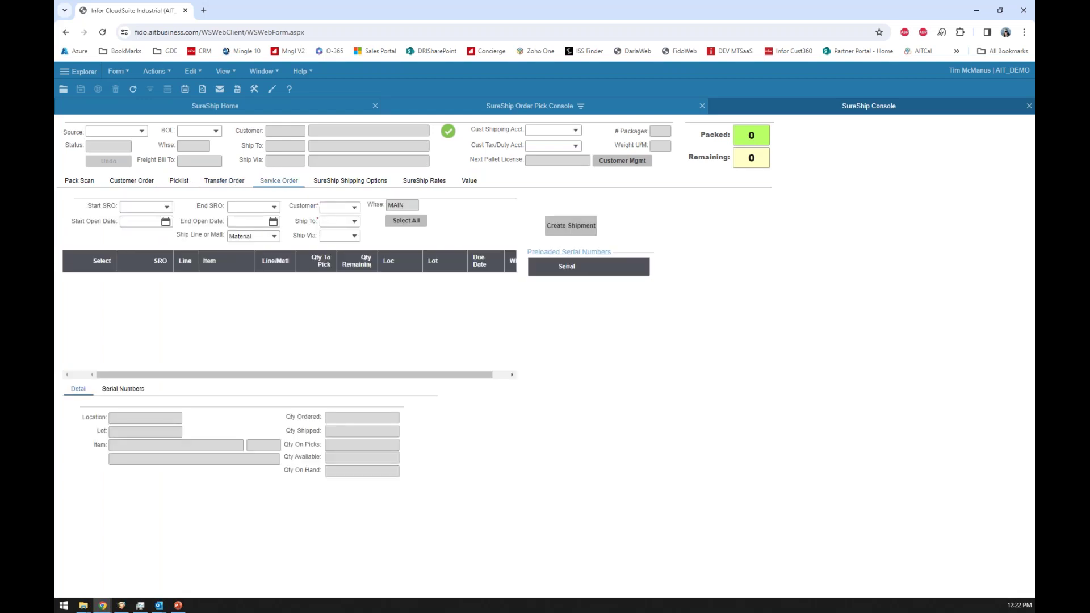
left_click(275, 238)
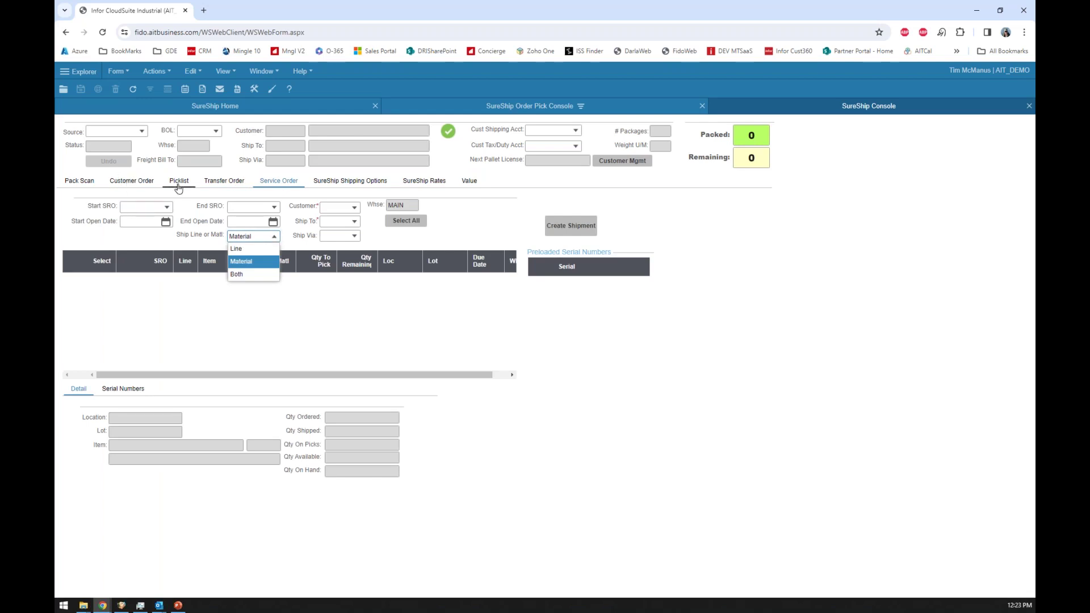
- Load the open lines of a customer order by entering its CO number as the customer order filter
left_click(132, 183)
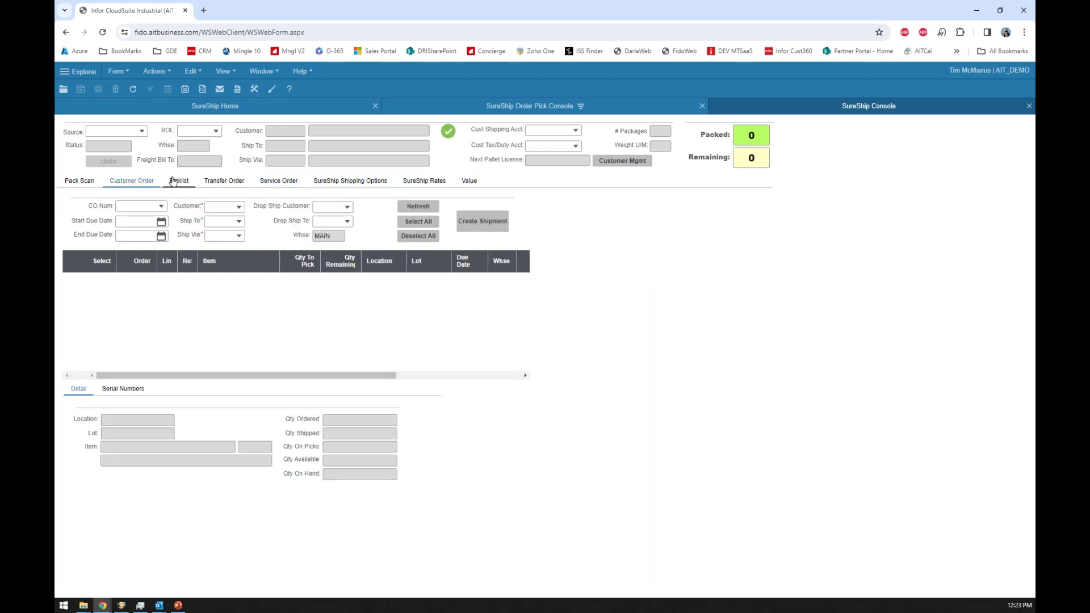
left_click(147, 208)
type("sit")
double_click(150, 206)
type("s")
type("i")
type("t")
left_click_drag(154, 208, 141, 208)
type("s1")
key("Tab")
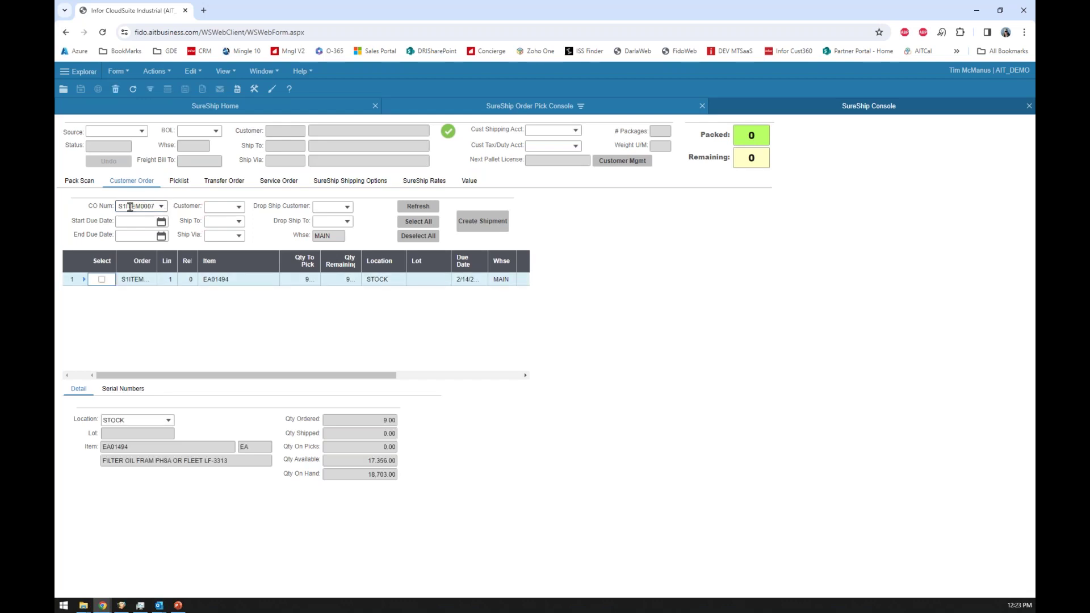
- Select the order line for item EA01494 and create a shipment from it
left_click(101, 280)
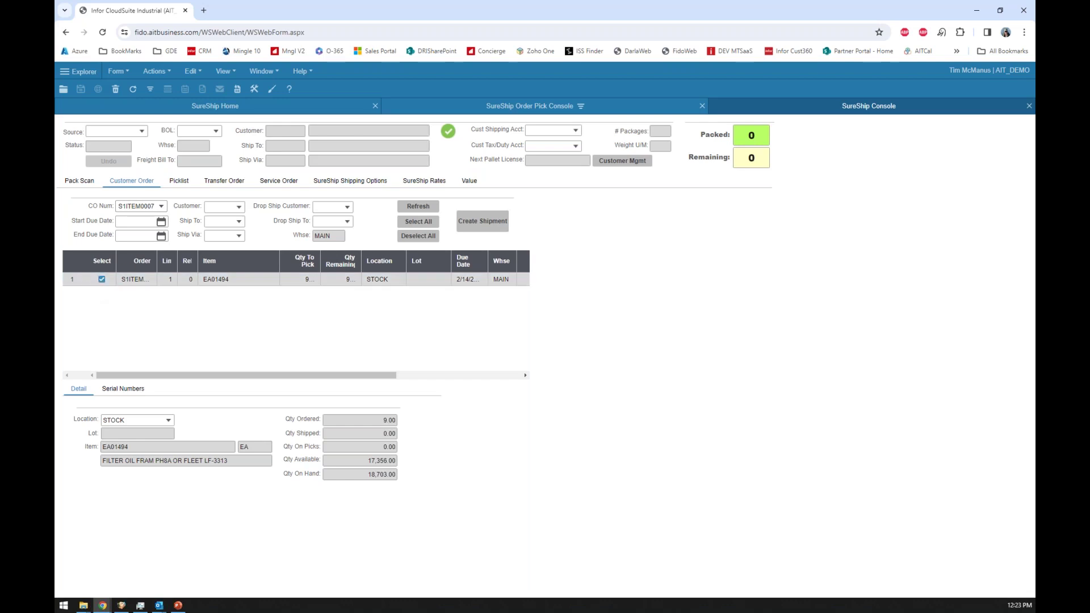
left_click(508, 224)
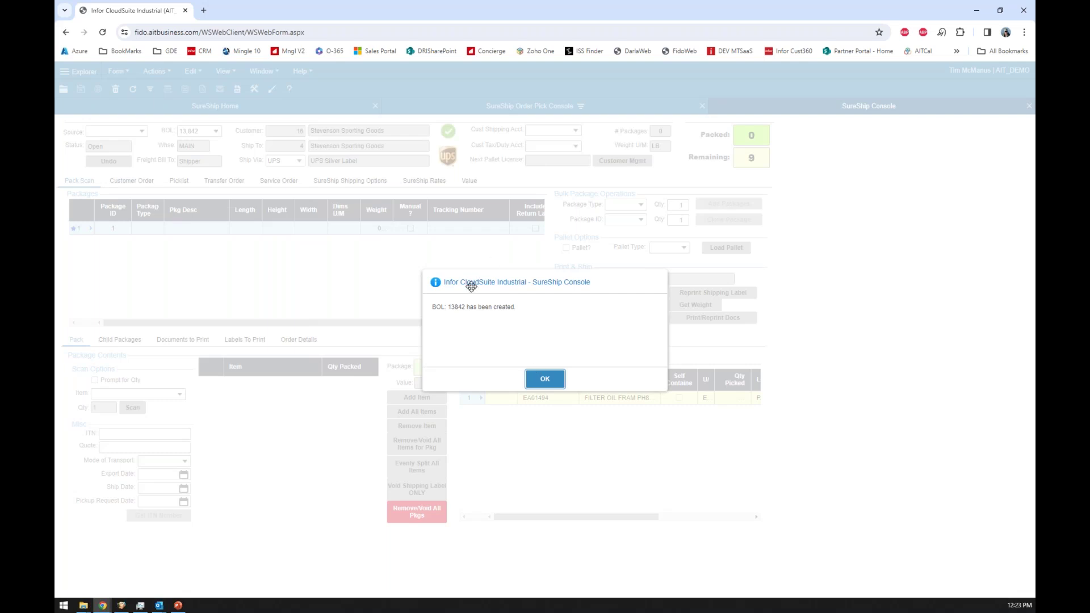
left_click(536, 377)
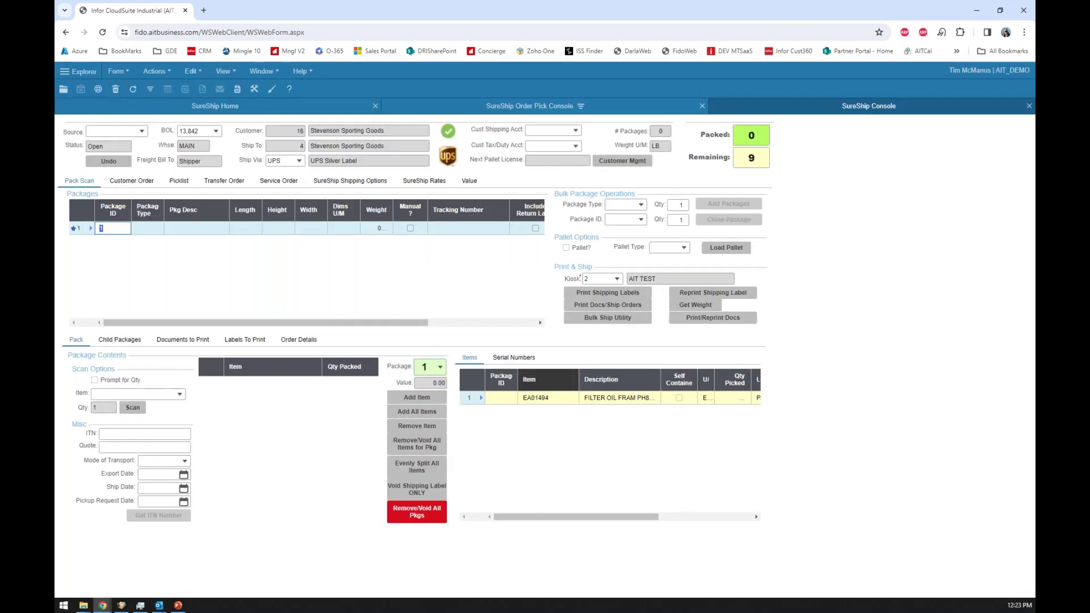
- Set the first package to package type 118, widen the Weight column and save the package
left_click(150, 230)
type("118")
key("Tab")
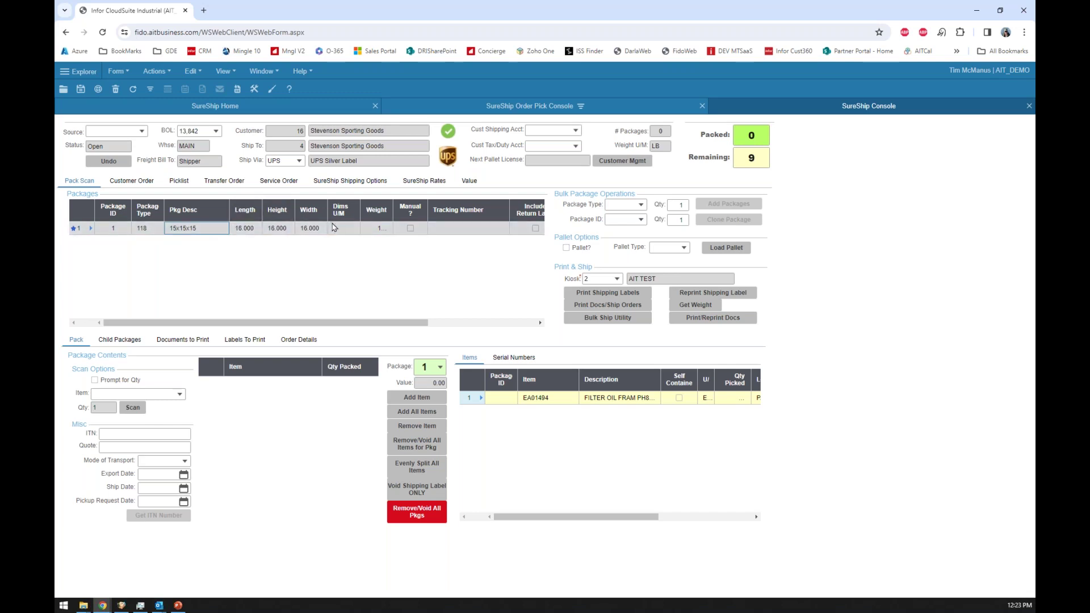
left_click_drag(393, 214, 400, 214)
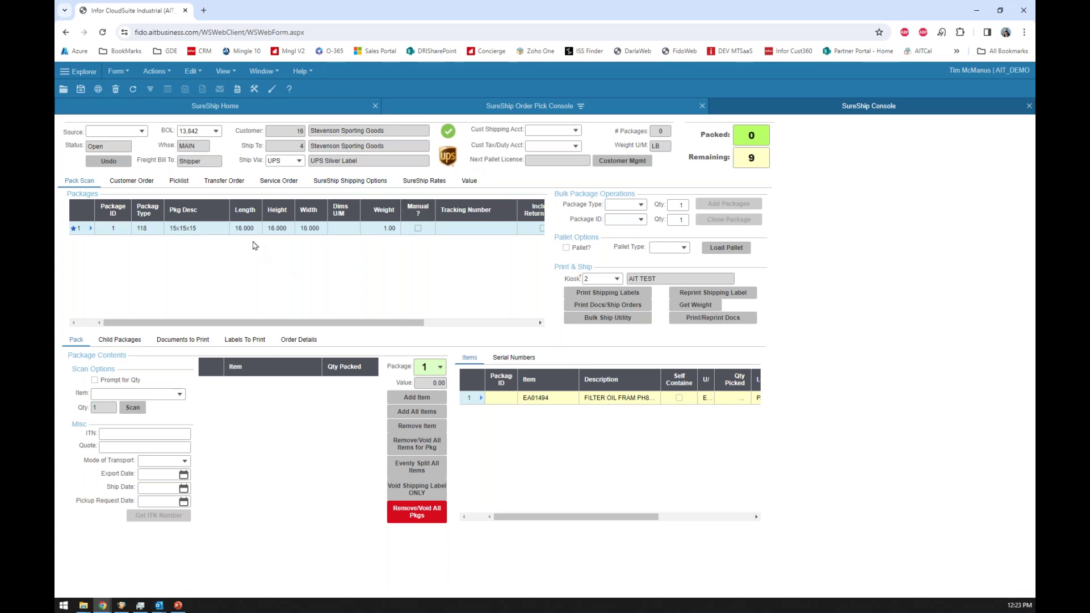
key("ctrl+s")
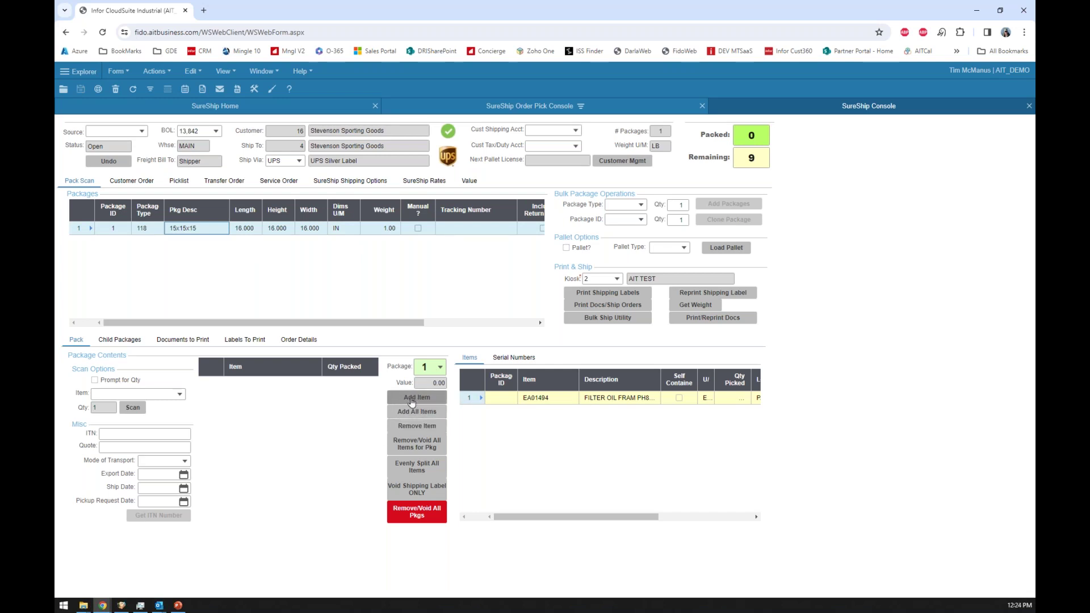
- Pack the shipment's EA01494 item line into package 1
left_click(470, 399)
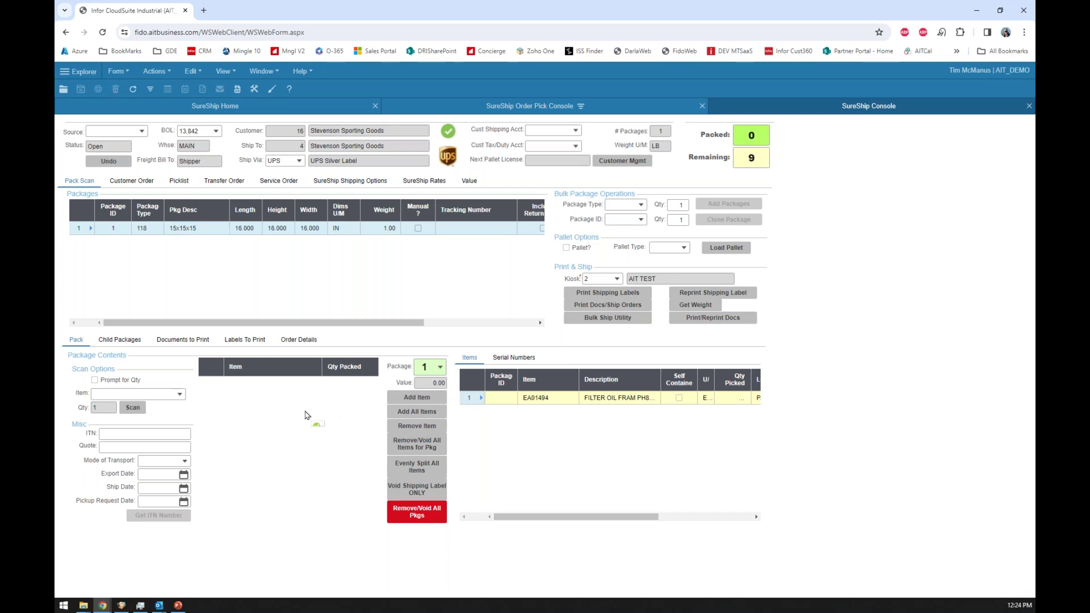
left_click_drag(305, 404, 305, 404)
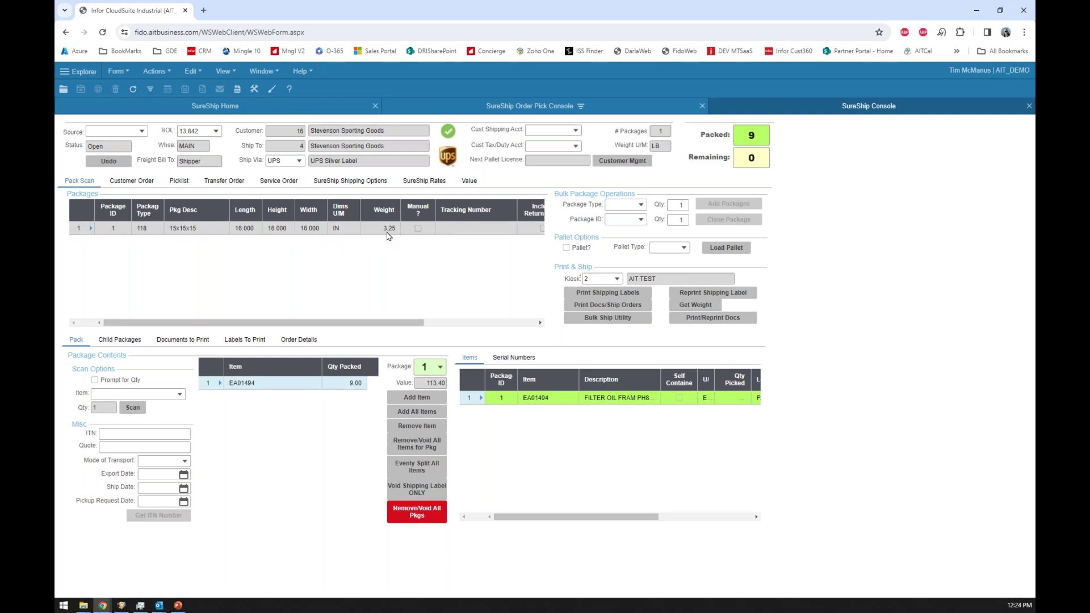
- Get the weight for package 1 and print its shipping label
left_click(707, 308)
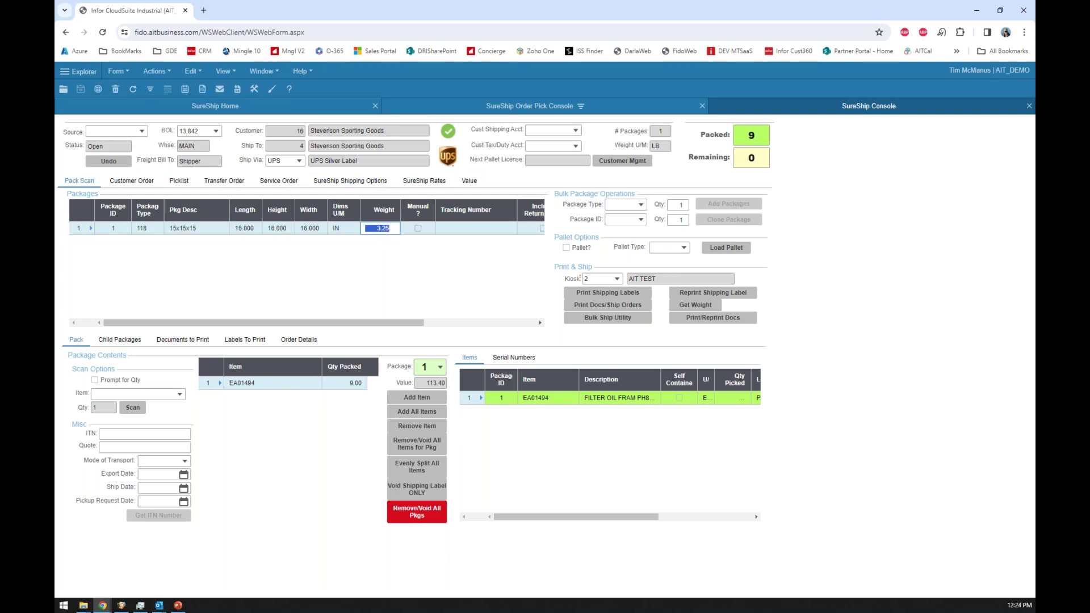
left_click(817, 259)
left_click(585, 294)
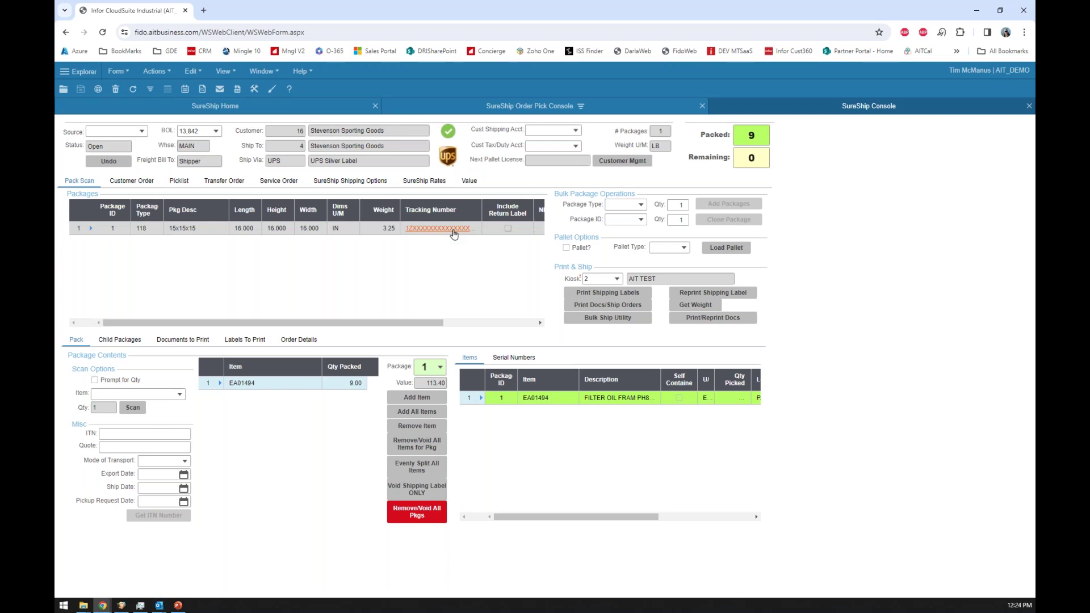
left_click(612, 307)
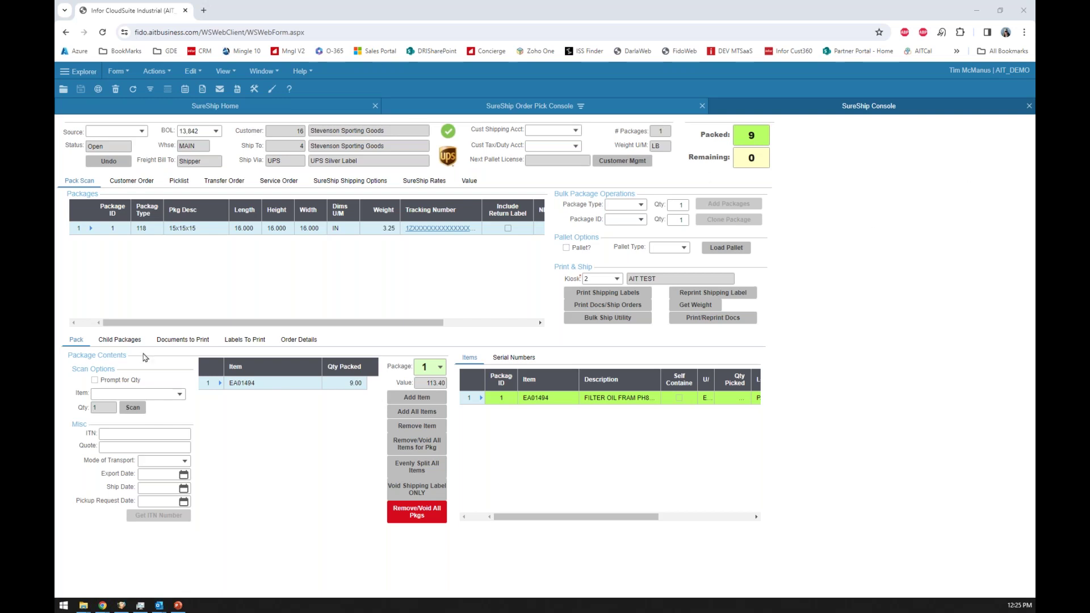
- Review the documents available to print for the shipment and which of them are selected
left_click(182, 340)
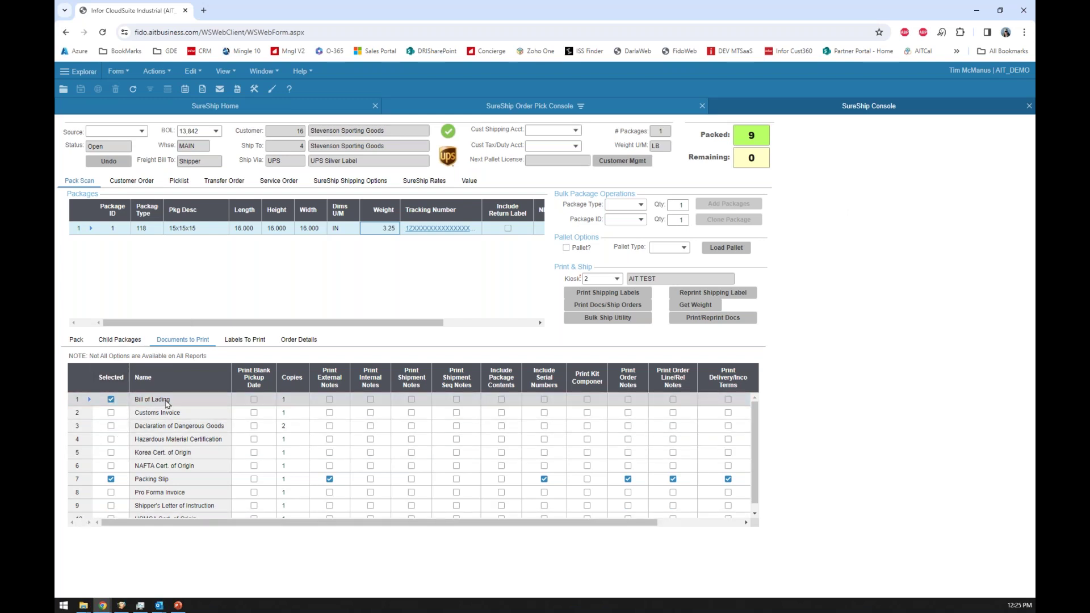
scroll(167, 419, "down", 1)
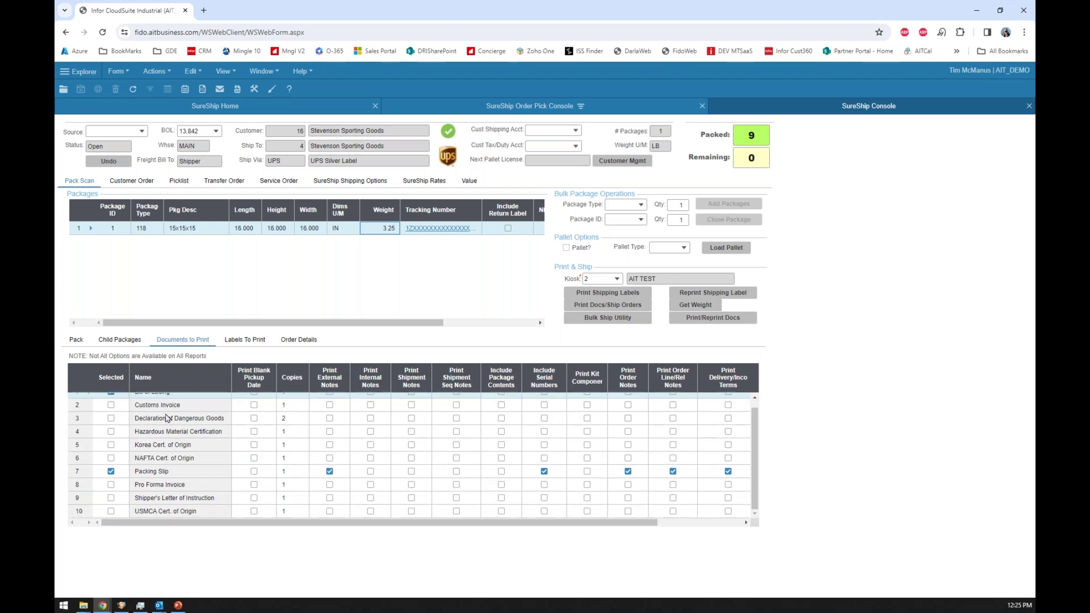
scroll(165, 417, "up", 1)
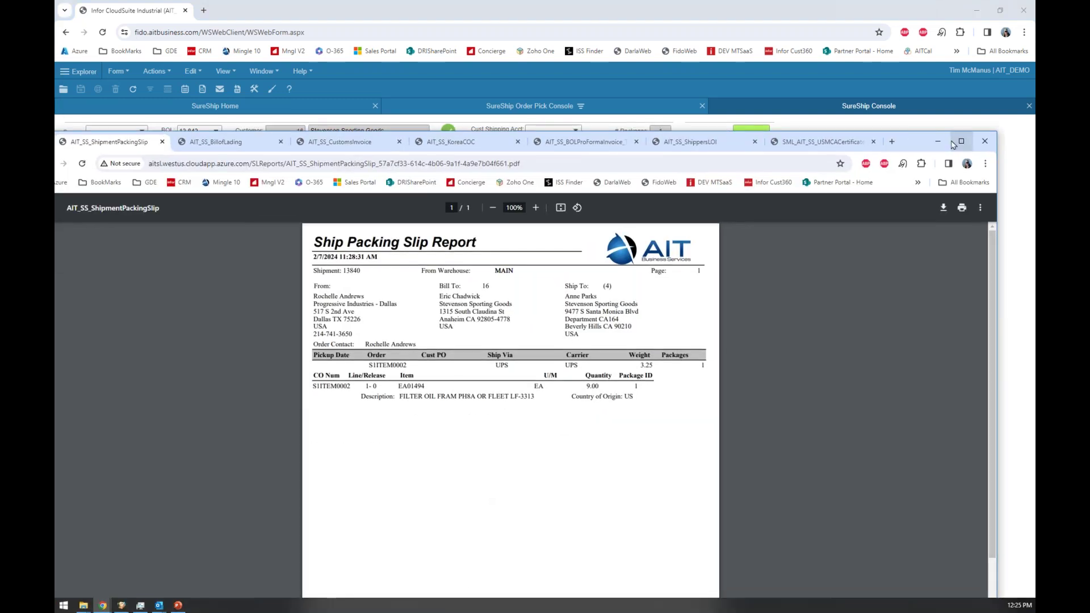
- Examine the sample packing slip, bill of lading, customs and pro forma invoices, Korea and USMCA certificates, and shipper's letter in the report window
left_click(961, 141)
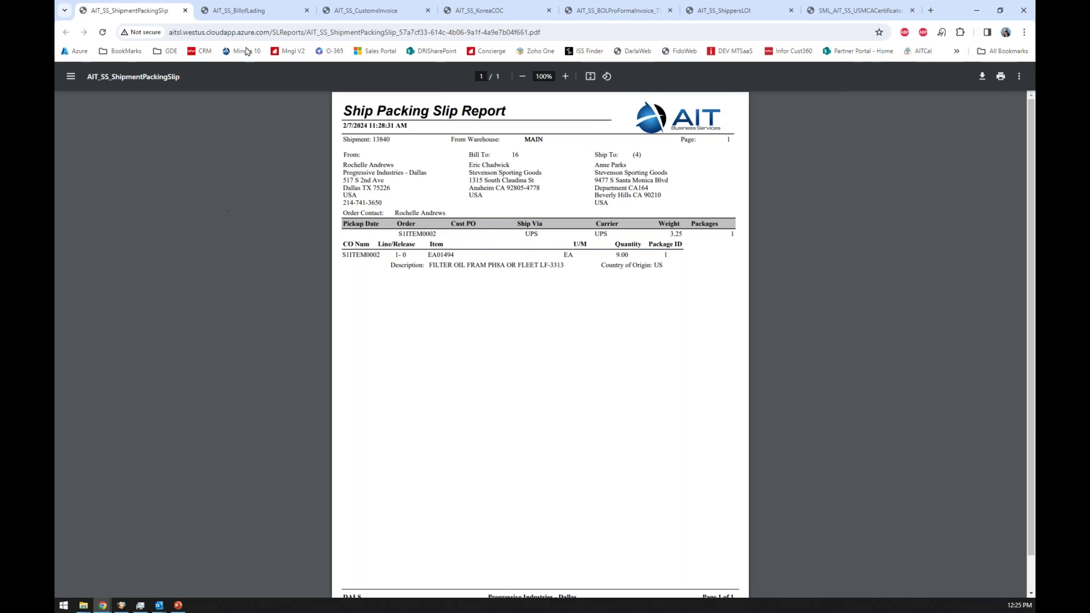
left_click(245, 8)
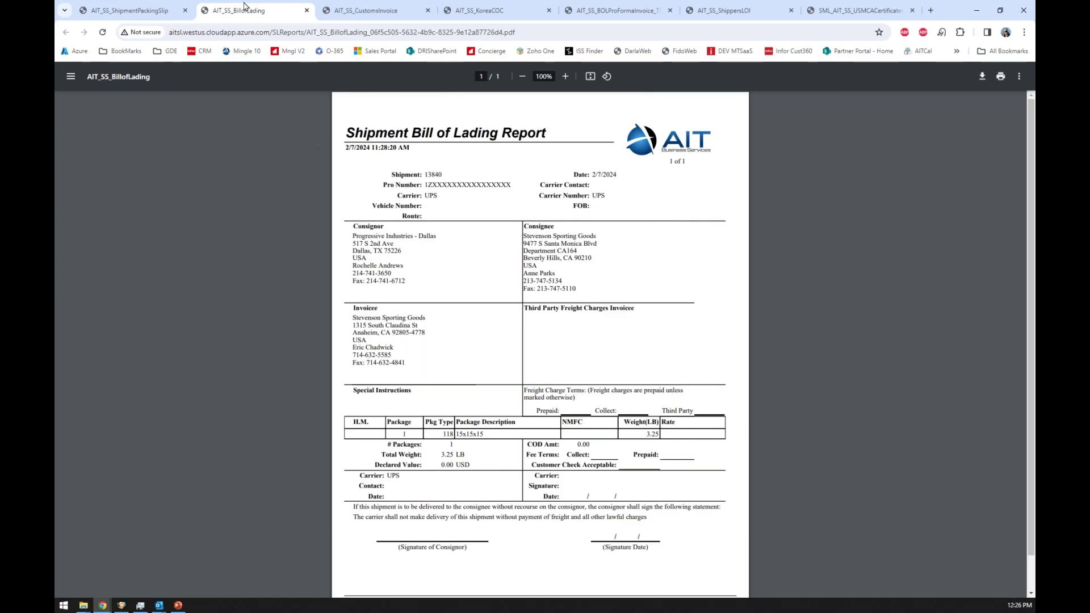
left_click(360, 14)
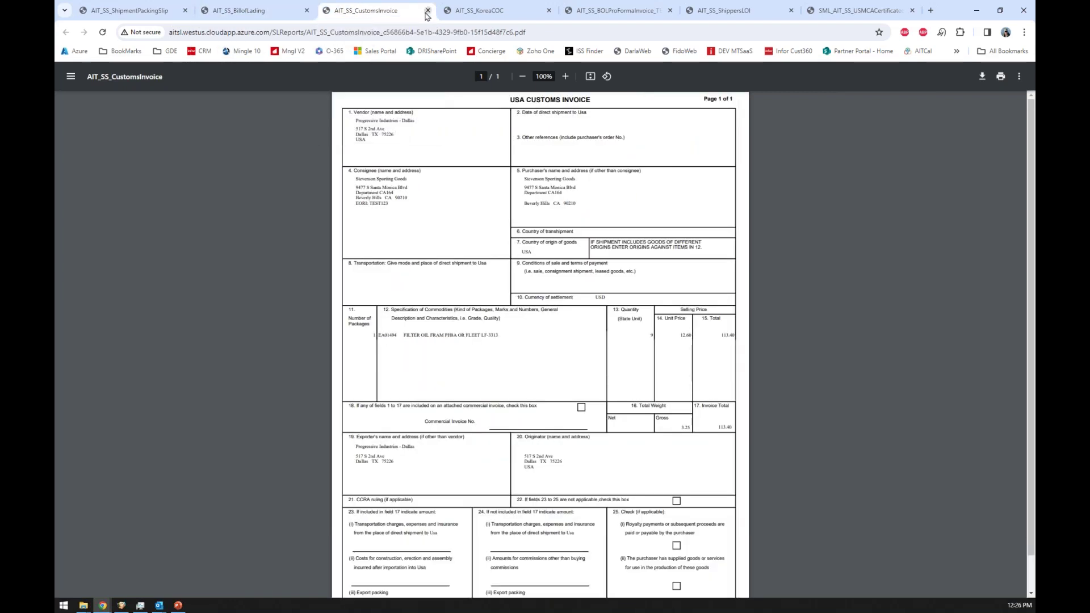
left_click(497, 17)
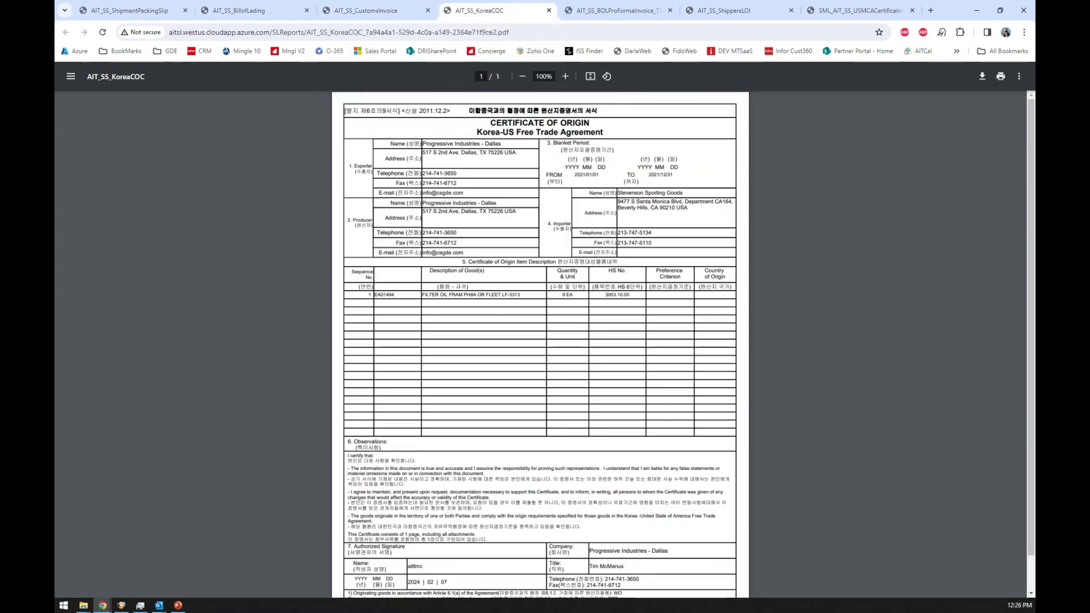
scroll(491, 108, "up", 5)
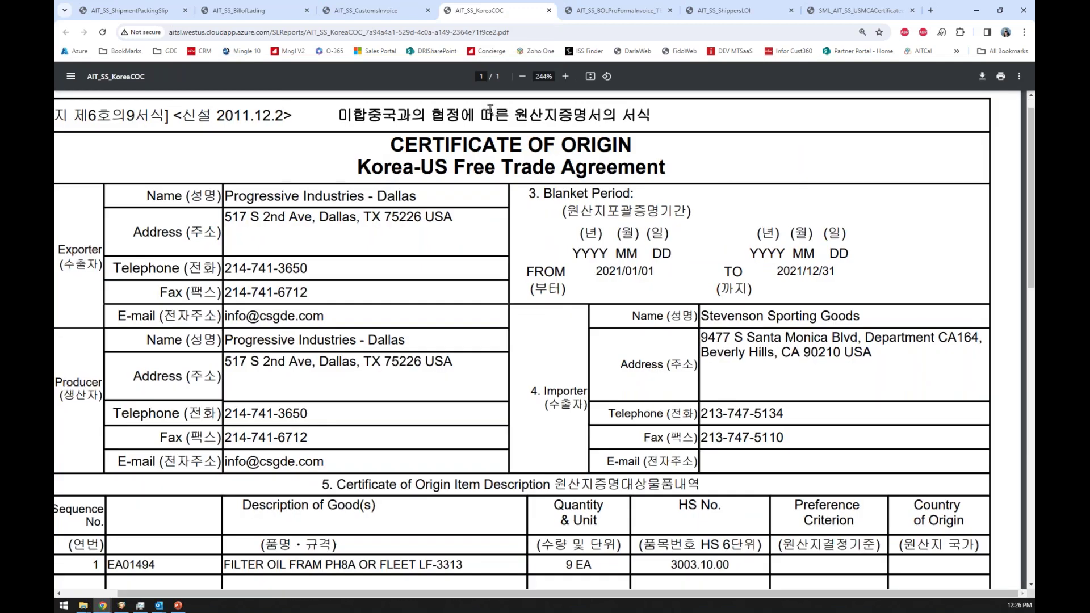
left_click(602, 11)
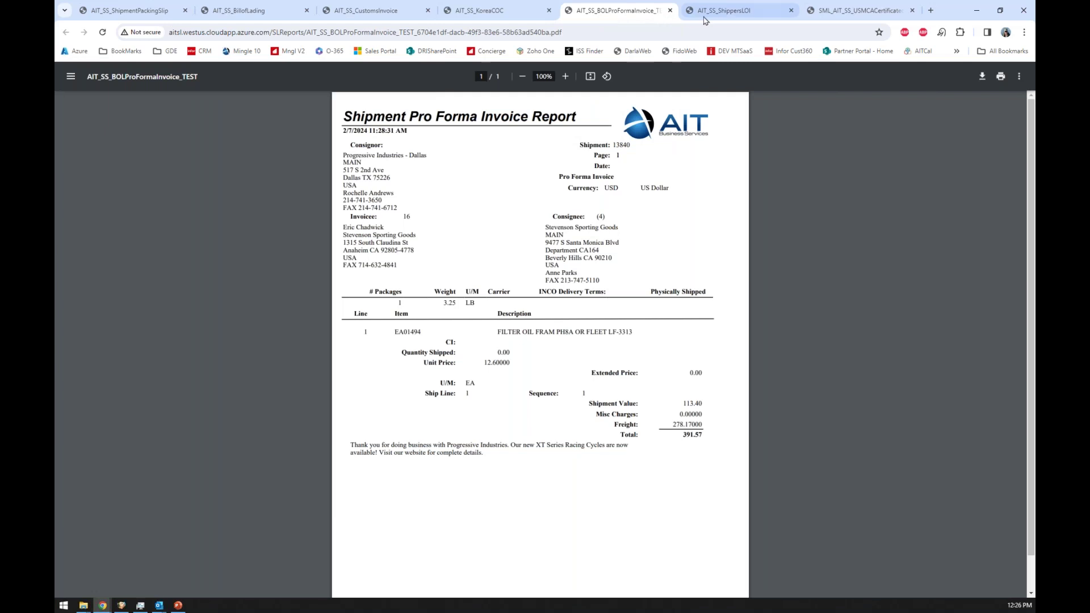
left_click(732, 11)
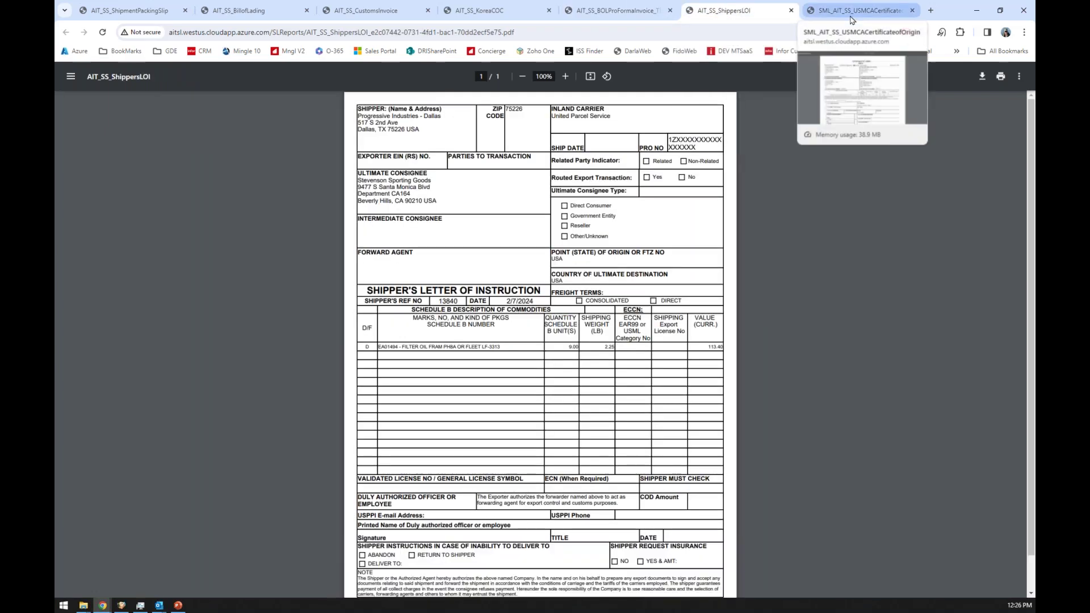
left_click(851, 21)
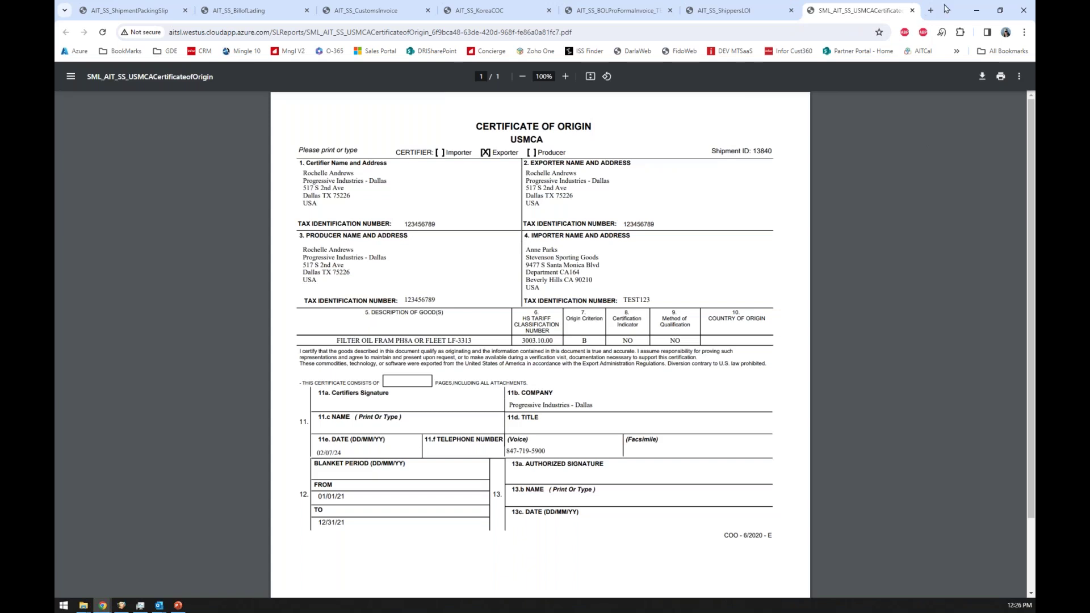
left_click(976, 10)
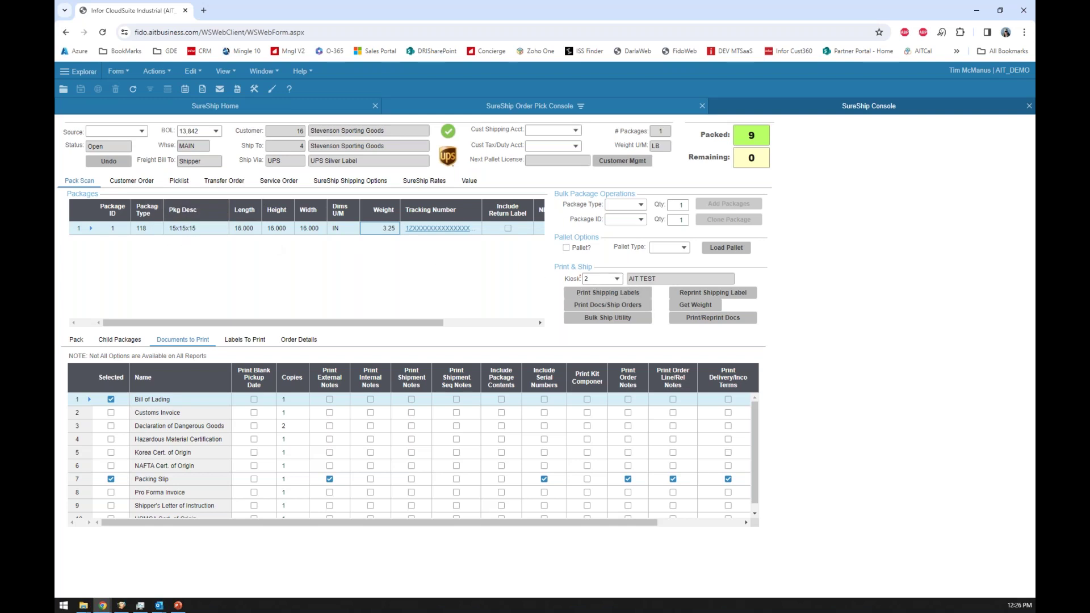
- Open the Bulk Ship Utility and filter its open shipments by carrier UPS
left_click_drag(207, 326, 413, 301)
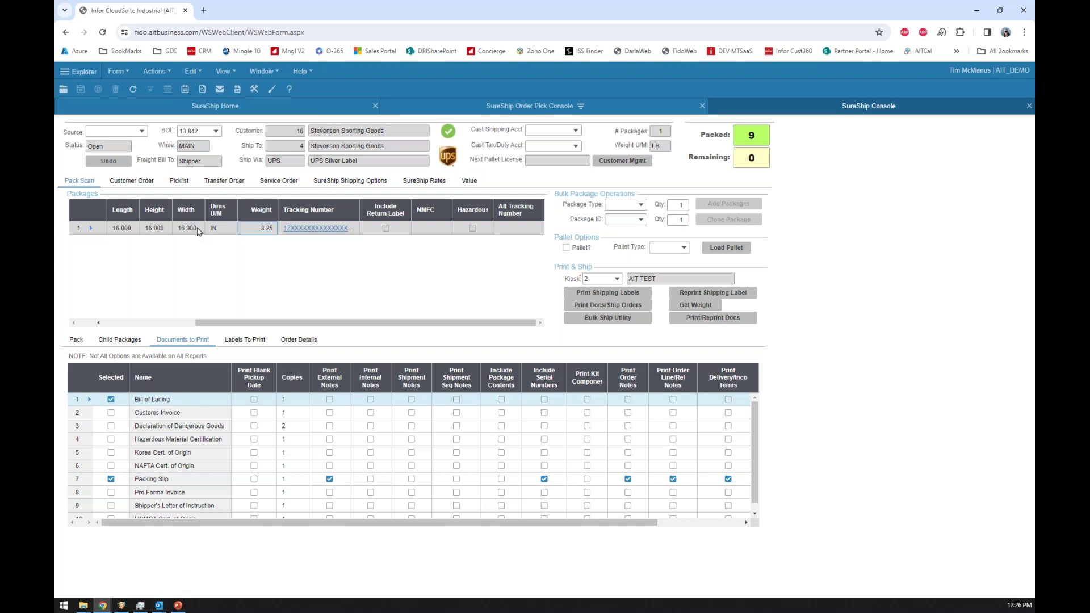
left_click(176, 323)
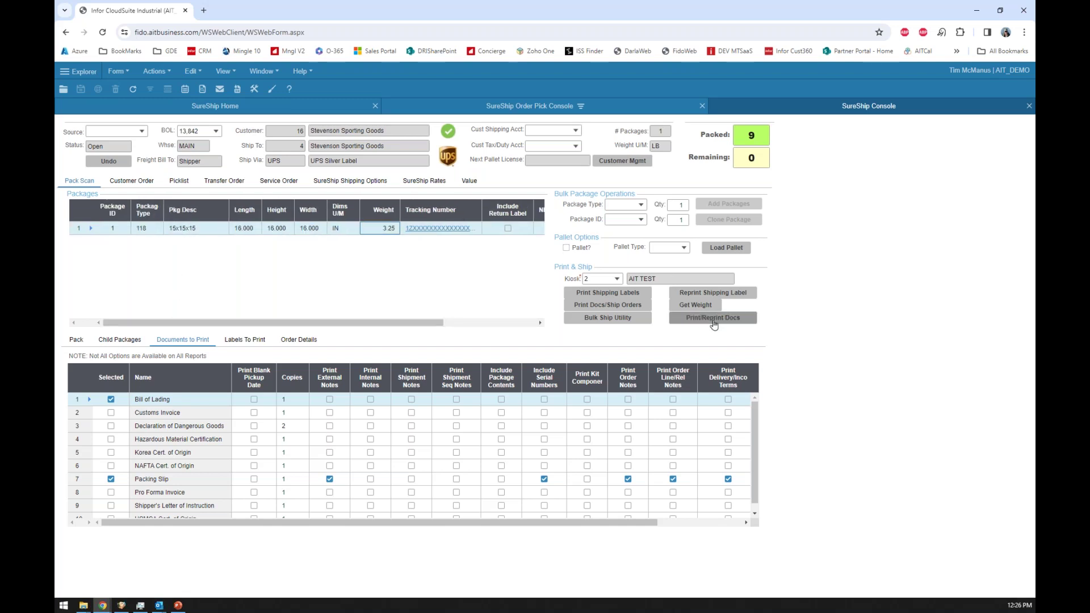
left_click(625, 318)
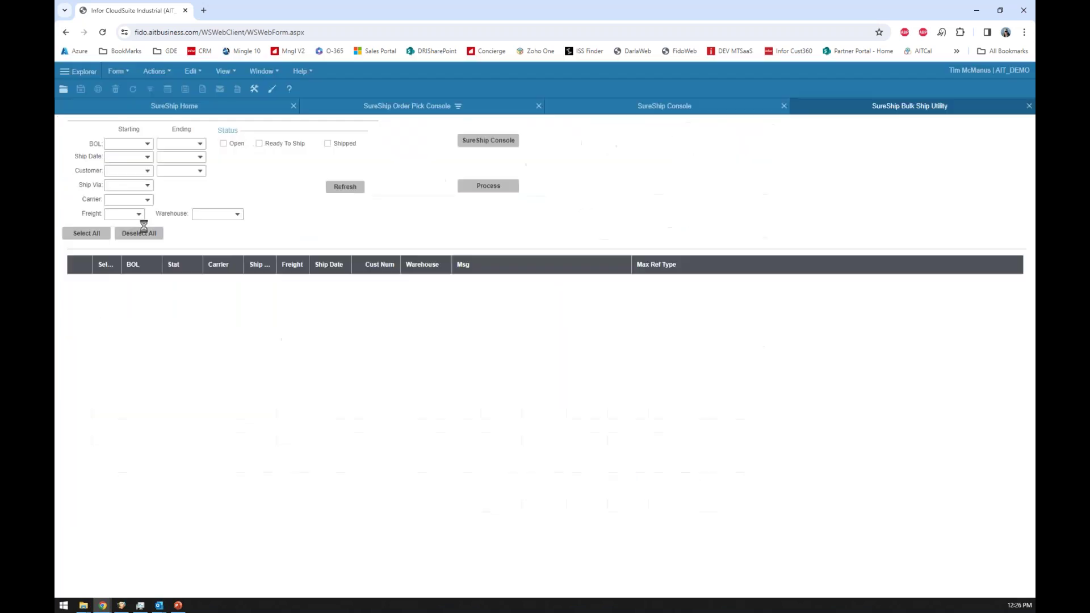
left_click(124, 202)
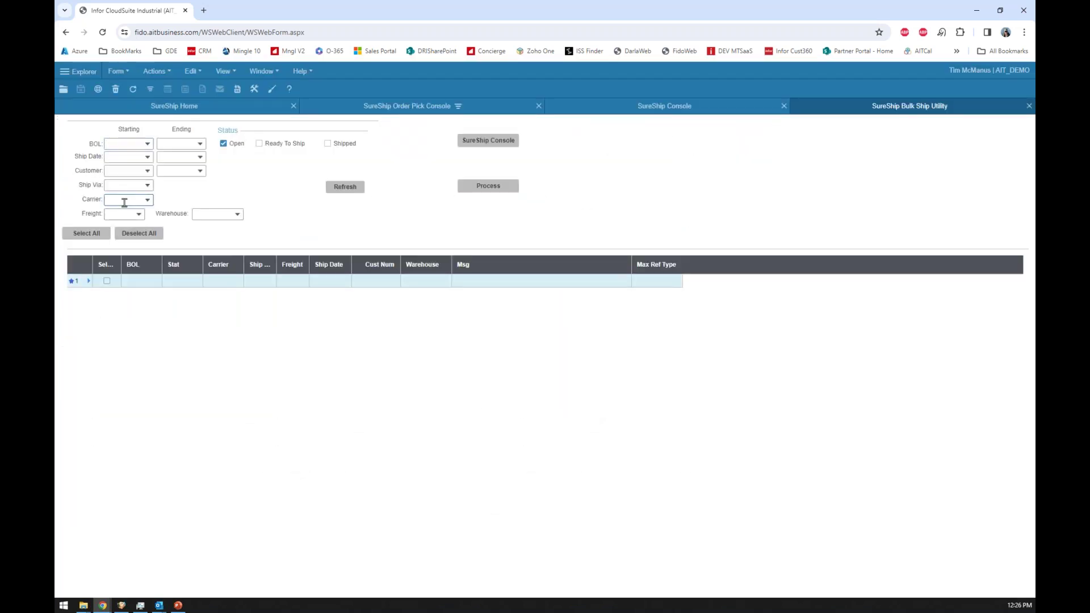
type("ups")
key("Return")
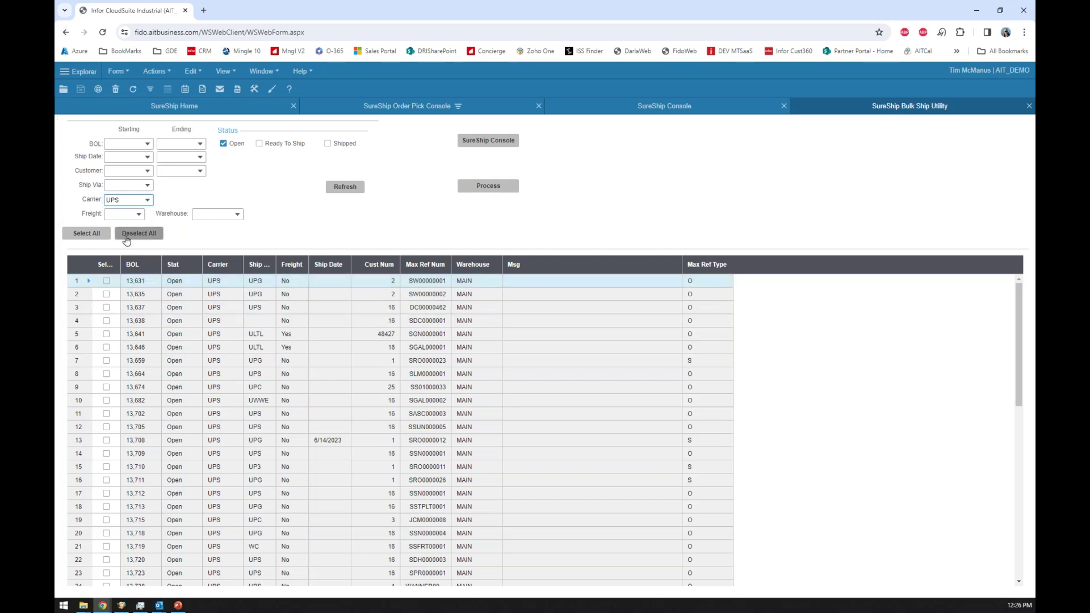
- Select all listed UPS shipments except the first and fourth, and close the Bulk Ship Utility without saving the changes
left_click(82, 237)
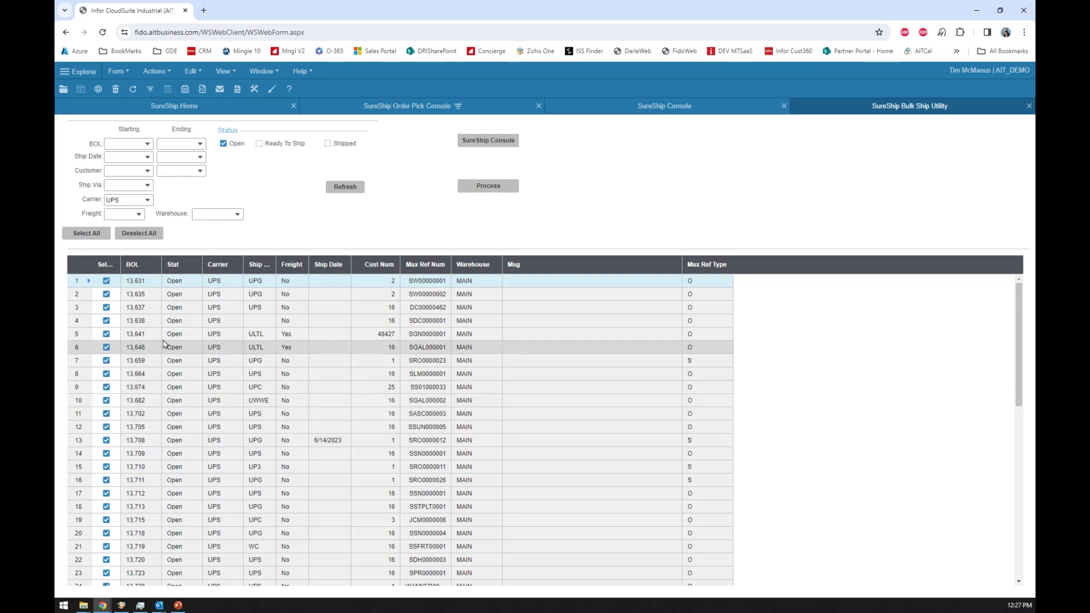
left_click(106, 281)
left_click(107, 320)
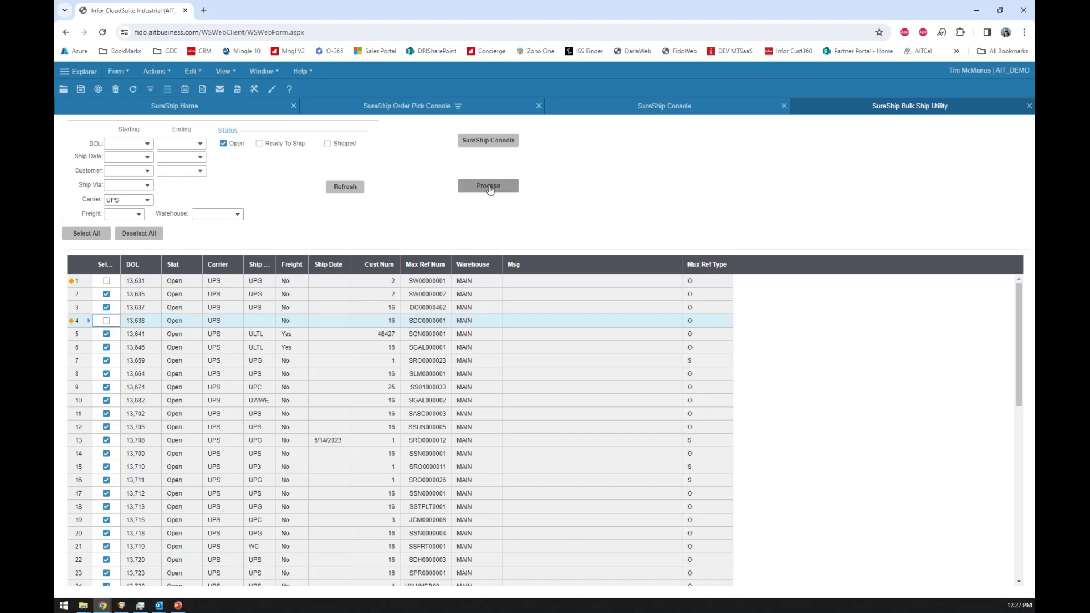
left_click(490, 190)
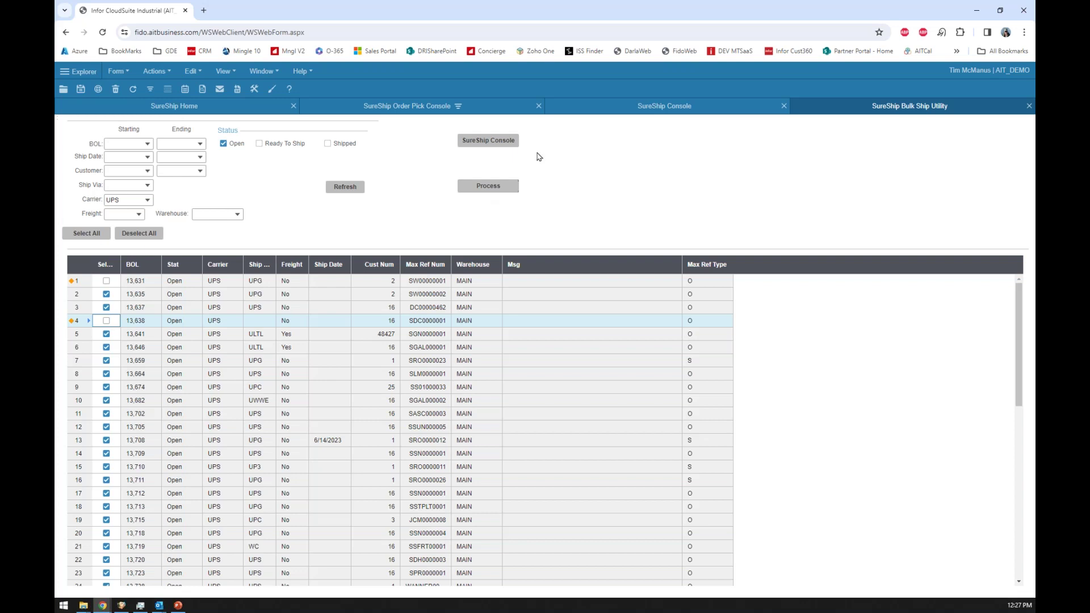
left_click(1029, 107)
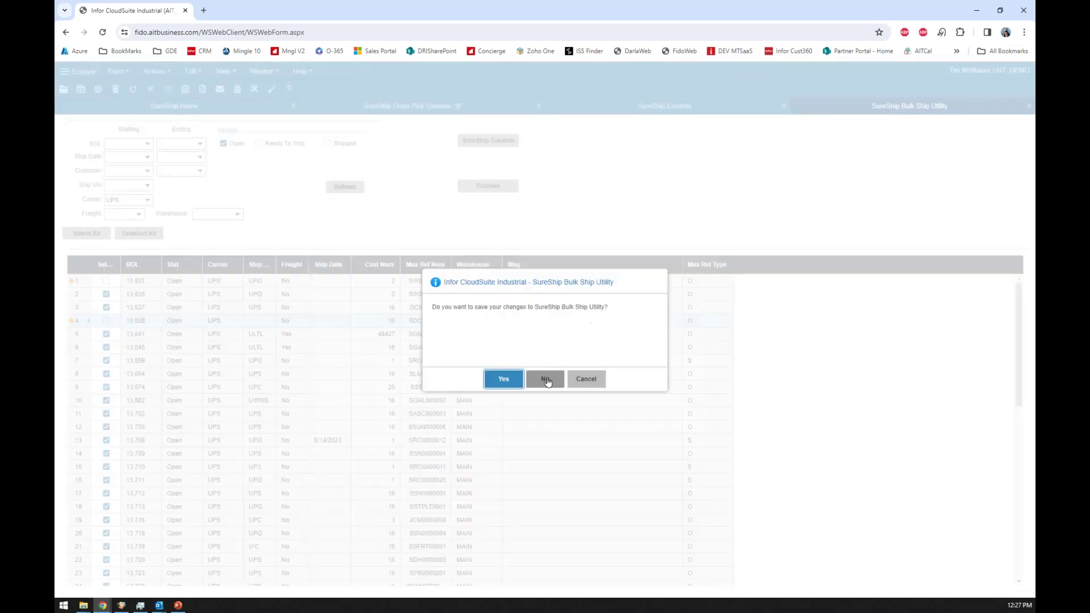
left_click(545, 380)
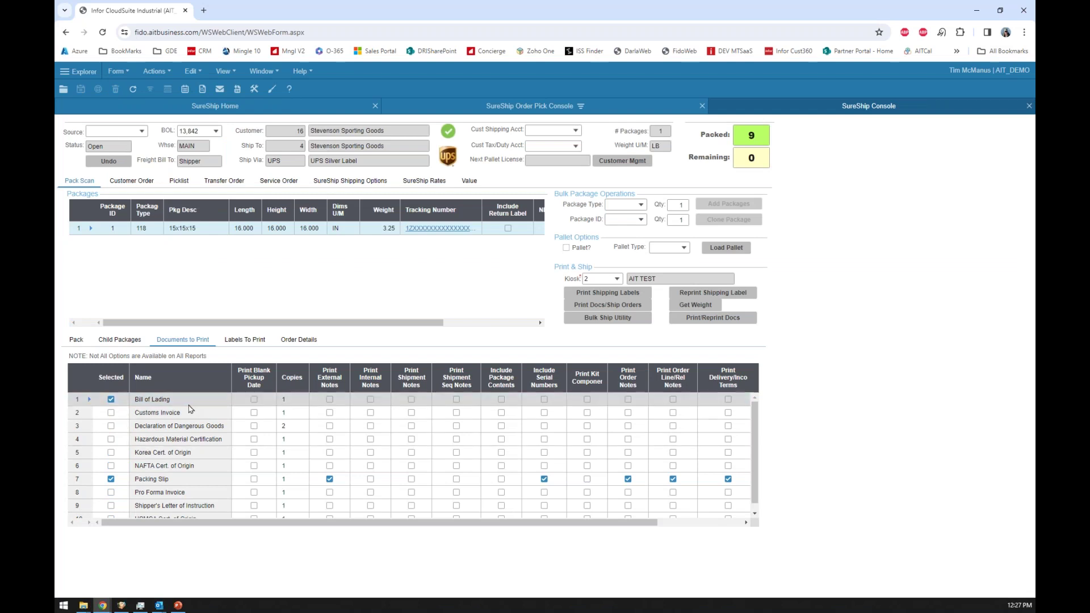
- Review the order lines and source options in the SS Pick Workbench, opened from SureShip Home, and close it
left_click(76, 340)
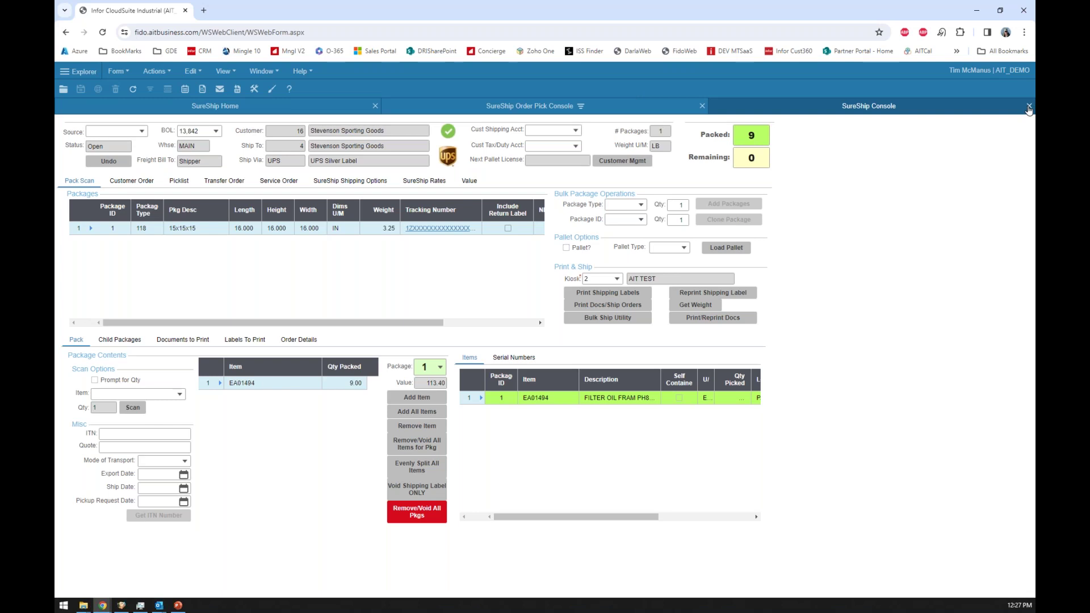
left_click(321, 111)
left_click(126, 240)
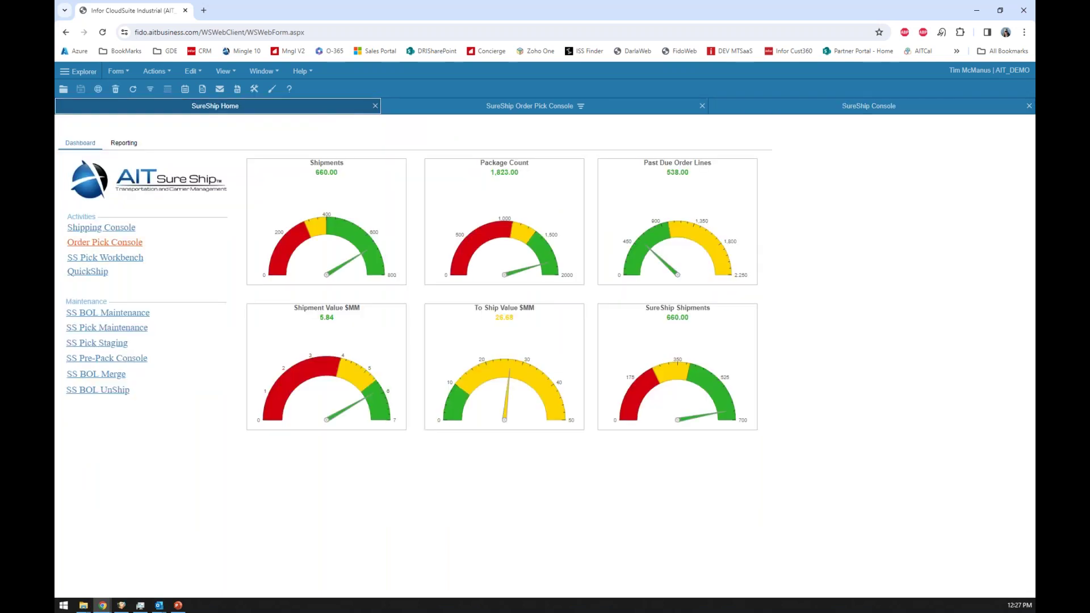
left_click(115, 258)
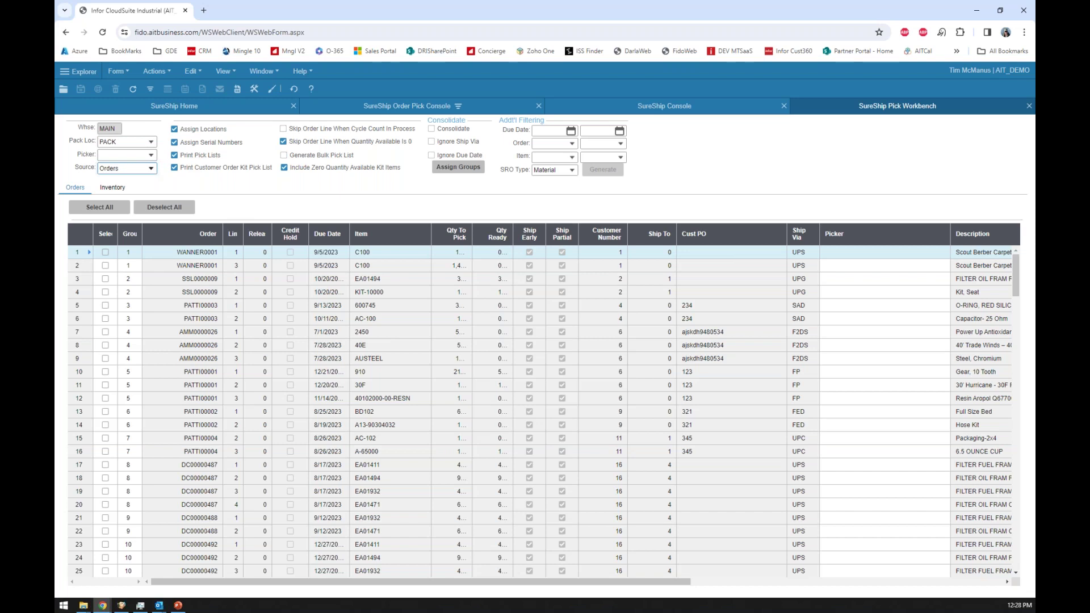
left_click(151, 169)
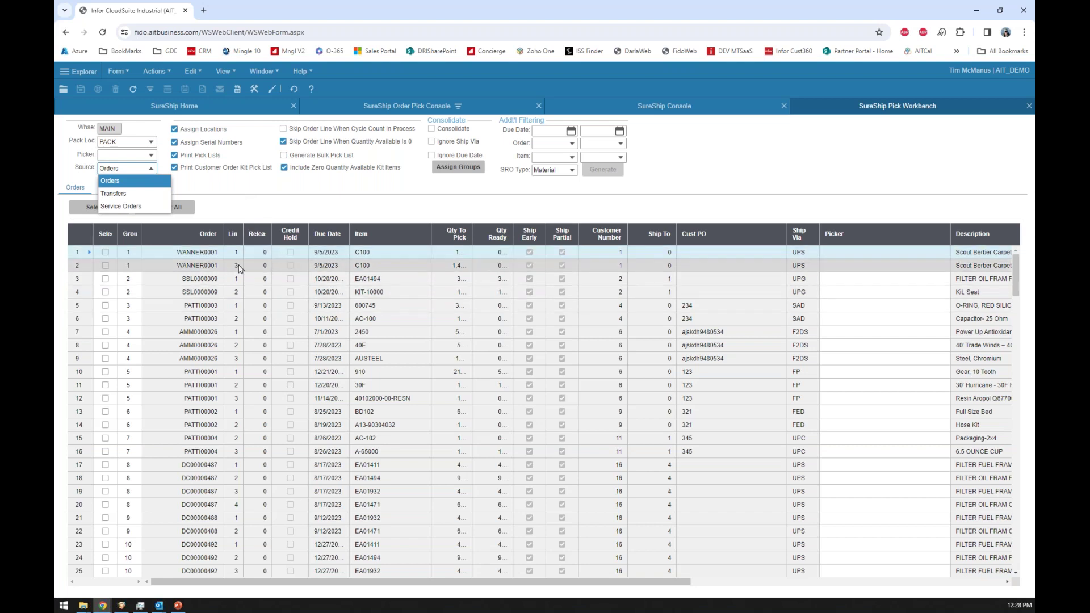
left_click(207, 255)
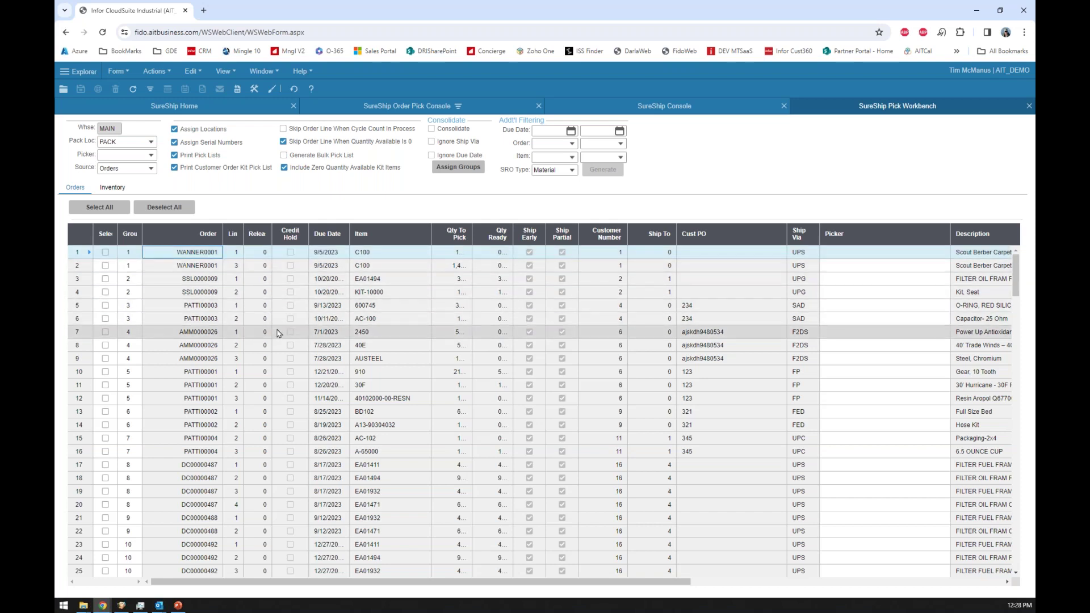
left_click(1029, 106)
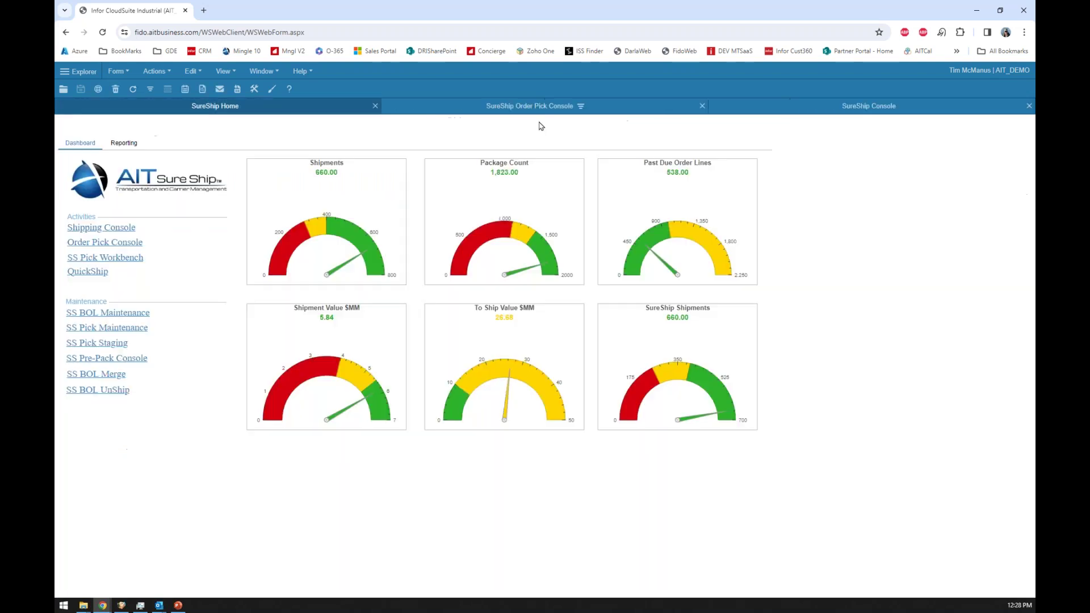
- Run the existing order filter in the Order Pick Console, enable bulk pick list generation and consolidate the orders into reassigned groups
left_click(542, 110)
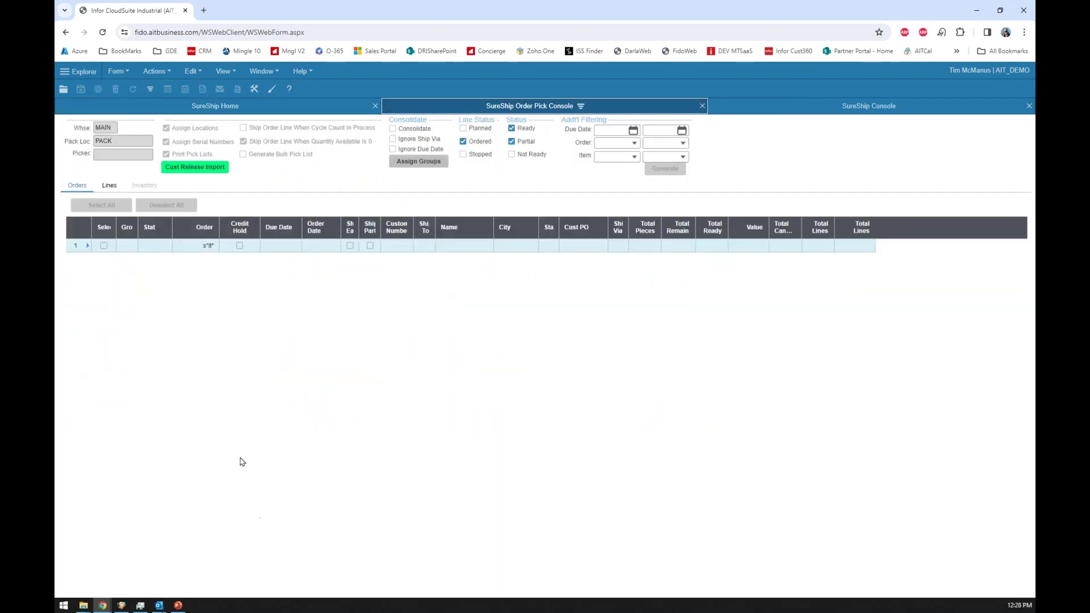
left_click(180, 248)
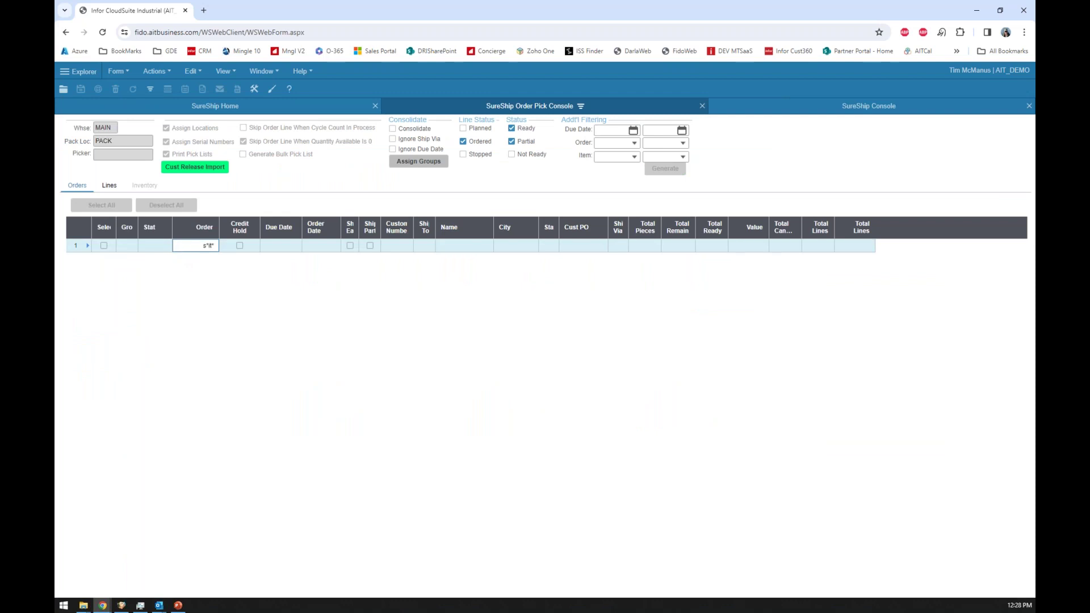
key("F4")
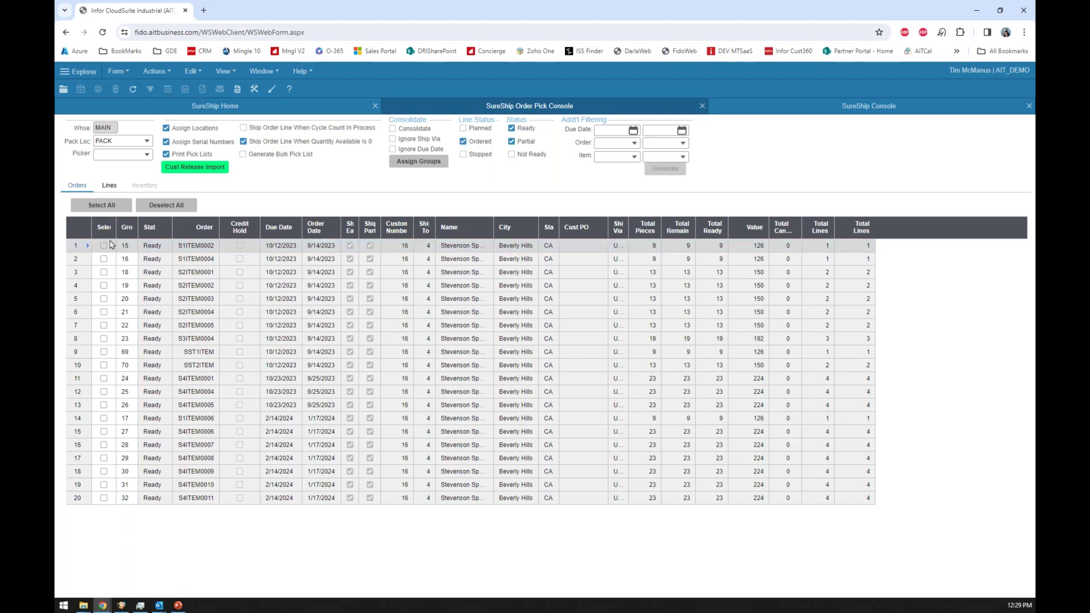
left_click(264, 156)
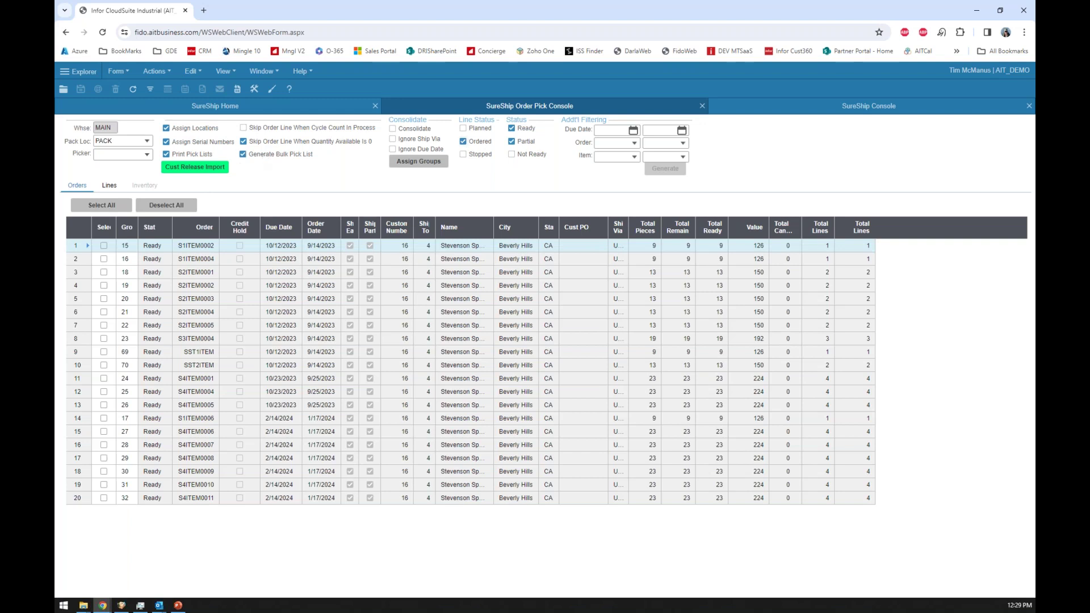
left_click(427, 171)
left_click_drag(142, 227, 180, 225)
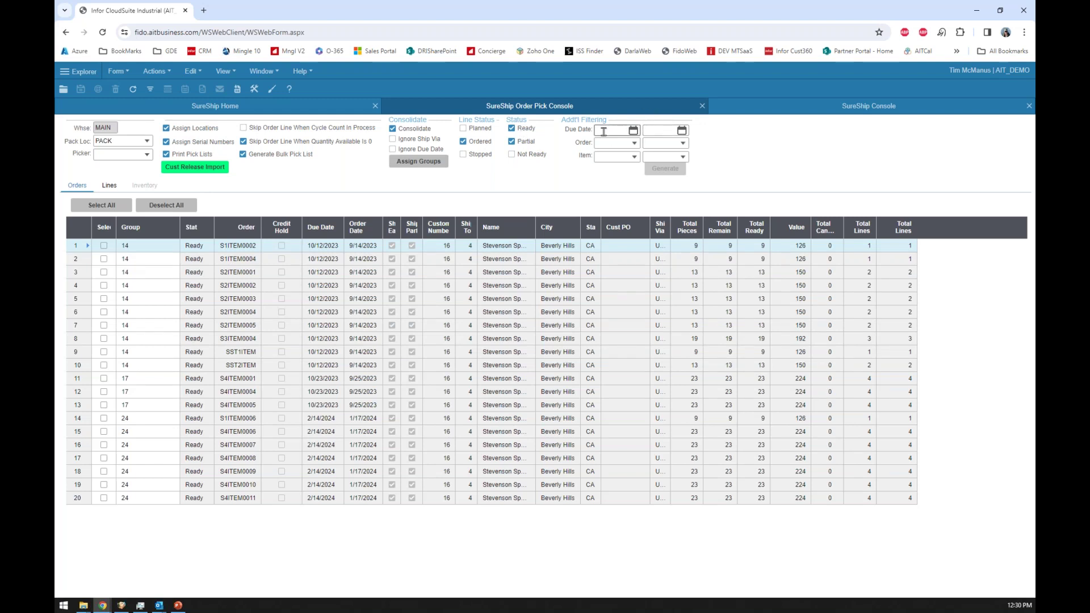
- Generate the pick lists for the first two orders in consolidated group 14 and close the extra blank browser tabs
left_click(103, 246)
left_click(104, 259)
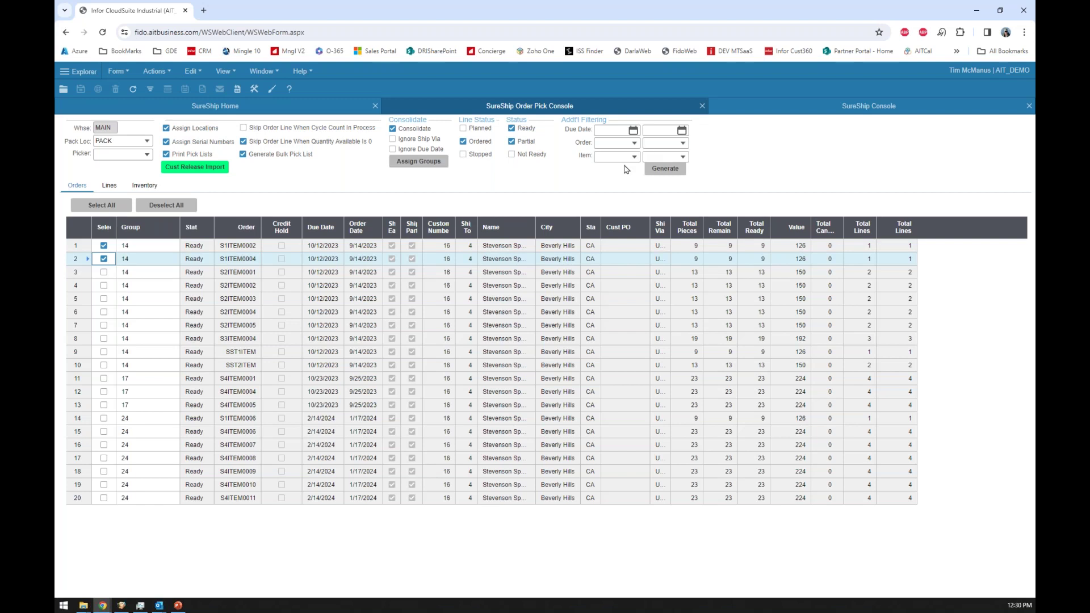
left_click(677, 170)
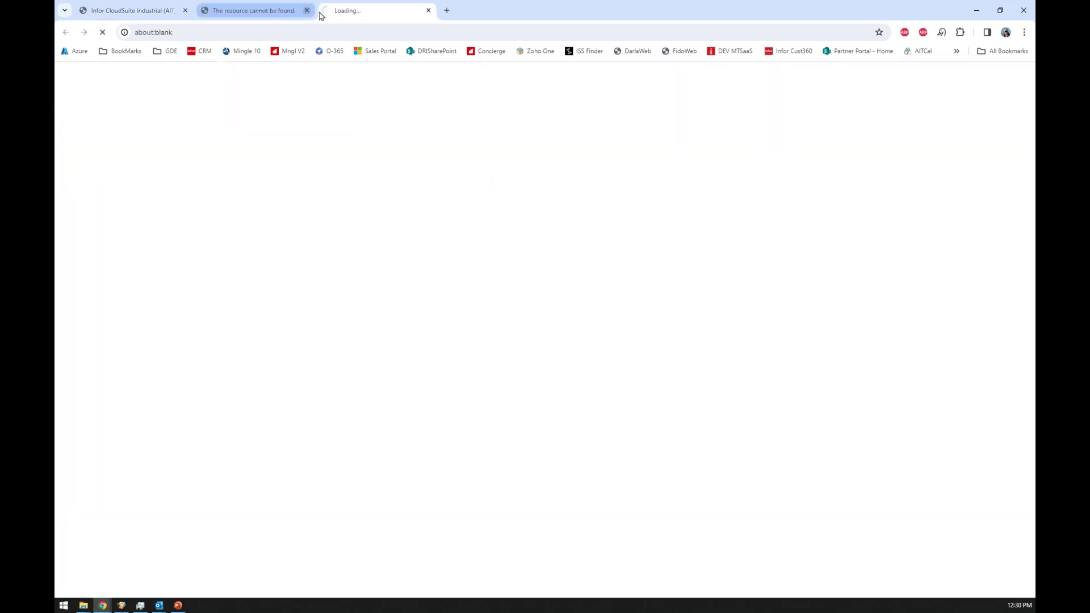
key("ctrl+w")
key("ctrl+w")
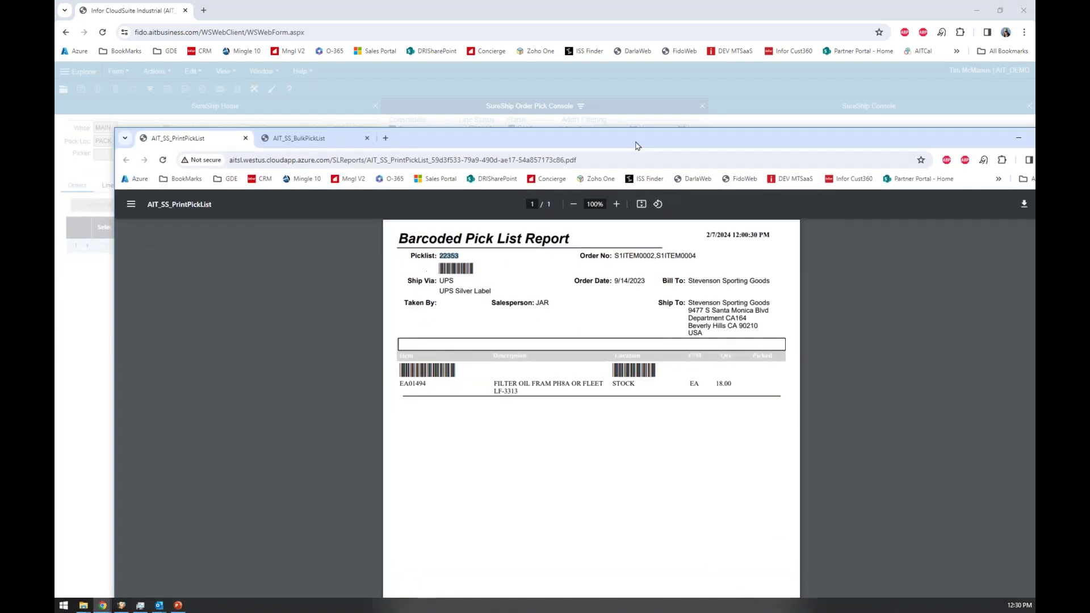
- Examine the barcoded and bulk pick list reports, close them with their notifications, and return to the SureShip Console
double_click(638, 146)
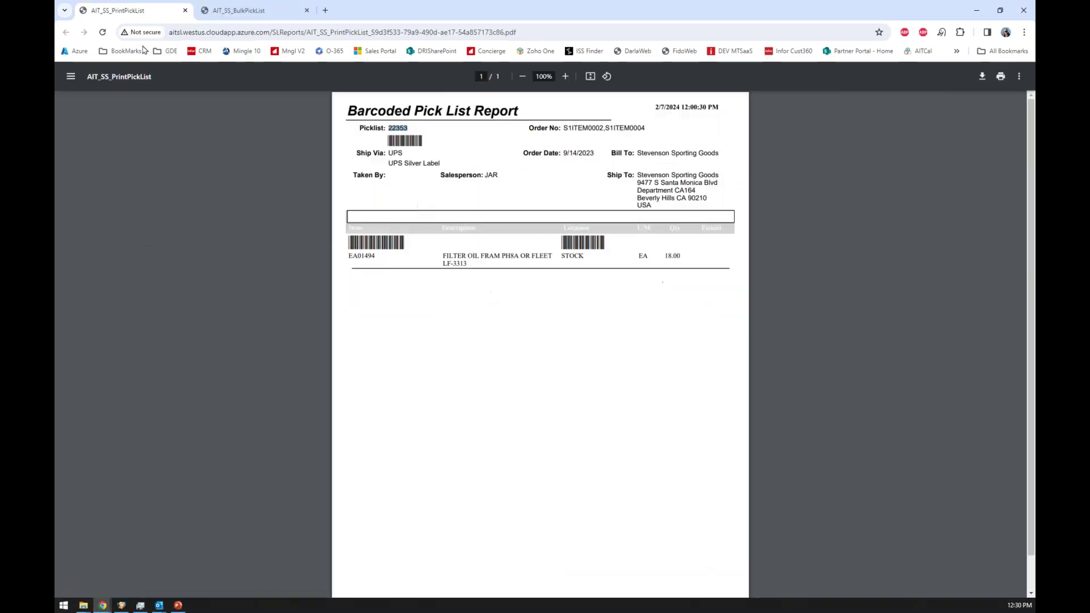
left_click(253, 12)
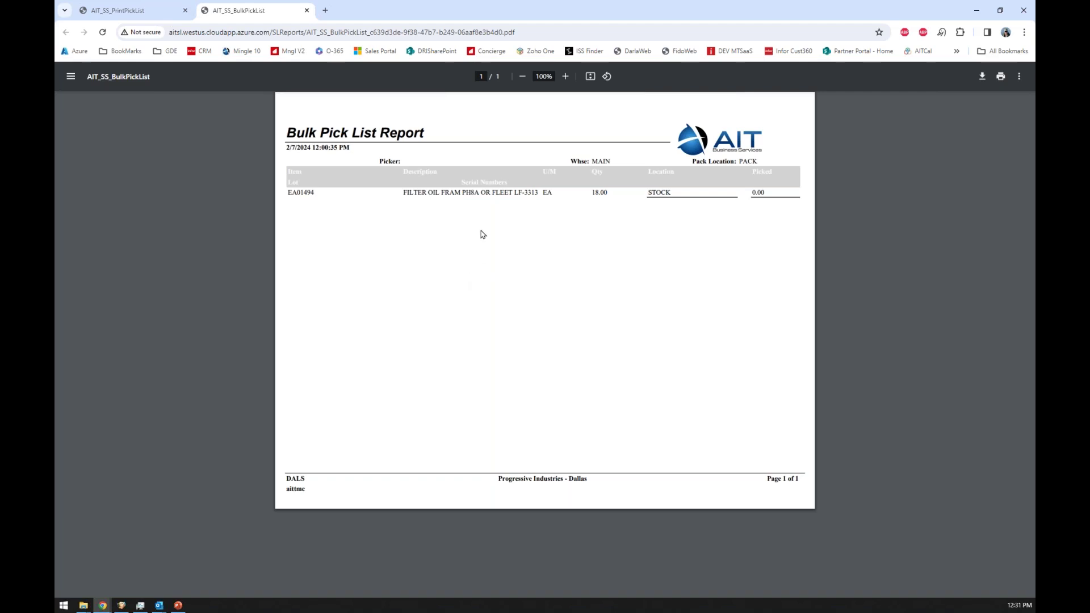
left_click(307, 10)
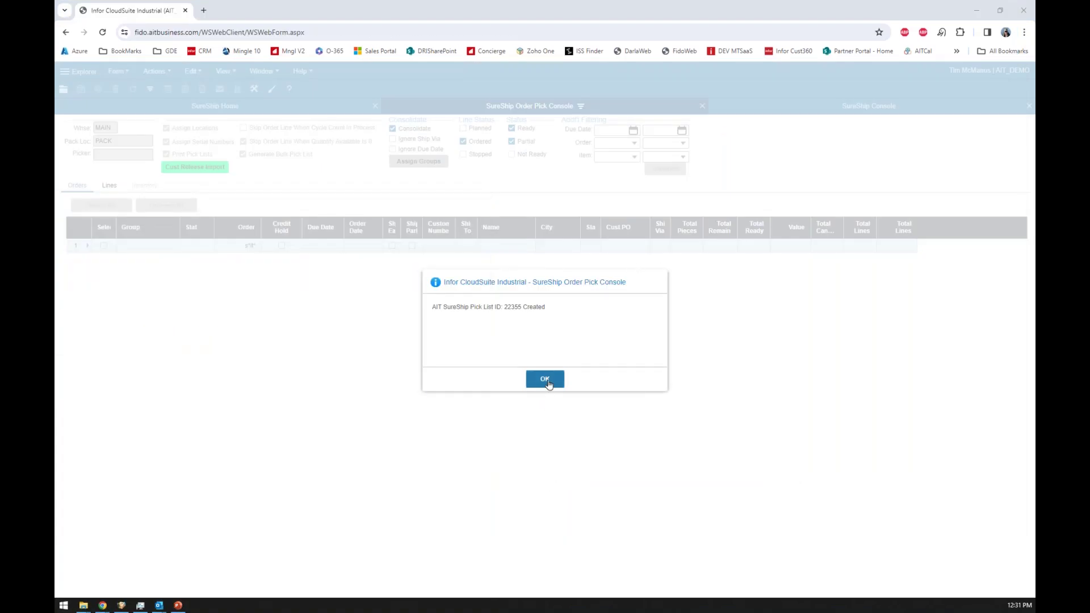
left_click(547, 384)
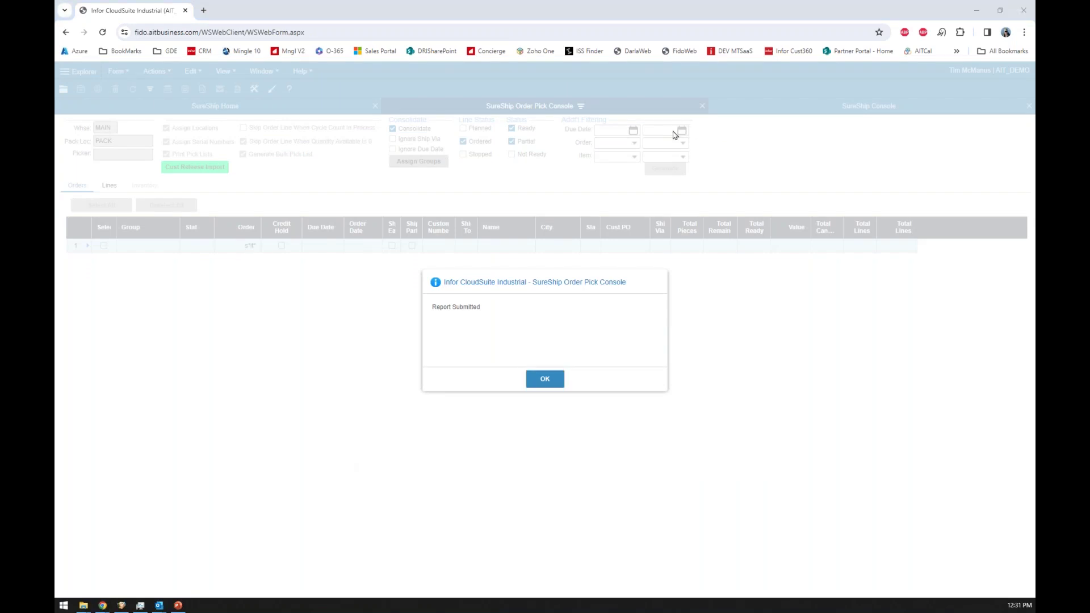
left_click(541, 381)
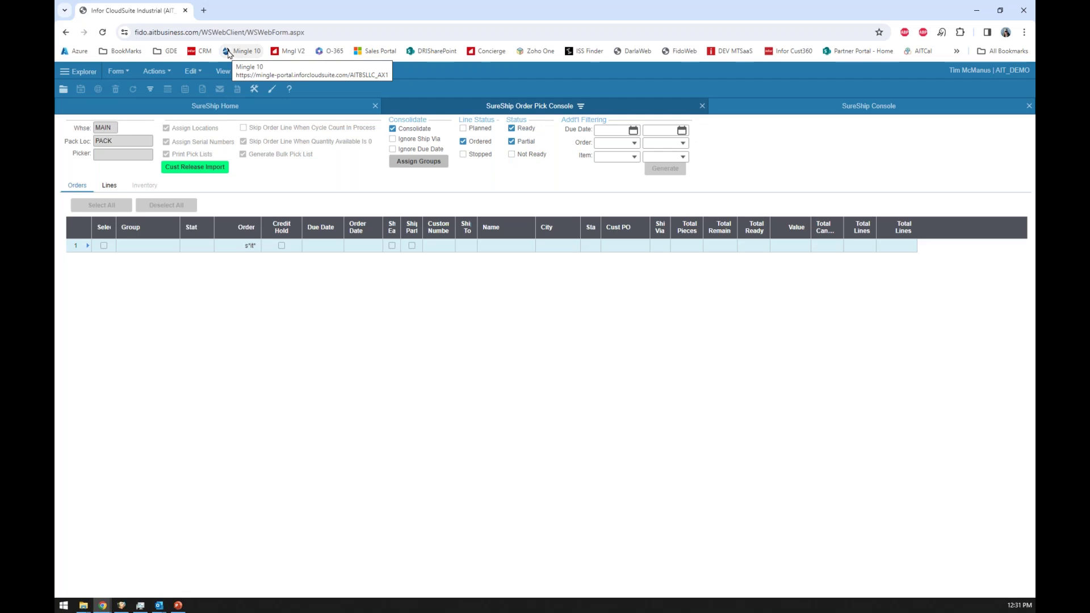
left_click(844, 108)
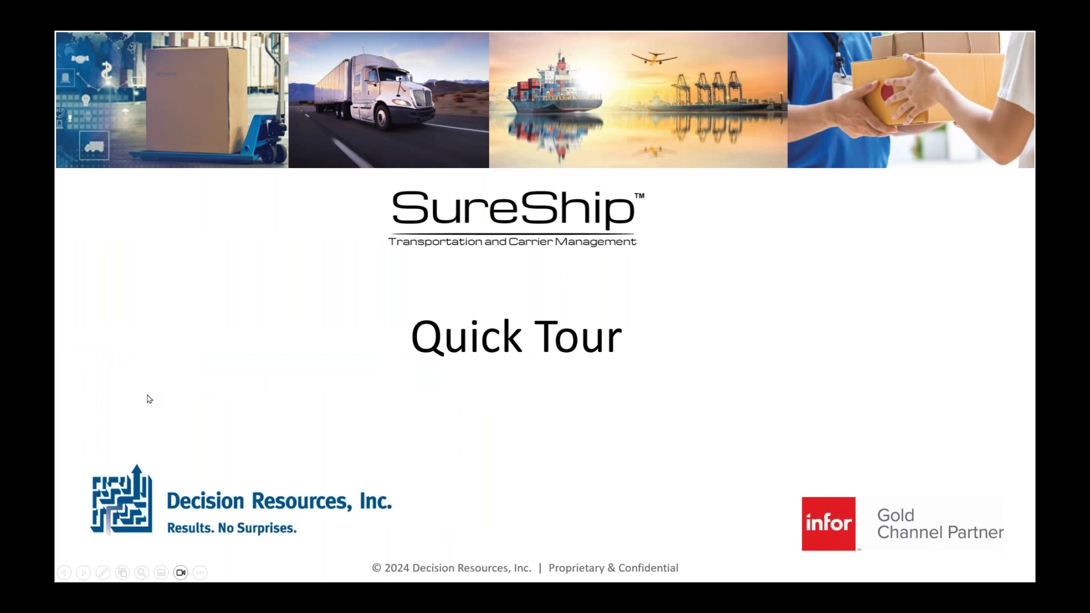
left_click(281, 389)
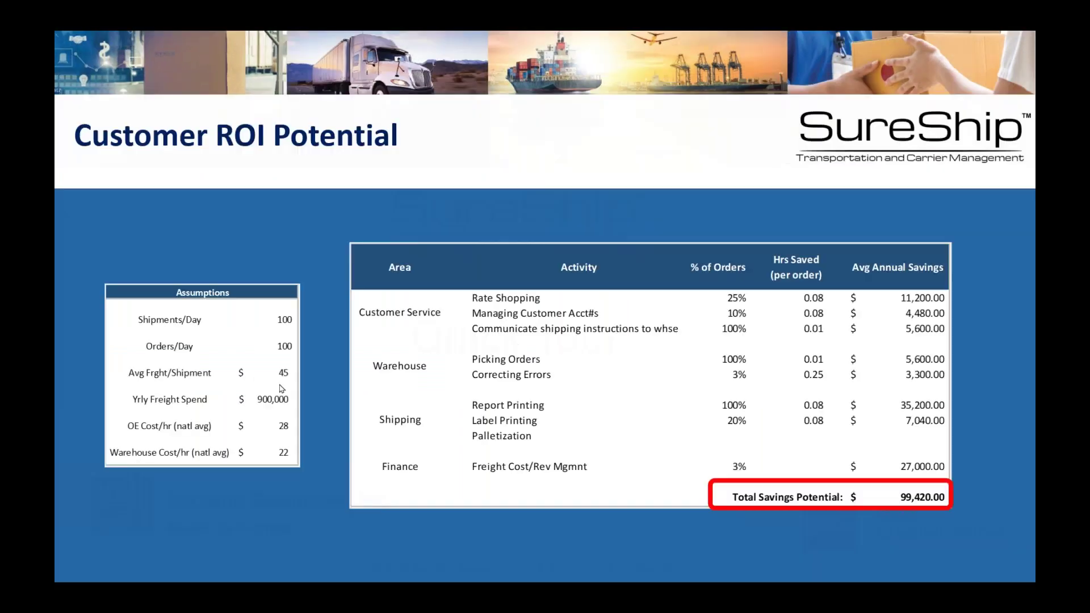
left_click(281, 389)
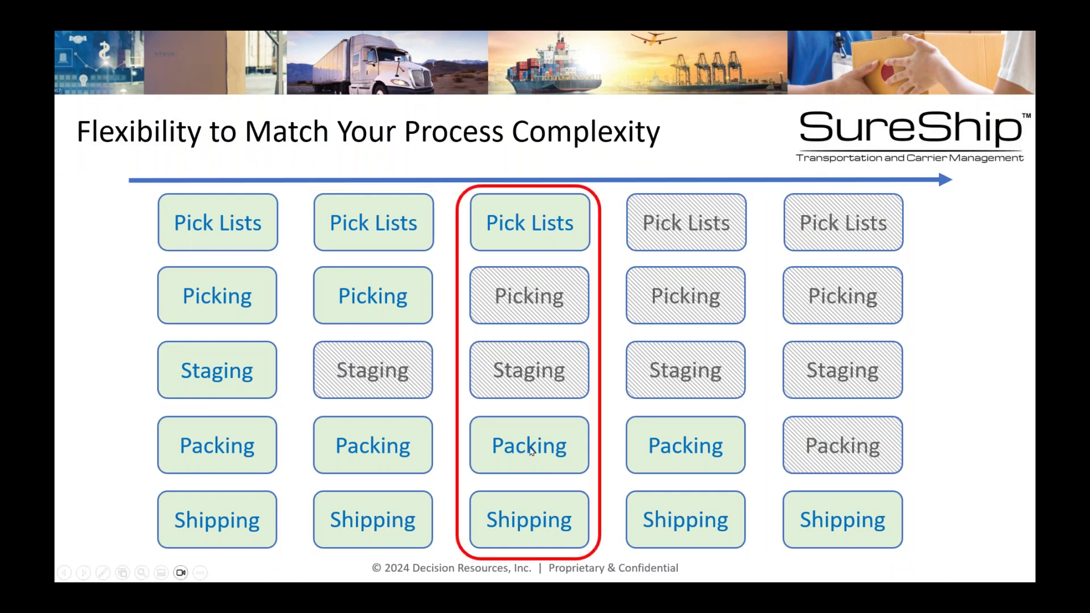
key("alt+Tab")
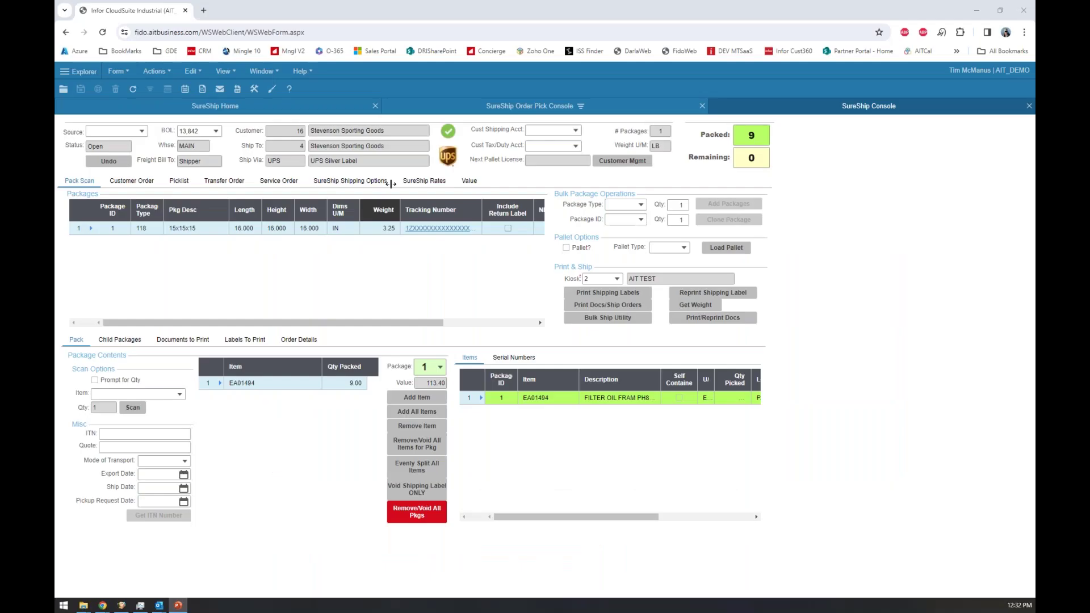
- Create a shipment from pick list 22,355 in the SureShip Console
left_click(177, 182)
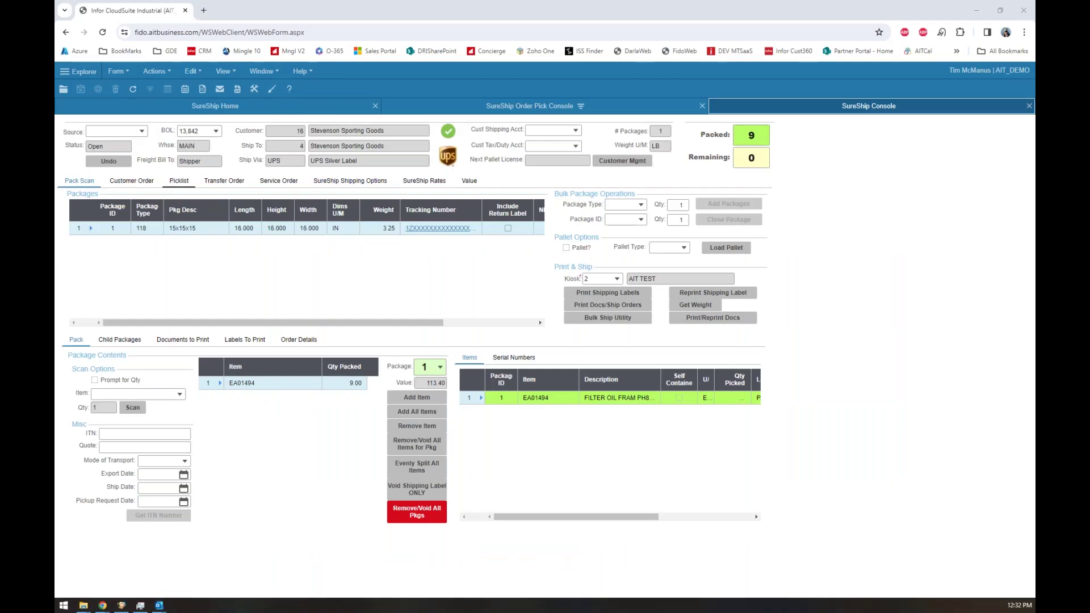
left_click(162, 211)
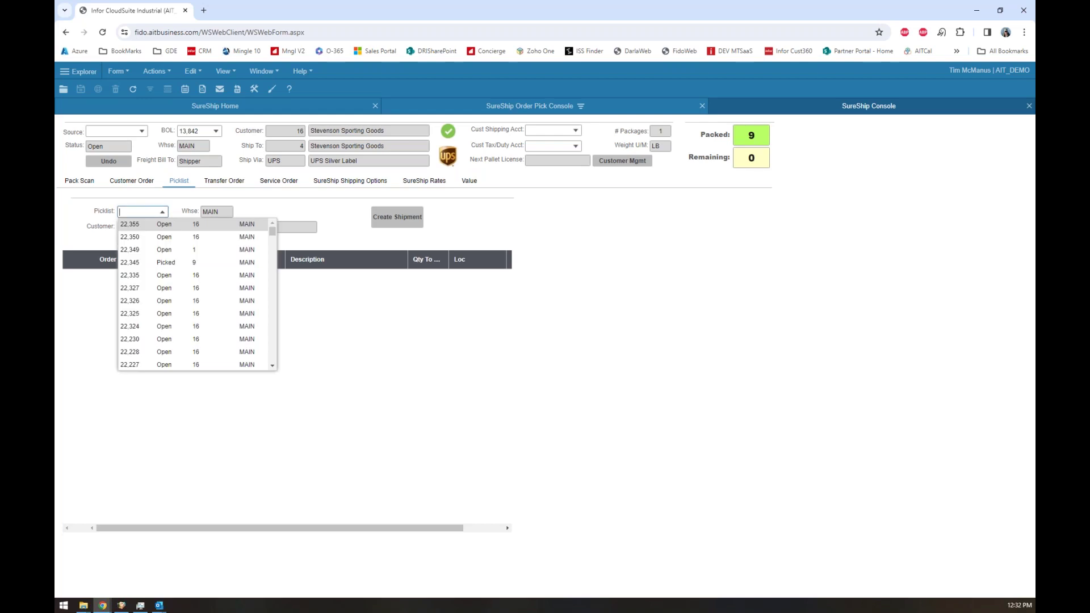
left_click(149, 225)
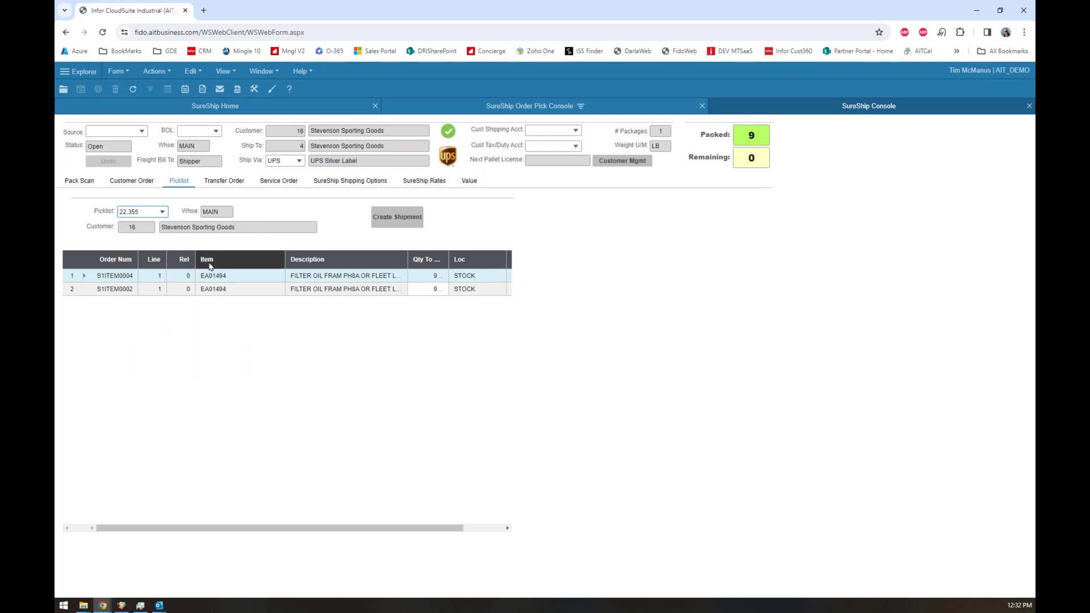
left_click(398, 218)
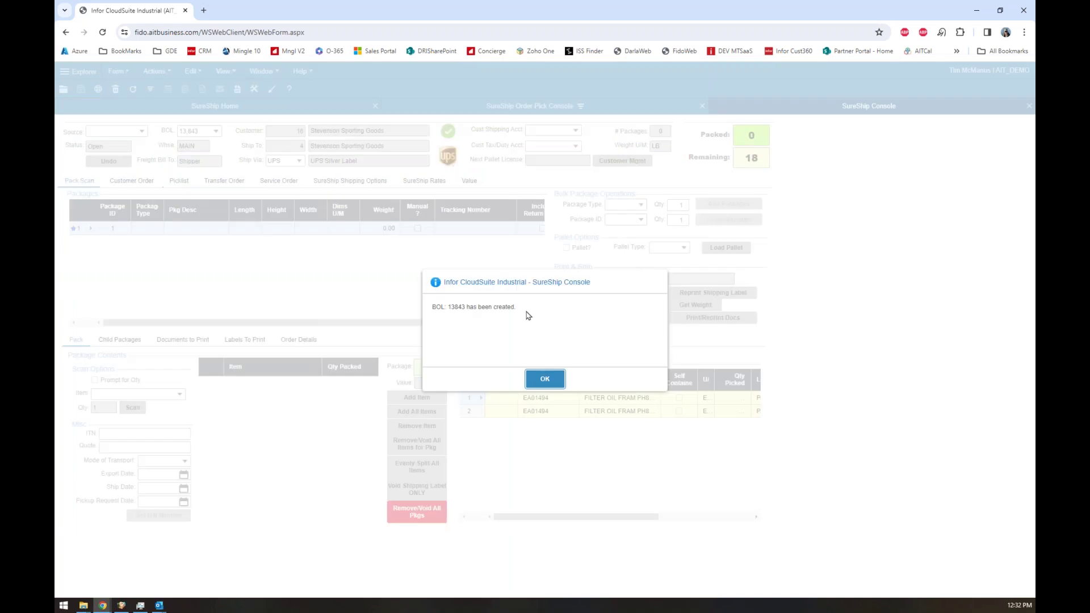
left_click(545, 379)
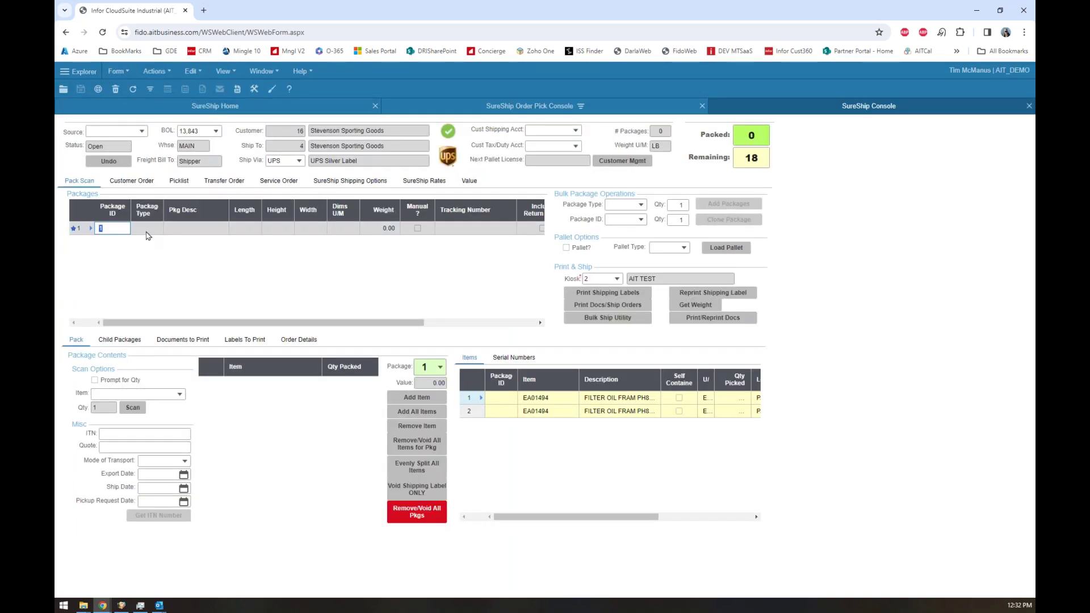
- Generate the pick list for the order in group 23 in the Order Pick Console, closing the extra browser tabs and notifications
left_click(147, 231)
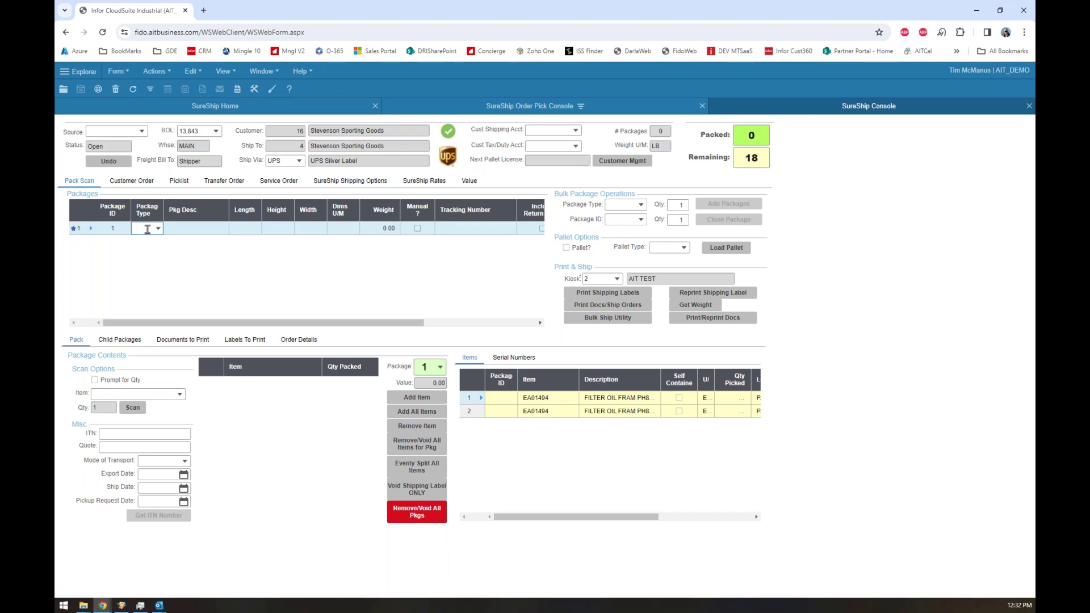
left_click(535, 108)
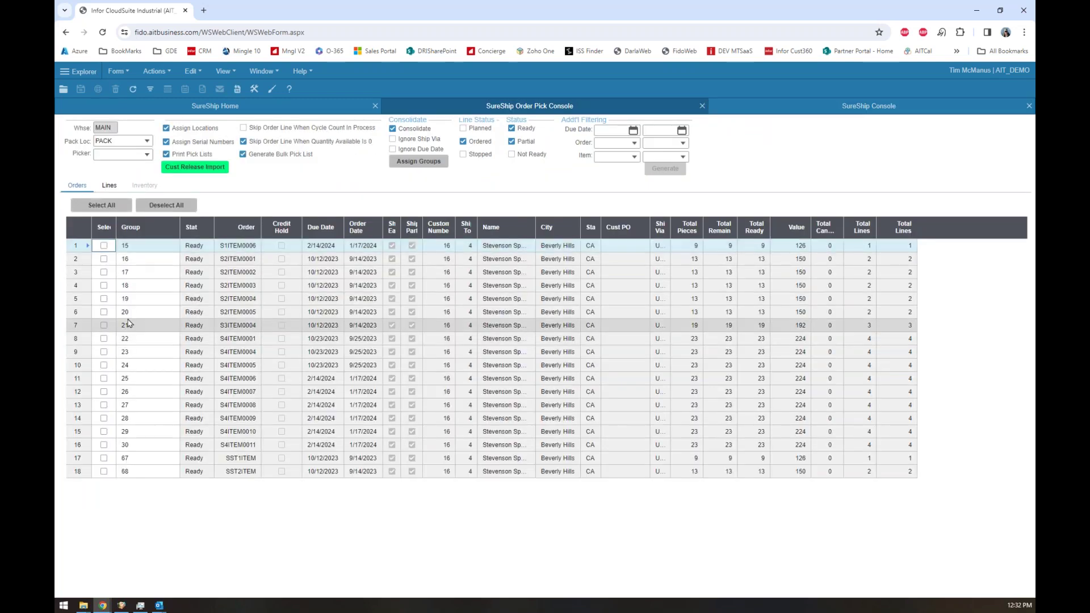
left_click(104, 352)
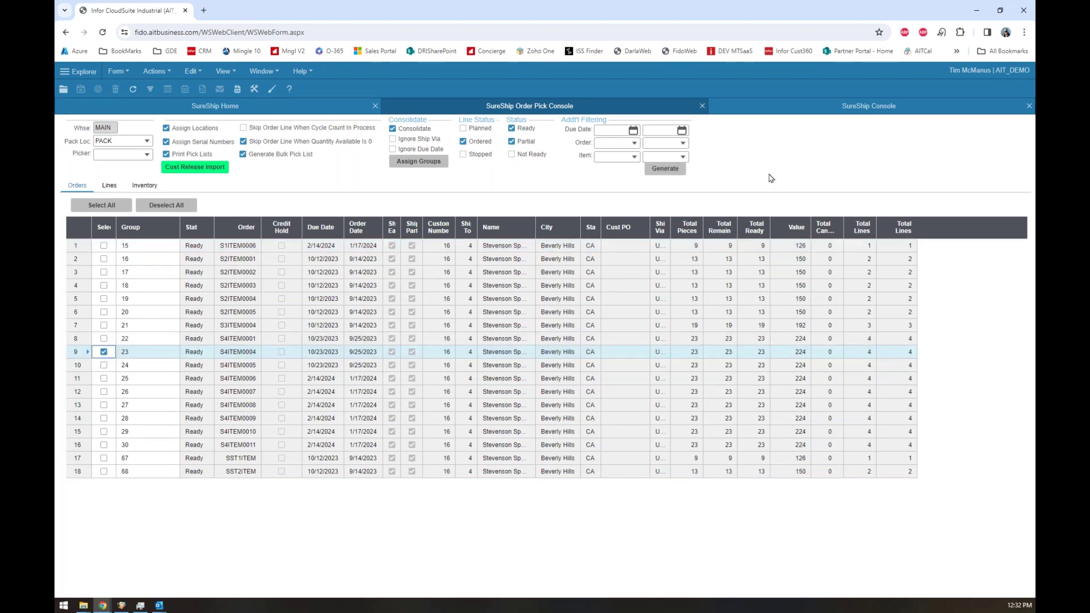
left_click(664, 169)
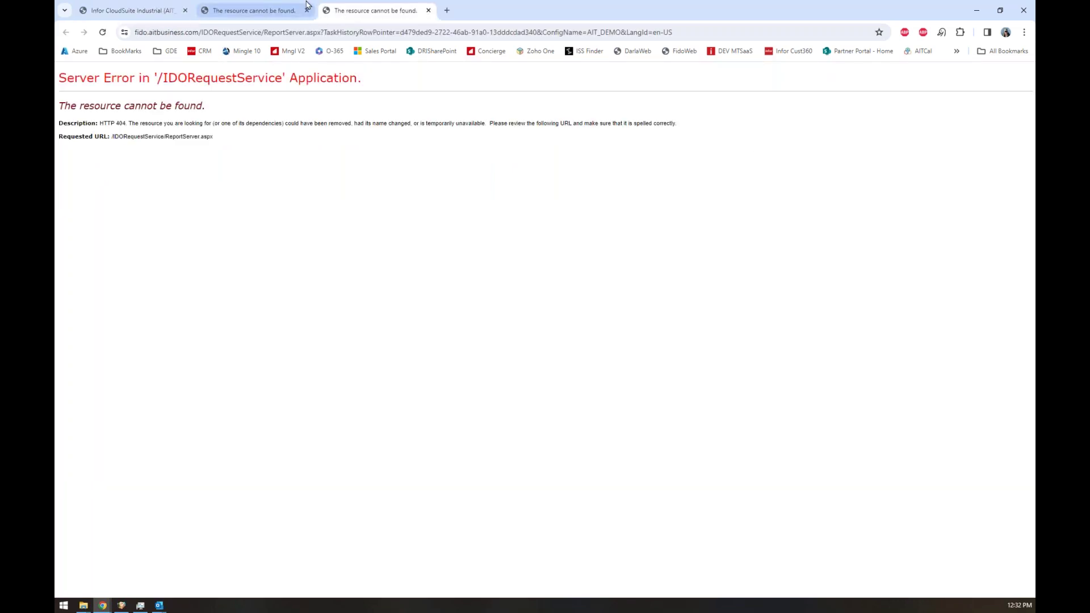
left_click(307, 11)
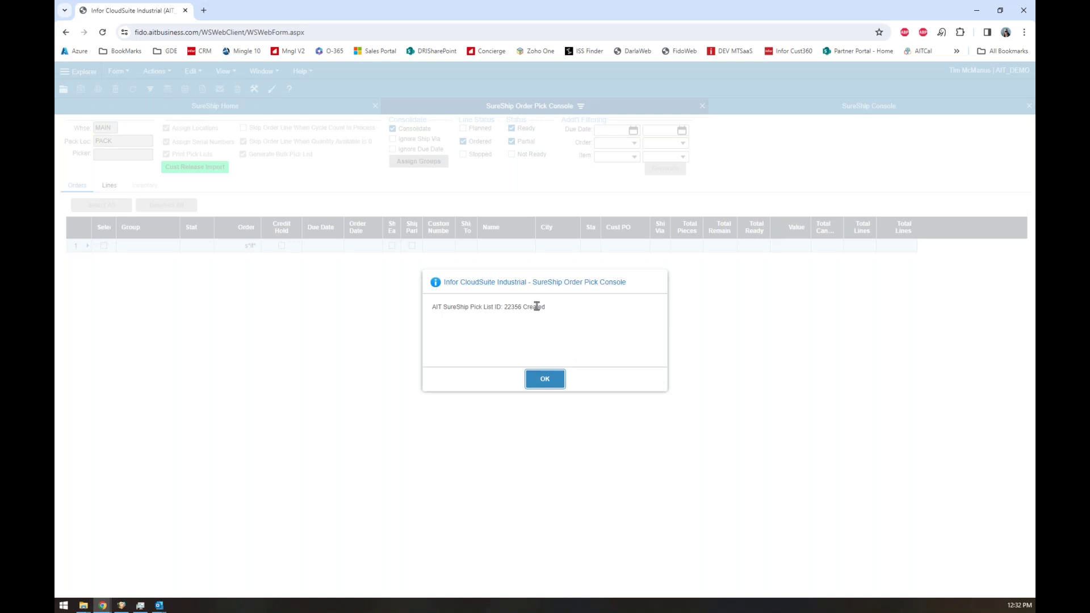
double_click(514, 307)
left_click(544, 377)
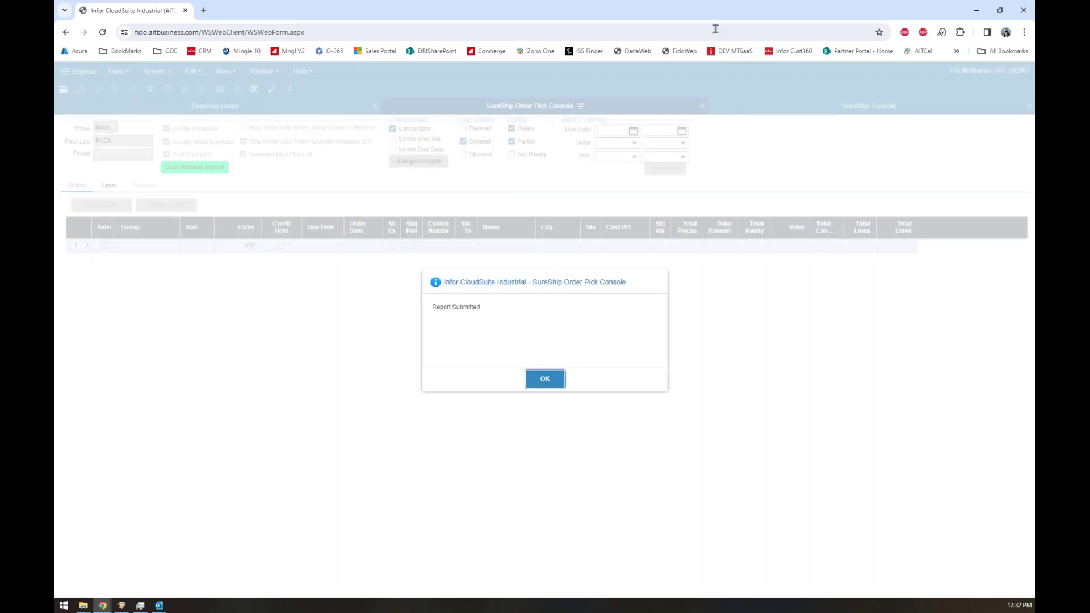
left_click(560, 380)
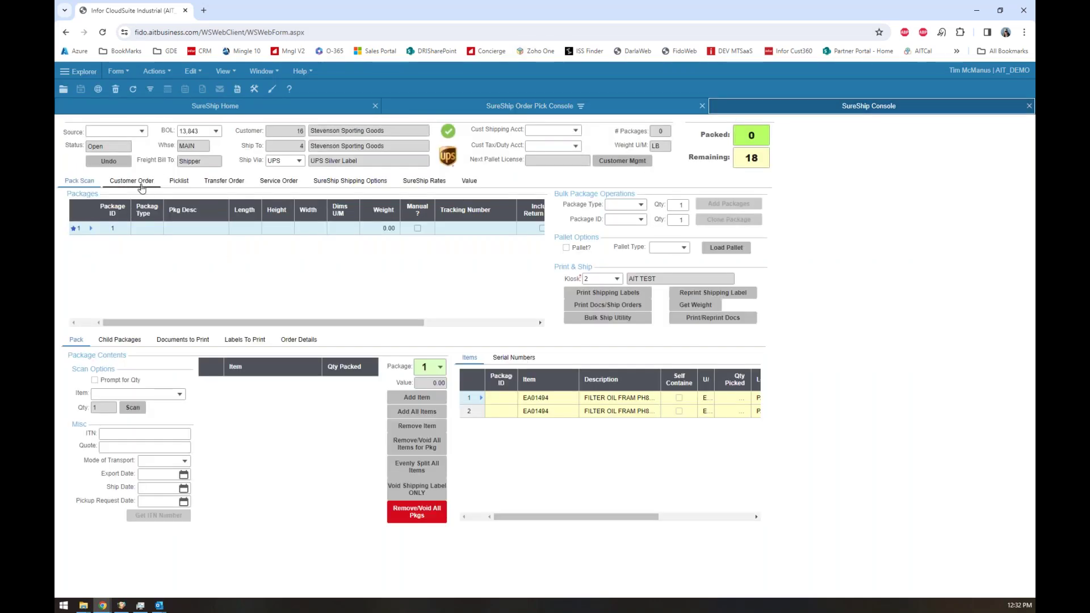
- Create a shipment from pick list 22,356 in the SureShip Console
left_click(179, 180)
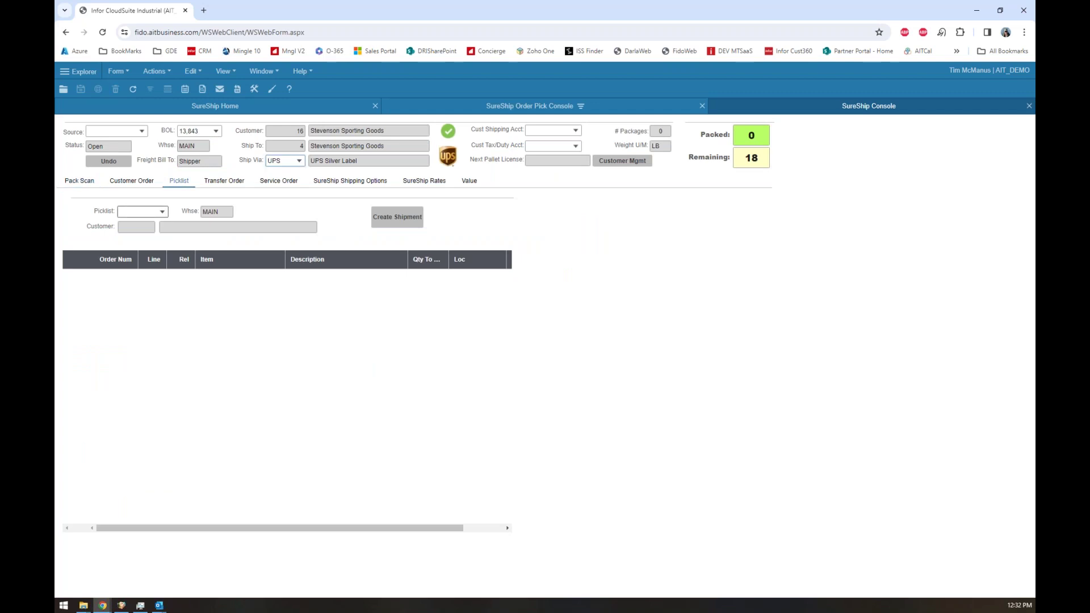
type("22356")
left_click(395, 220)
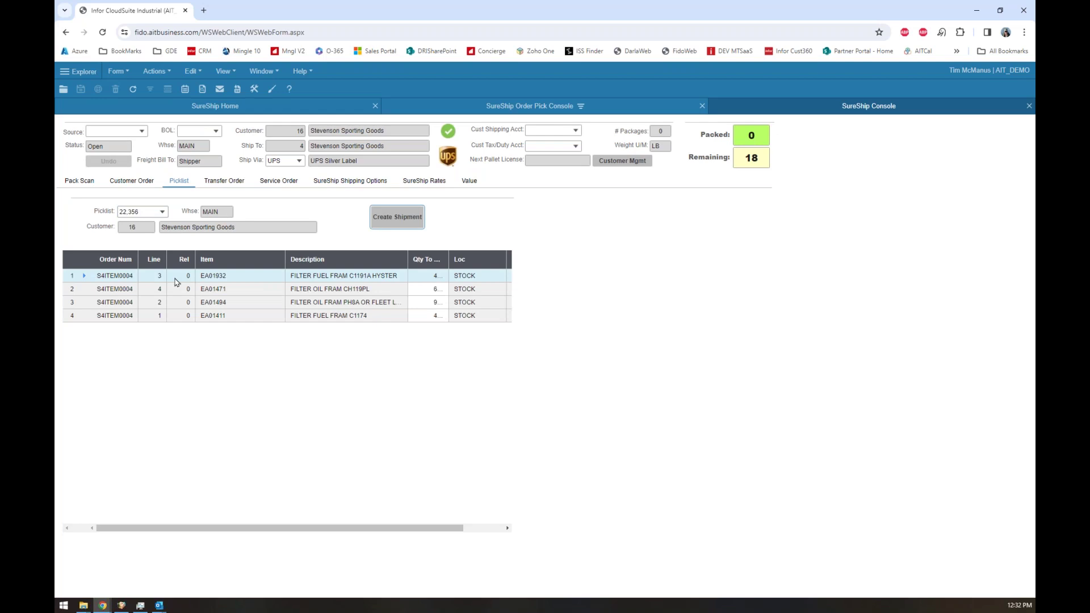
left_click(404, 224)
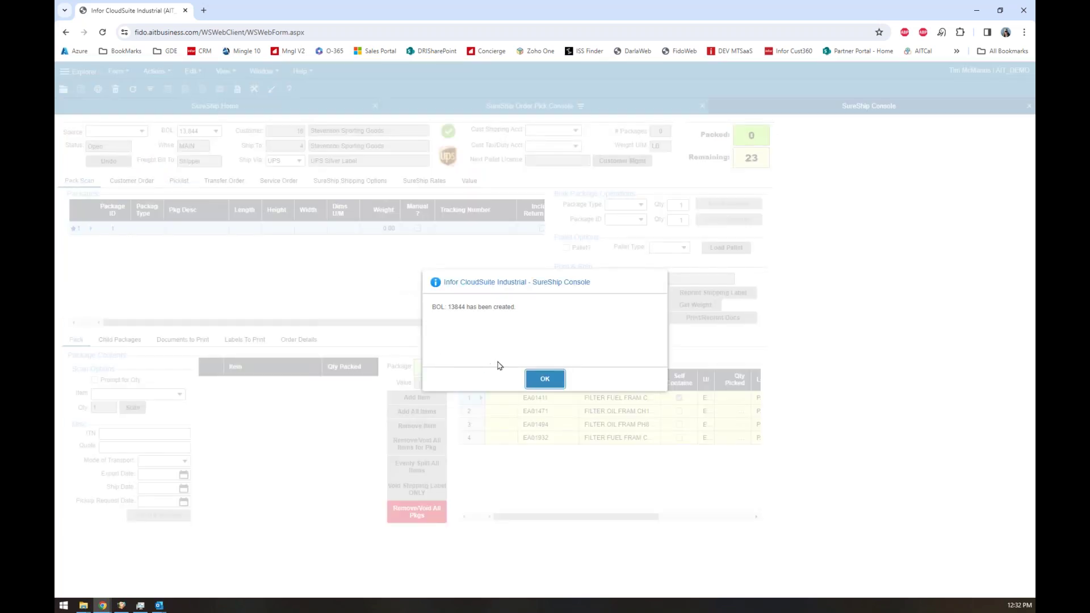
left_click(545, 379)
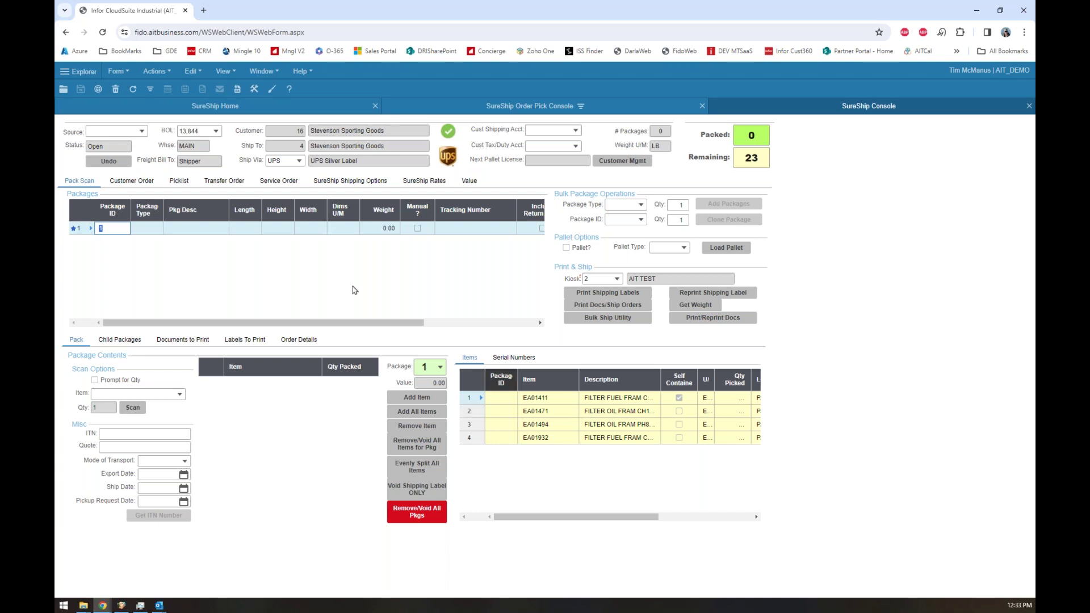
- Bulk-add three packages of type 118 to the new shipment
key("Tab")
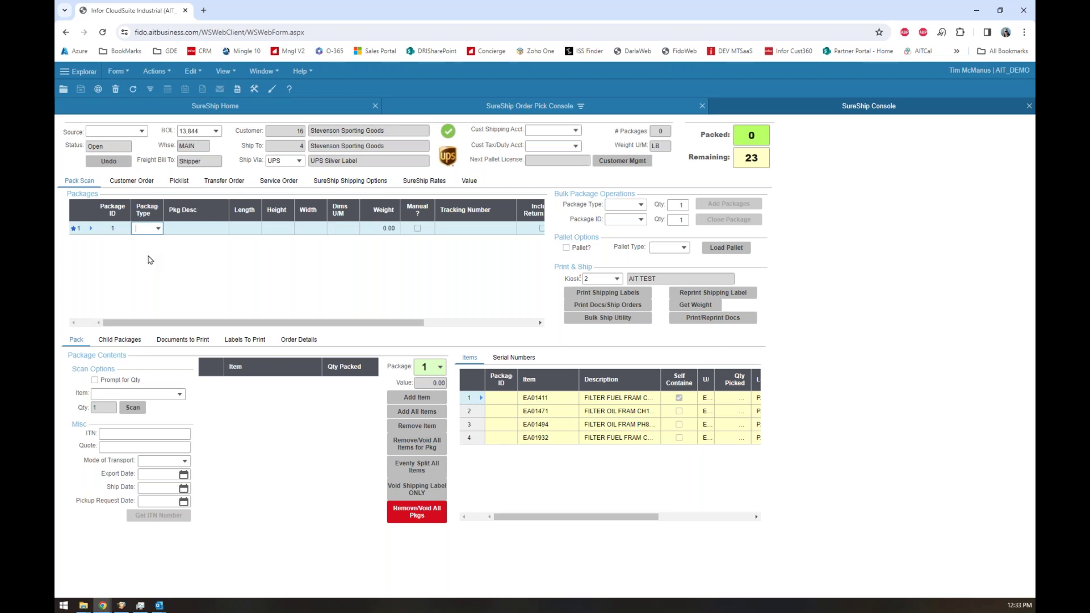
left_click(612, 204)
type("118")
key("Tab")
type("3")
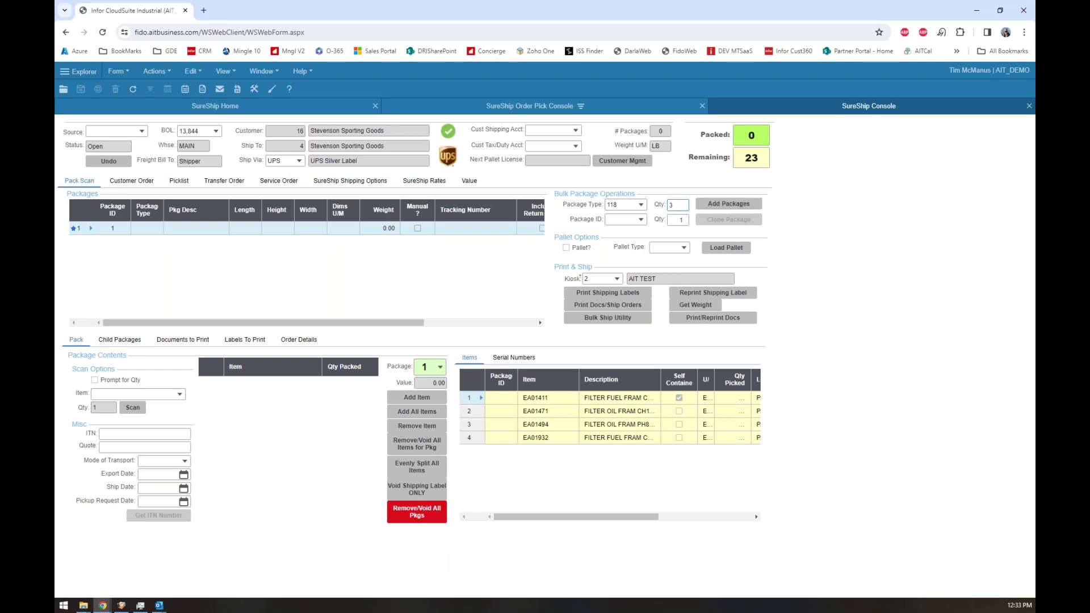
left_click(709, 204)
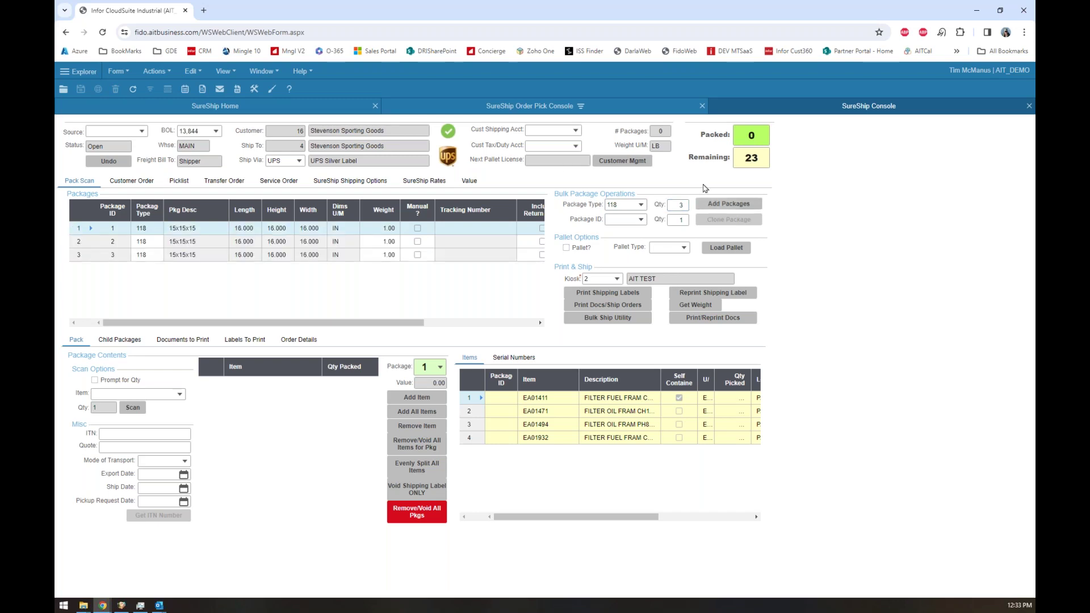
- Pack item EA01471 into package 1, EA01932 into package 2 and EA01494 into package 3
left_click(139, 228)
left_click(421, 404)
left_click(175, 247)
left_click(475, 425)
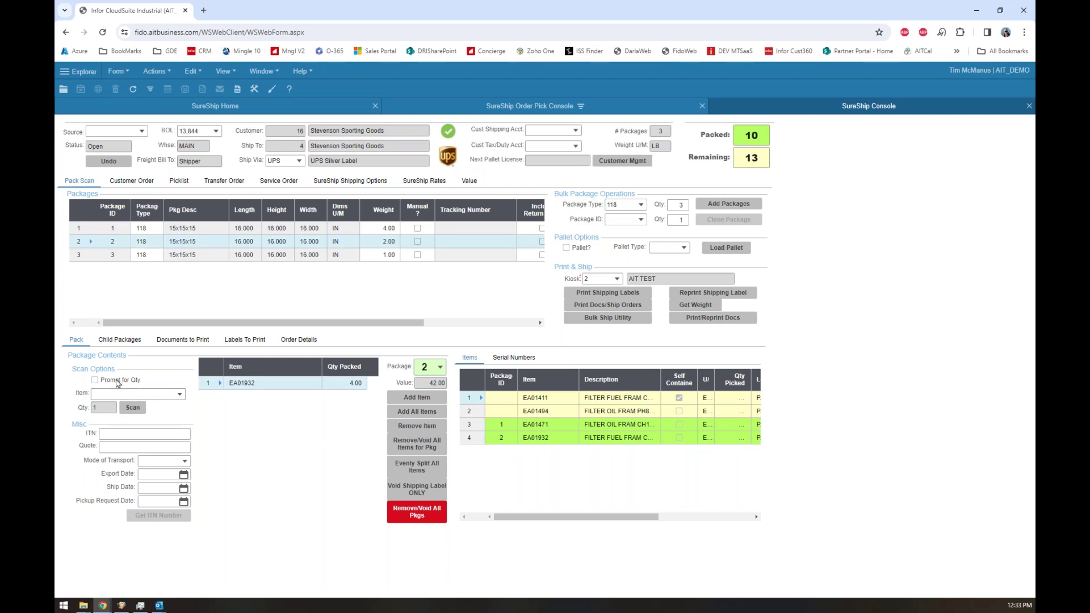
left_click(118, 381)
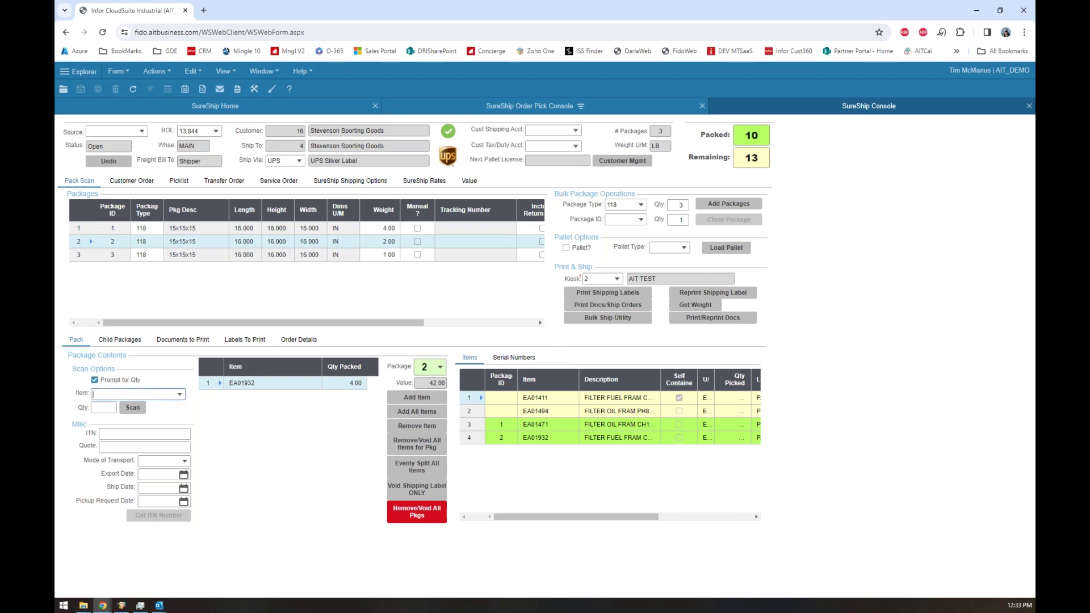
left_click(117, 380)
left_click(244, 255)
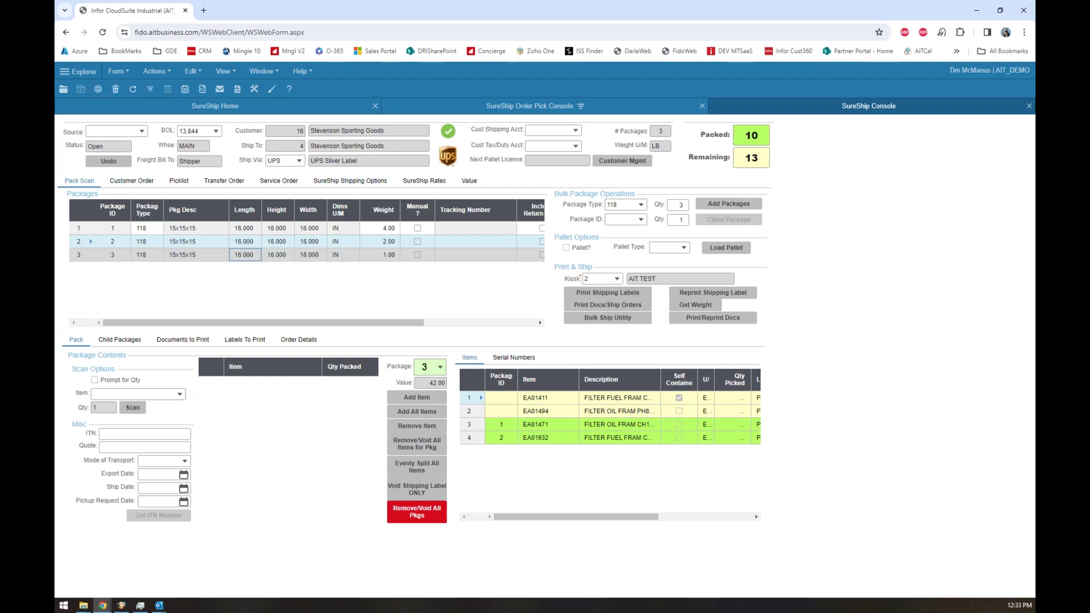
left_click(472, 412)
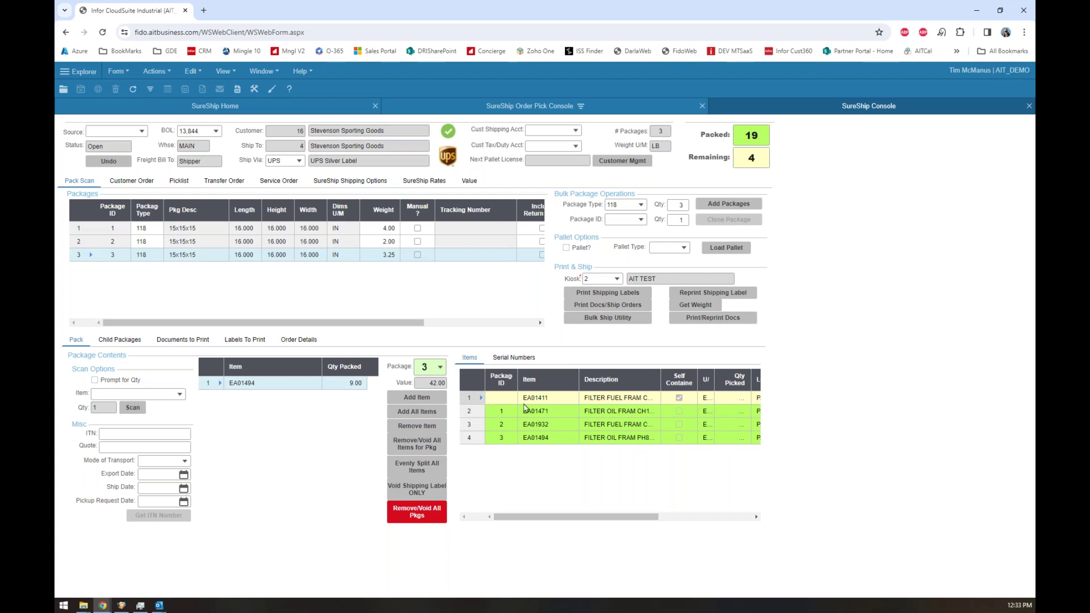
- Examine the SurePrint label templates and SureShip self-containment settings in item EA01411's record, and close the record
right_click(545, 404)
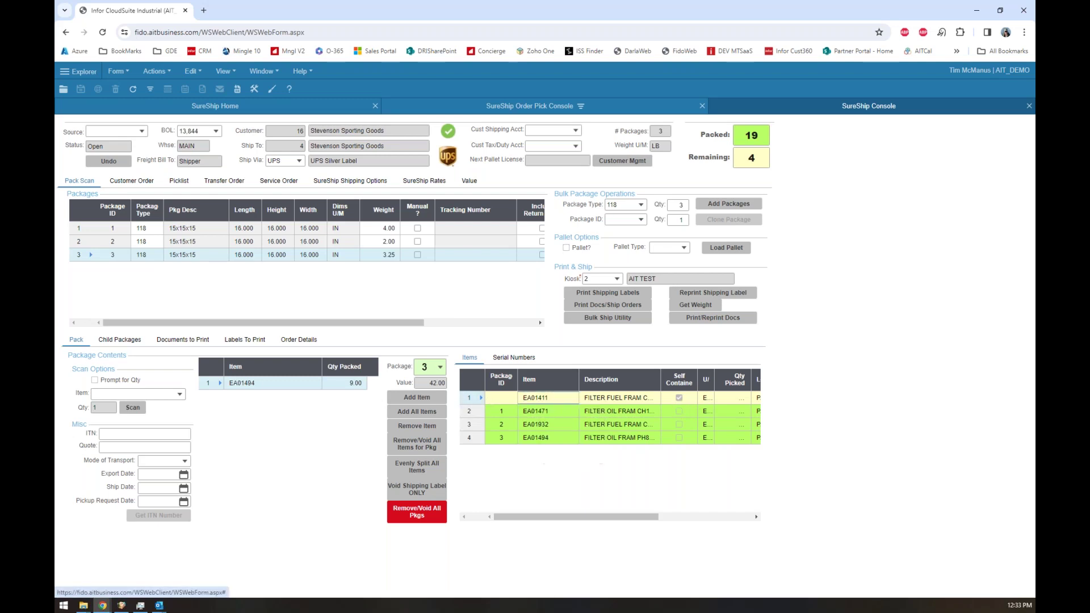
left_click(562, 423)
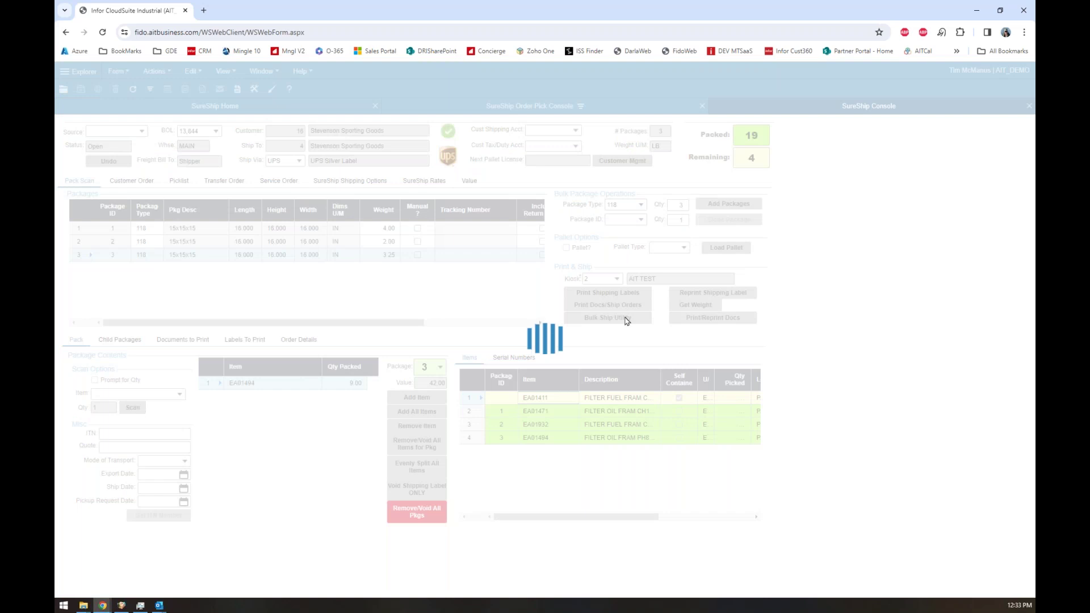
left_click(733, 198)
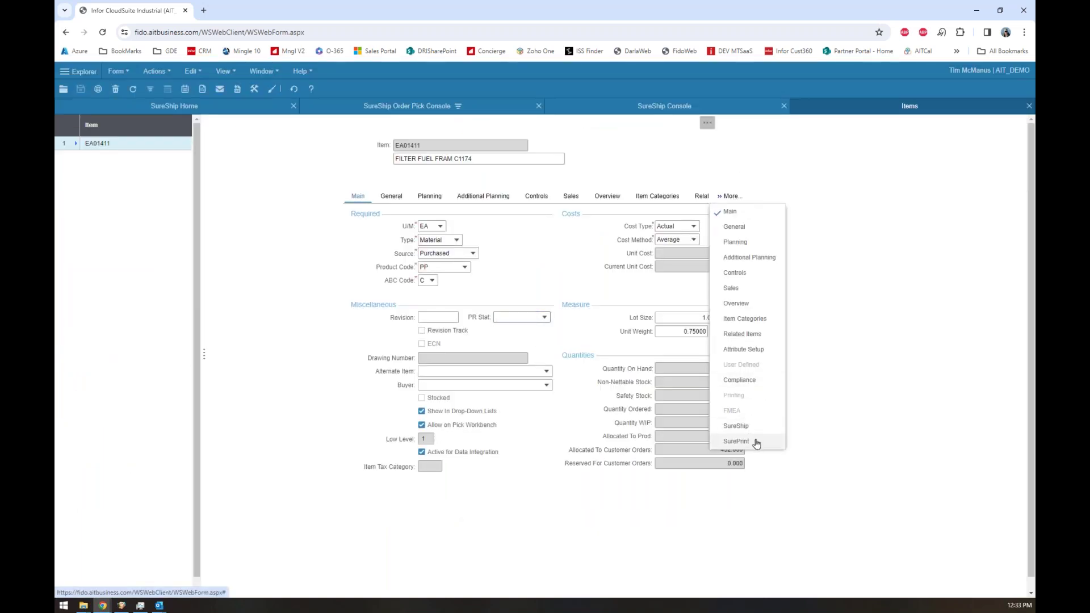
left_click(737, 441)
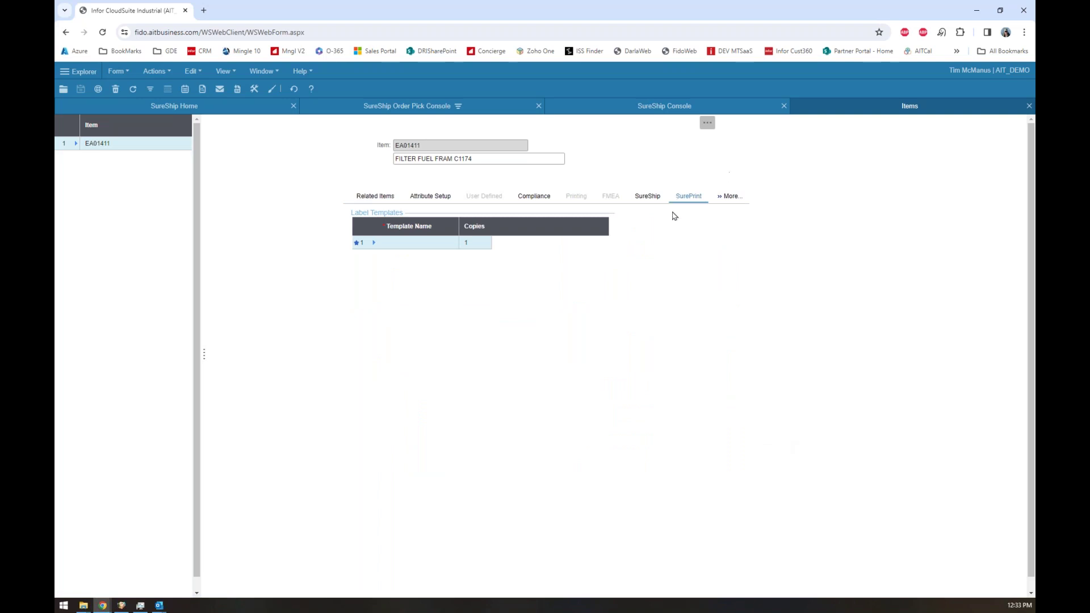
left_click(727, 197)
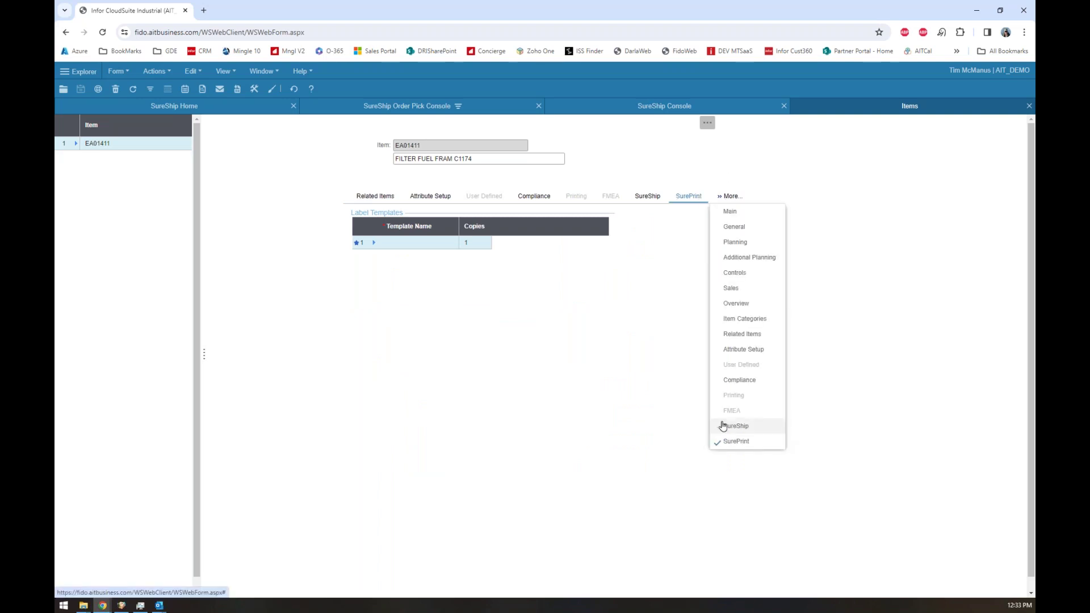
left_click(723, 426)
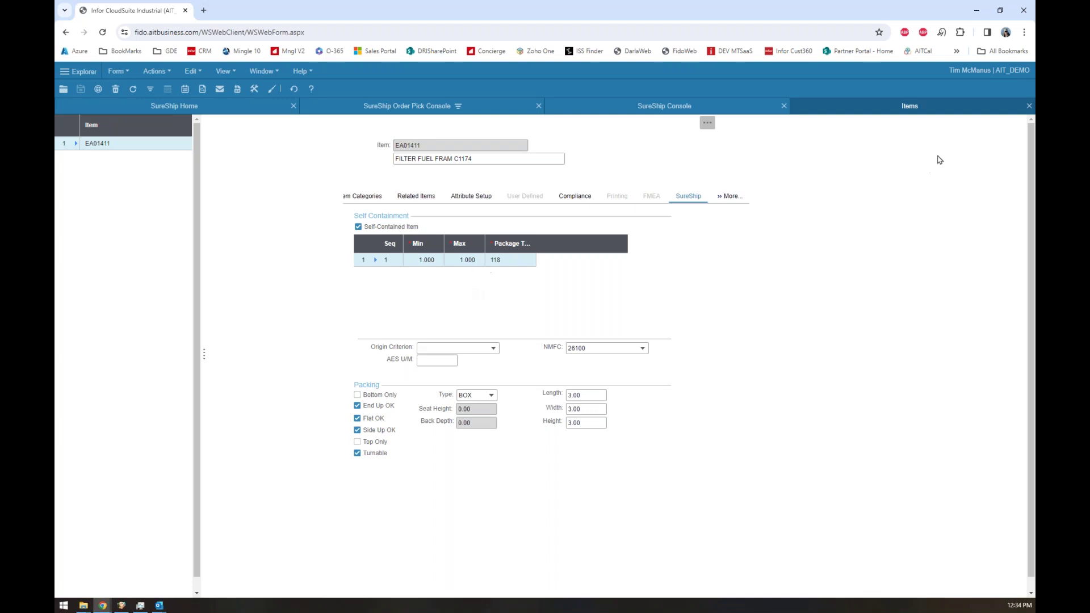
left_click(1030, 107)
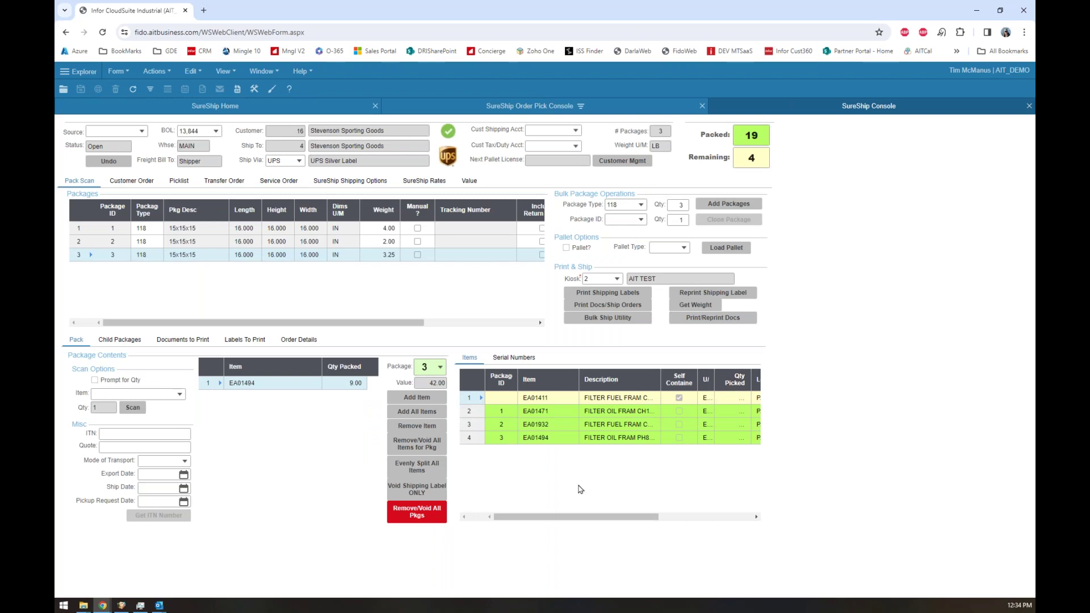
- Widen the Qty Picked column in the shipment's item list and pack the self-contained item EA01411
left_click_drag(583, 518, 632, 525)
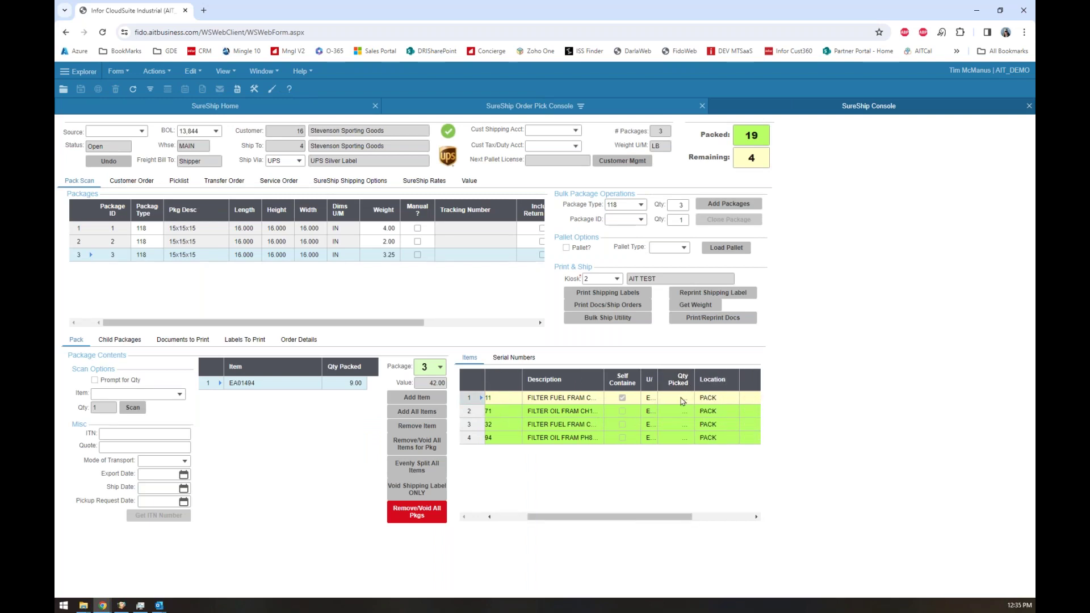
left_click_drag(694, 378, 705, 378)
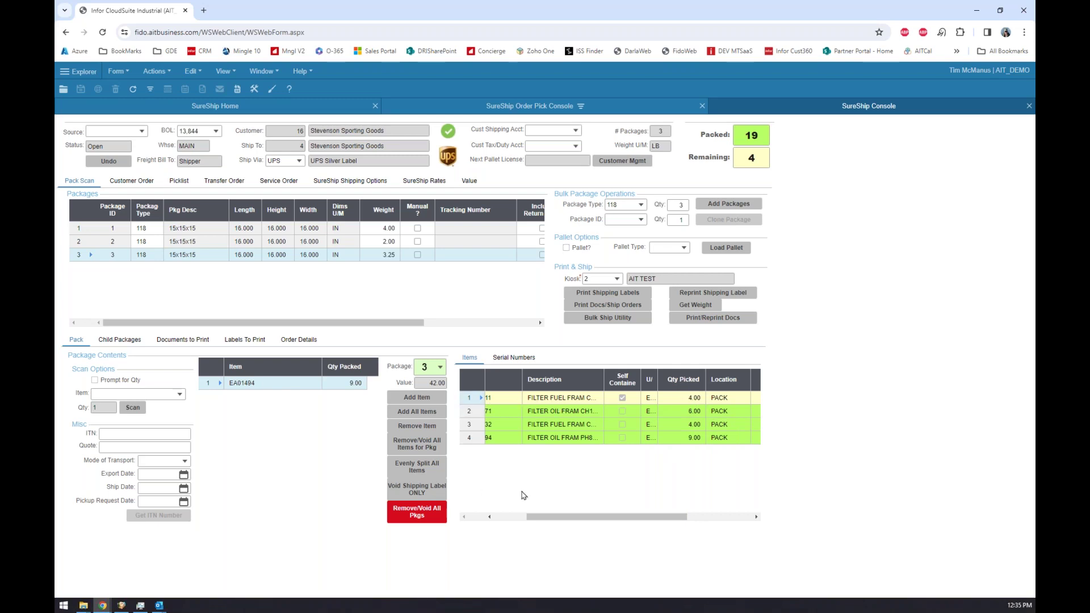
left_click_drag(547, 518, 492, 507)
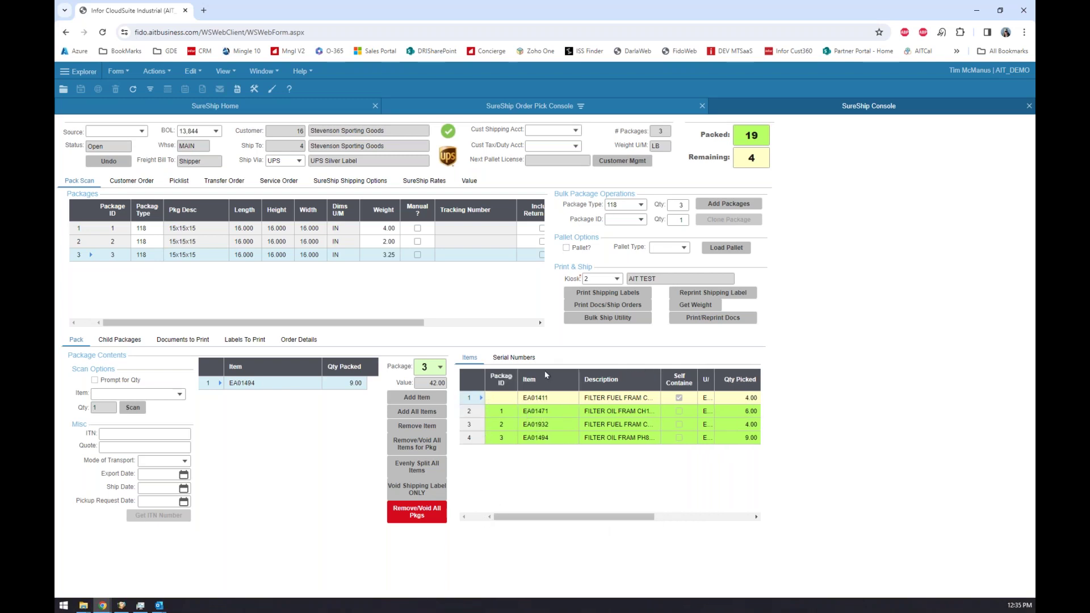
left_click(544, 401)
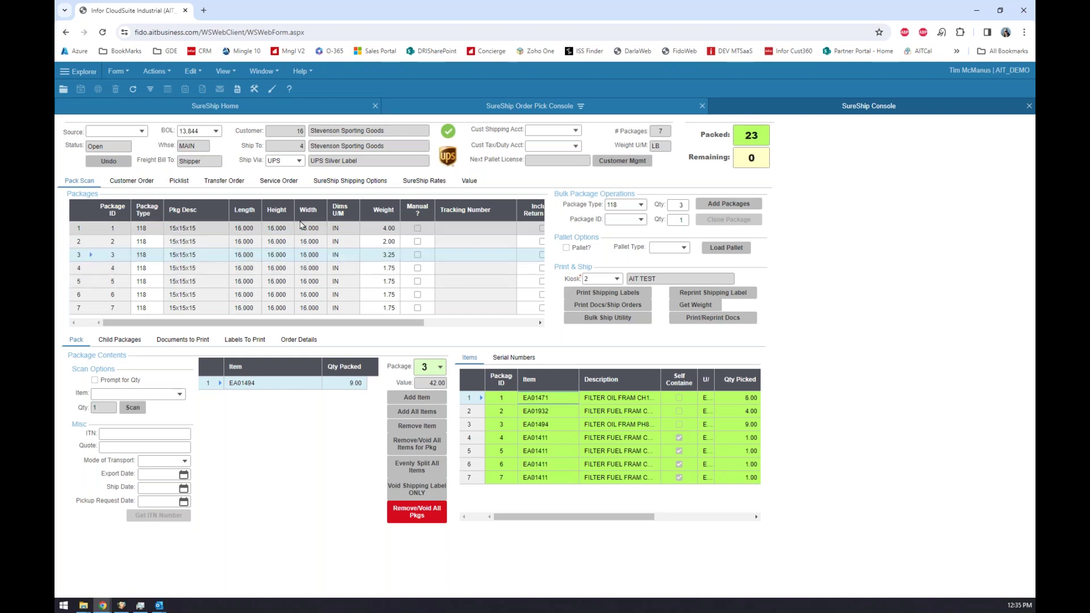
- Load packages 4 through 7 onto a pallet of type Pallet
left_click(581, 249)
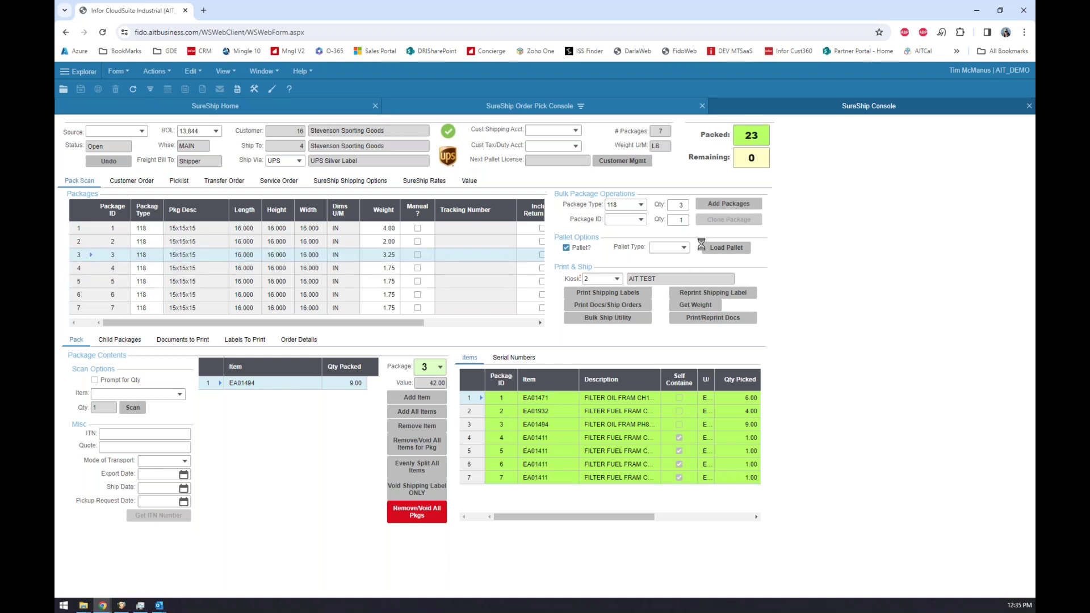
type("p")
key("Return")
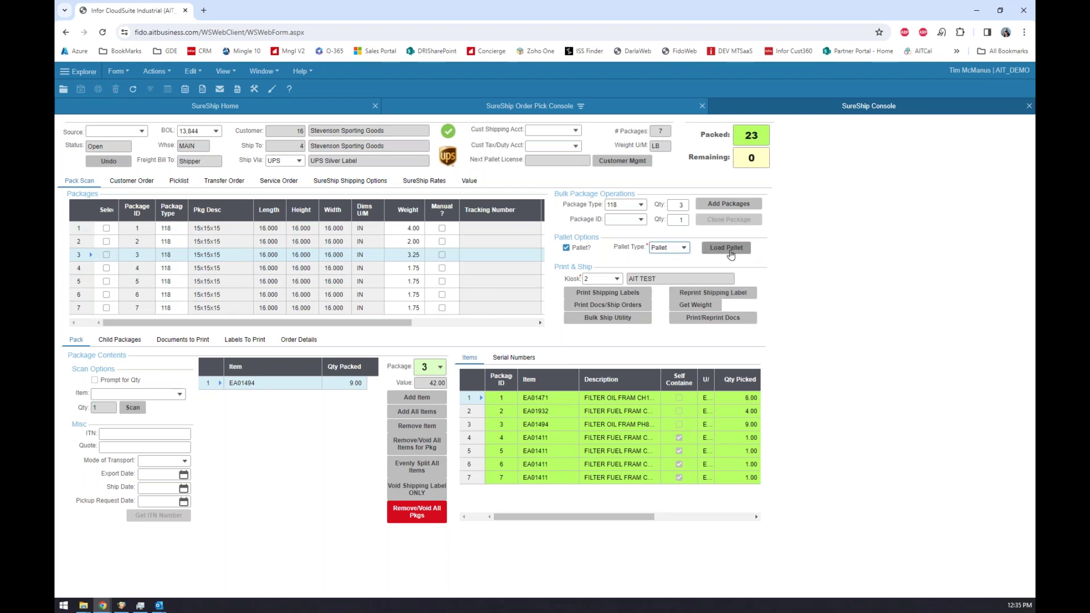
left_click(106, 308)
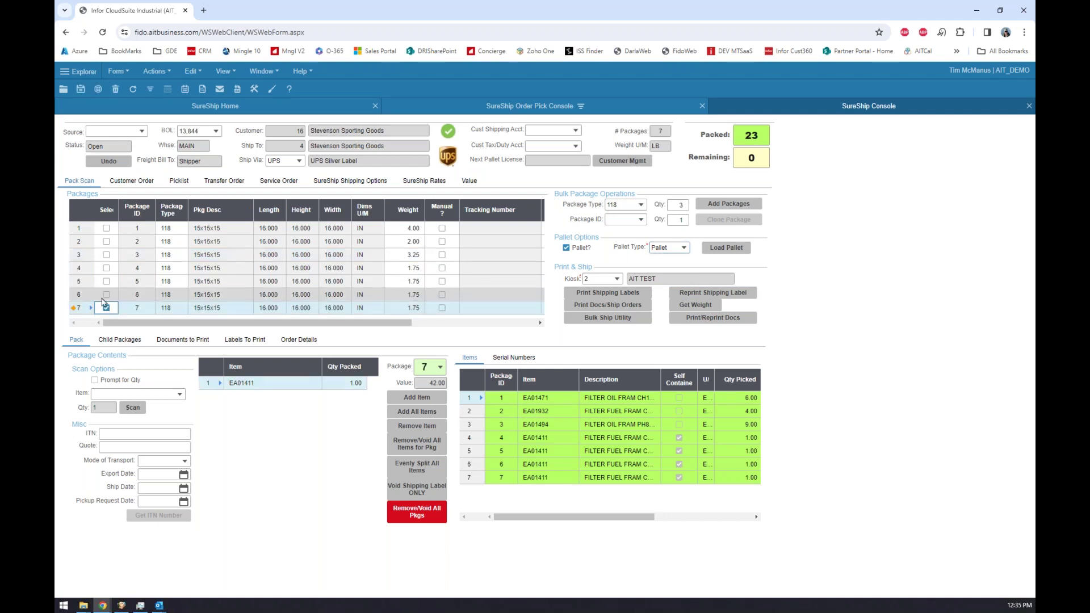
left_click(107, 294)
left_click(106, 282)
left_click(107, 268)
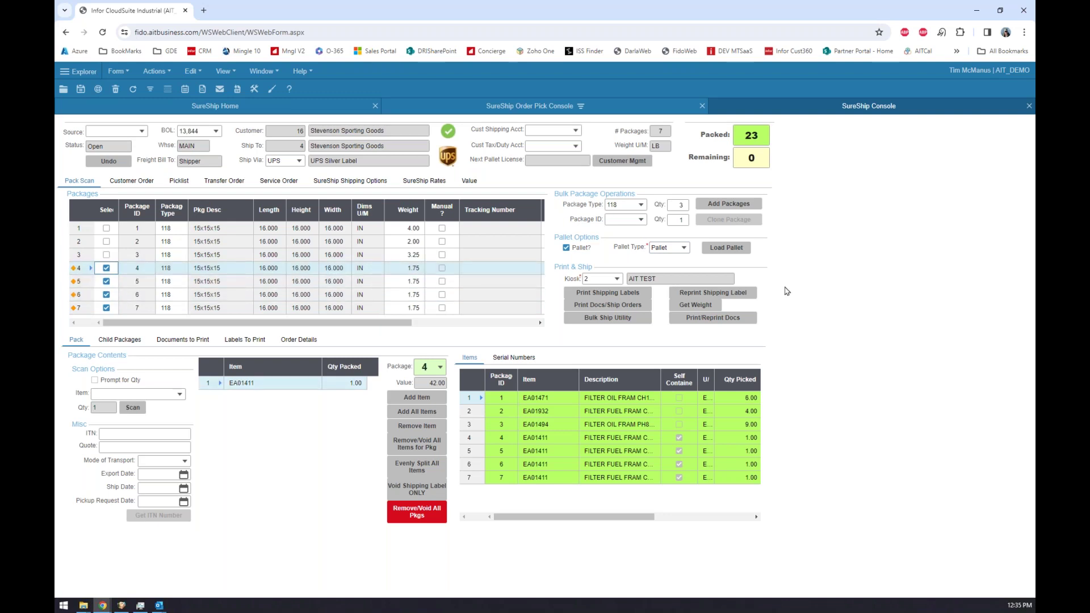
left_click(738, 249)
- Display the child packages loaded on the shrink-wrapped pallet, package 4
left_click_drag(234, 214, 260, 214)
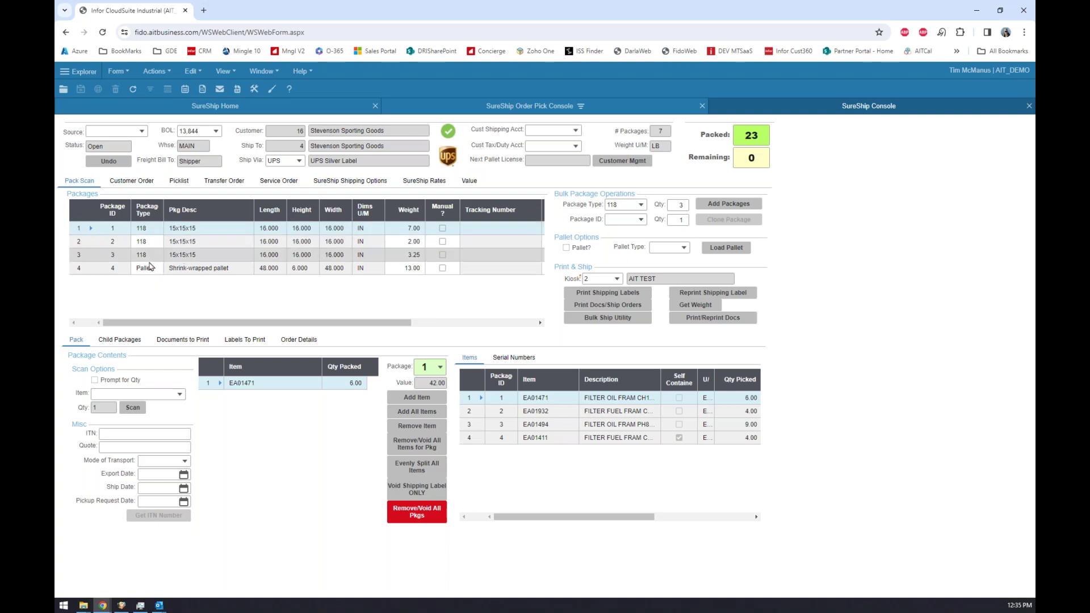
left_click(119, 340)
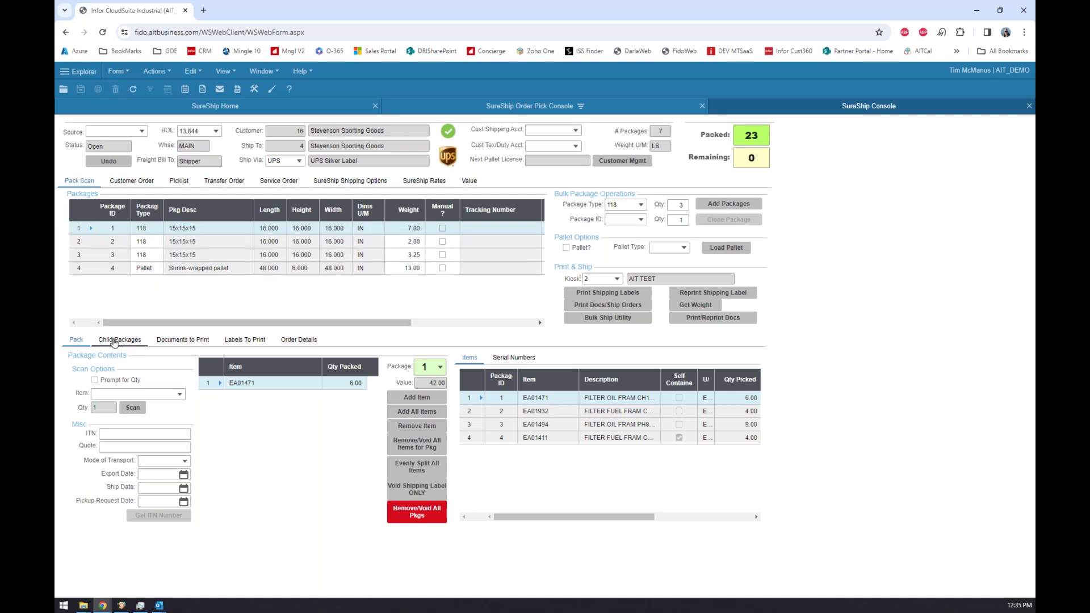
left_click(198, 268)
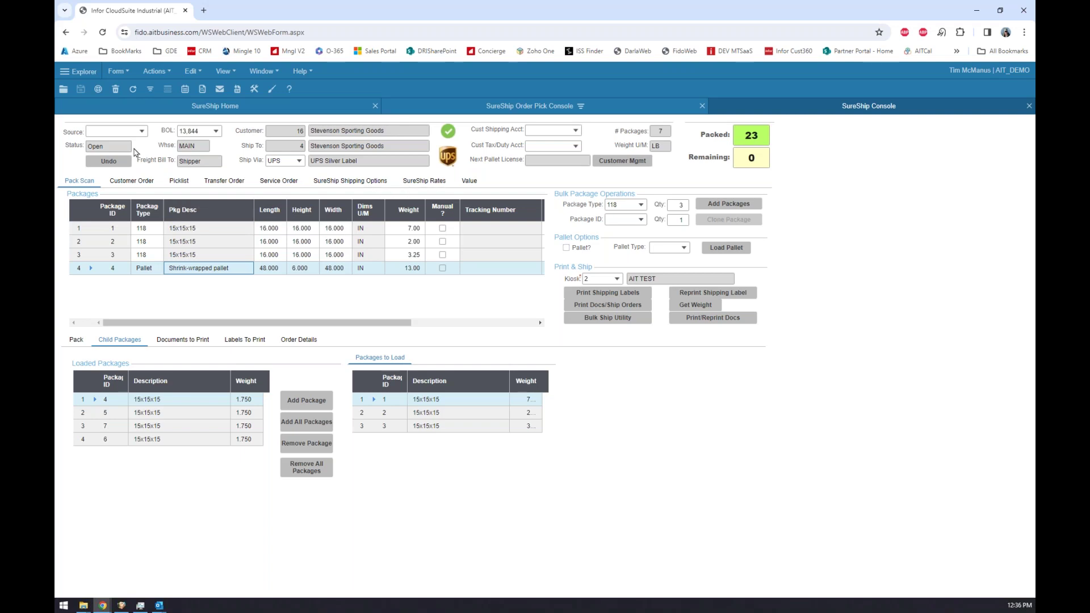
- Load the shipment with BOL 13,825 and switch to the one with BOL 13,843
left_click(216, 131)
left_click(199, 140)
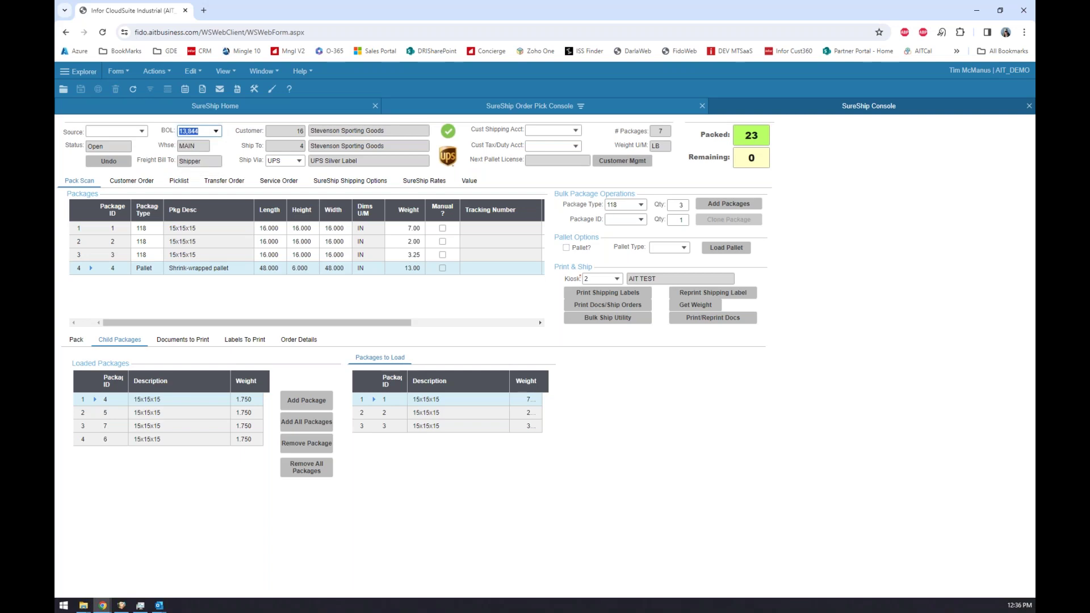
key("alt+Down")
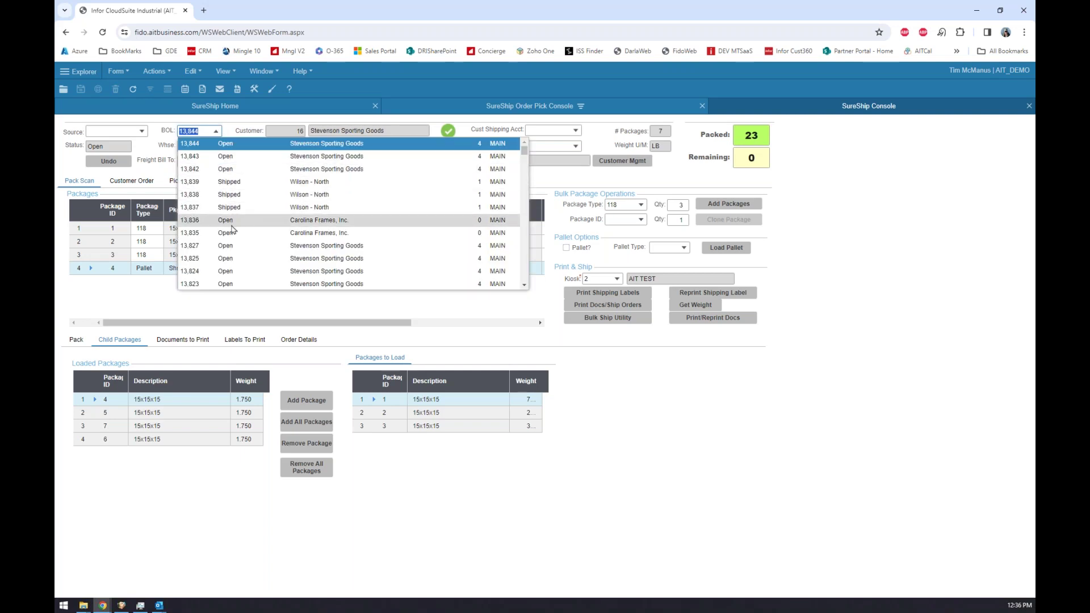
left_click(227, 258)
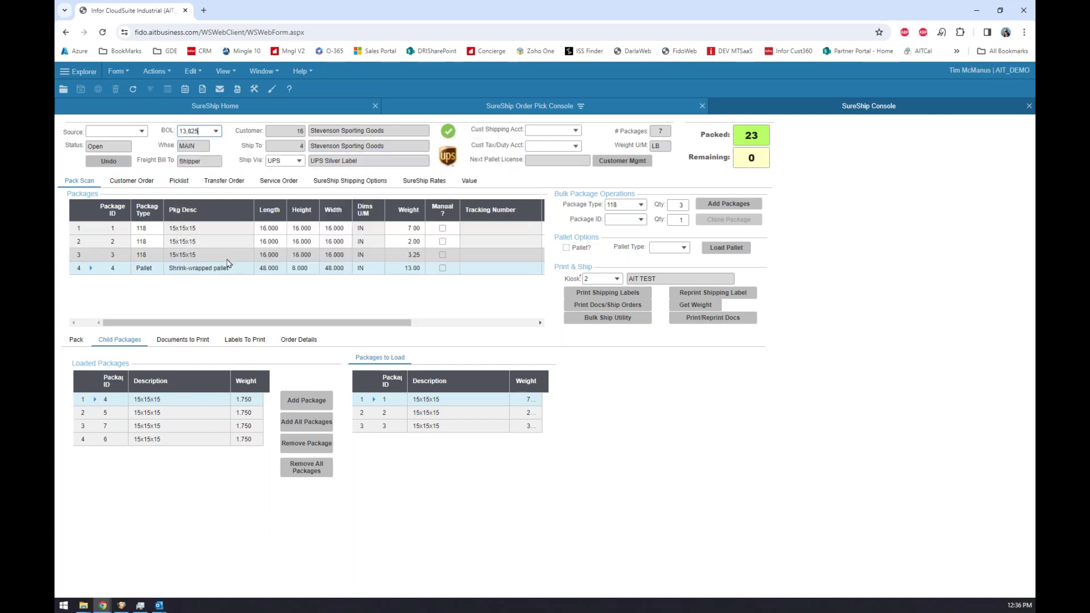
left_click(216, 132)
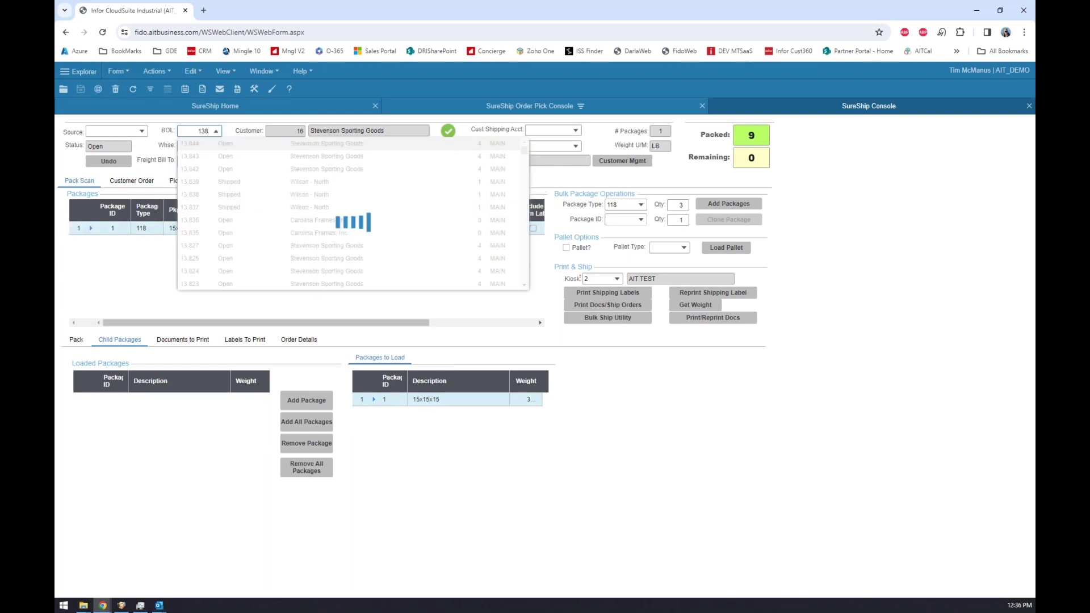
left_click(210, 165)
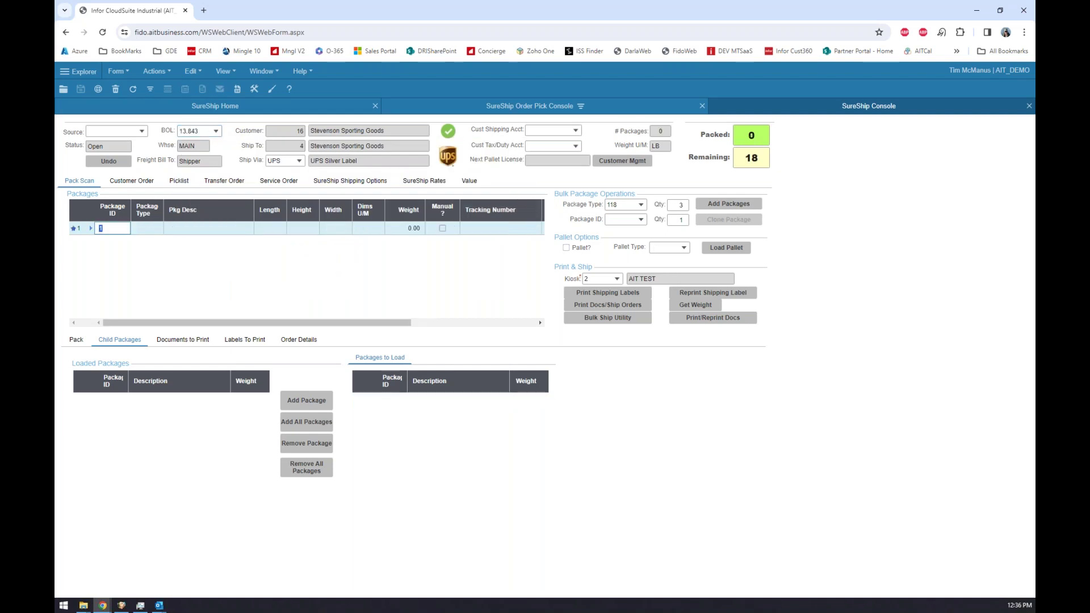
- Review the carrier options for estimating the shipment's rates and return to its package scanning view
left_click(431, 181)
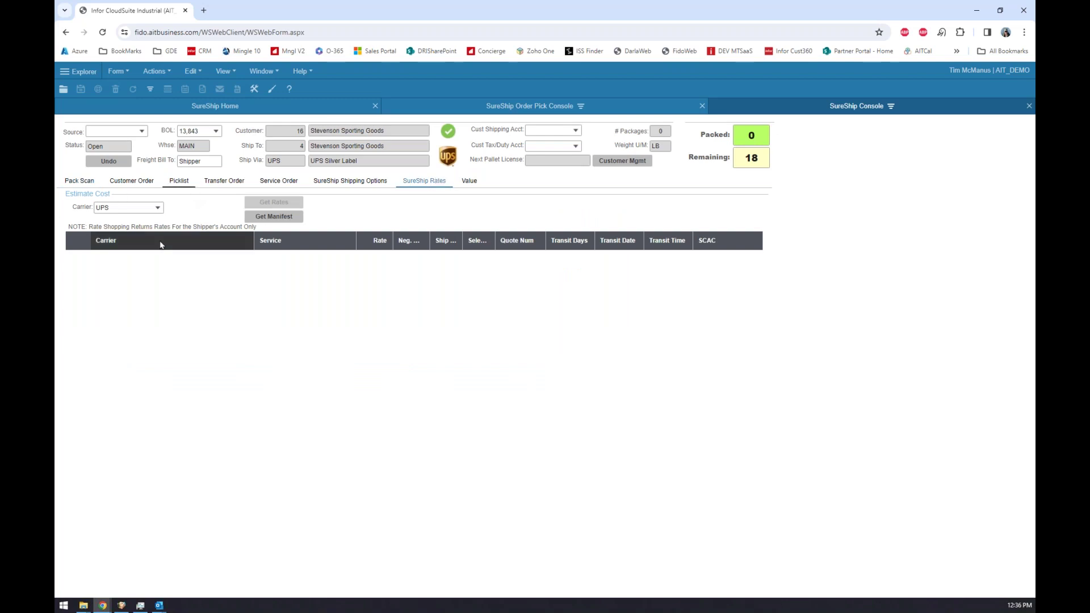
left_click(159, 209)
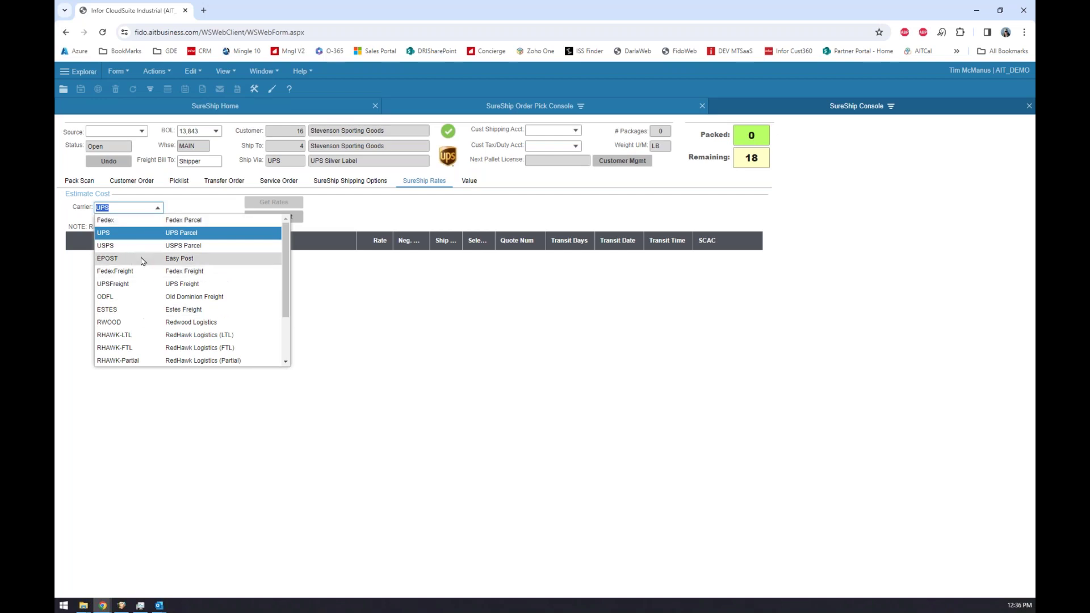
scroll(126, 358, "down", 2)
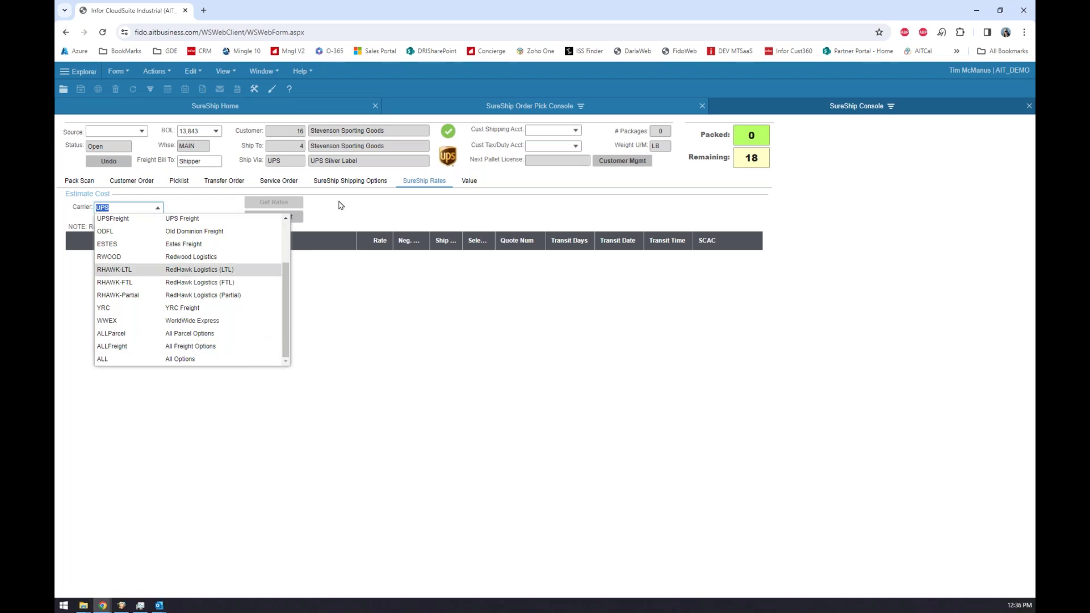
left_click(372, 218)
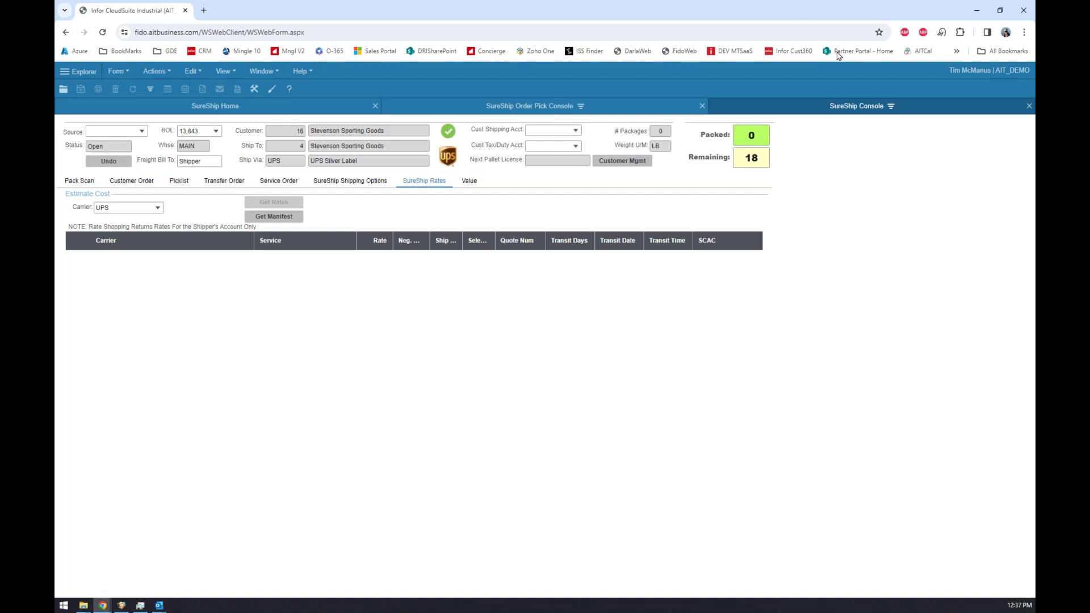
left_click(1028, 108)
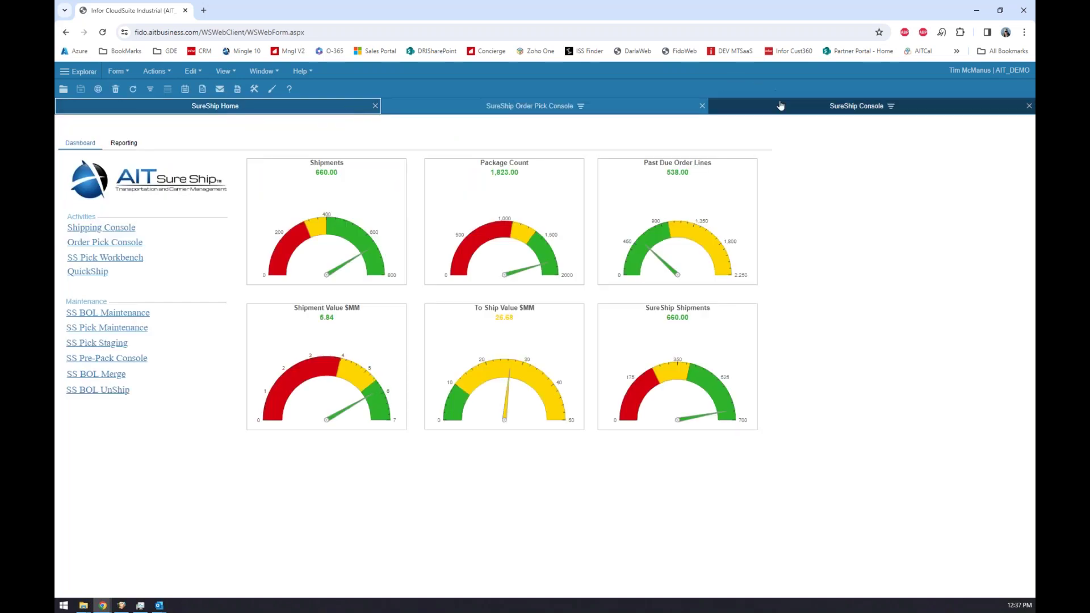
left_click(79, 181)
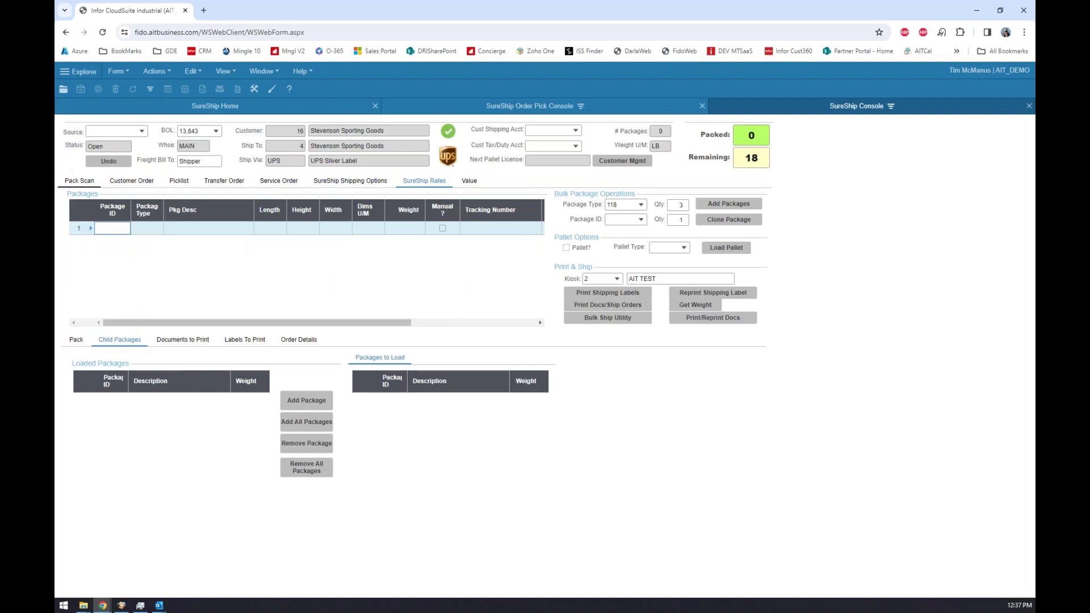
- Load the shipment with BOL 13,844 again
left_click(215, 131)
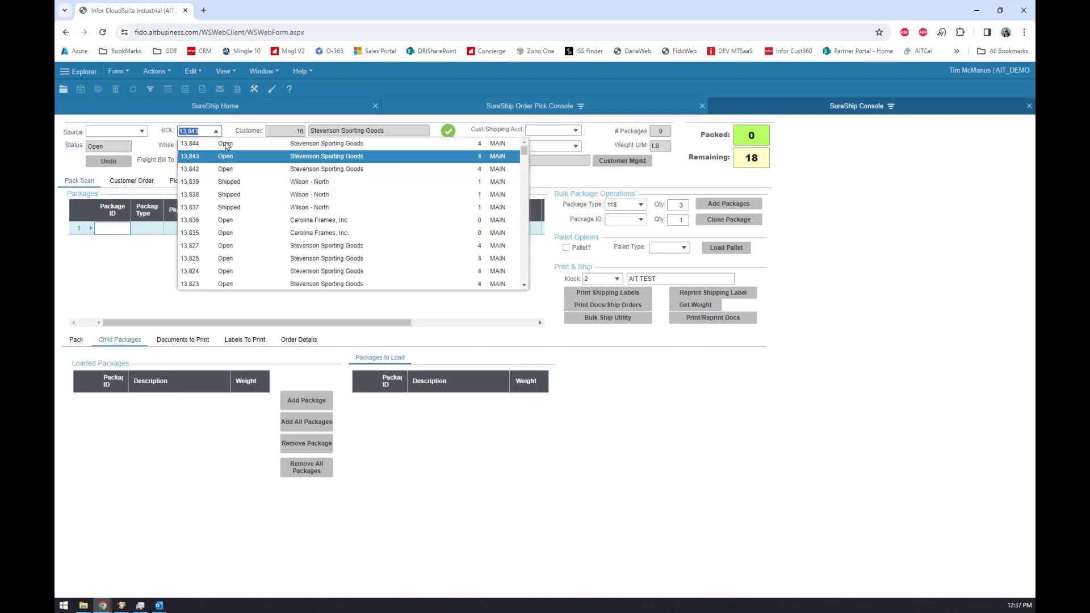
type("138")
key("Return")
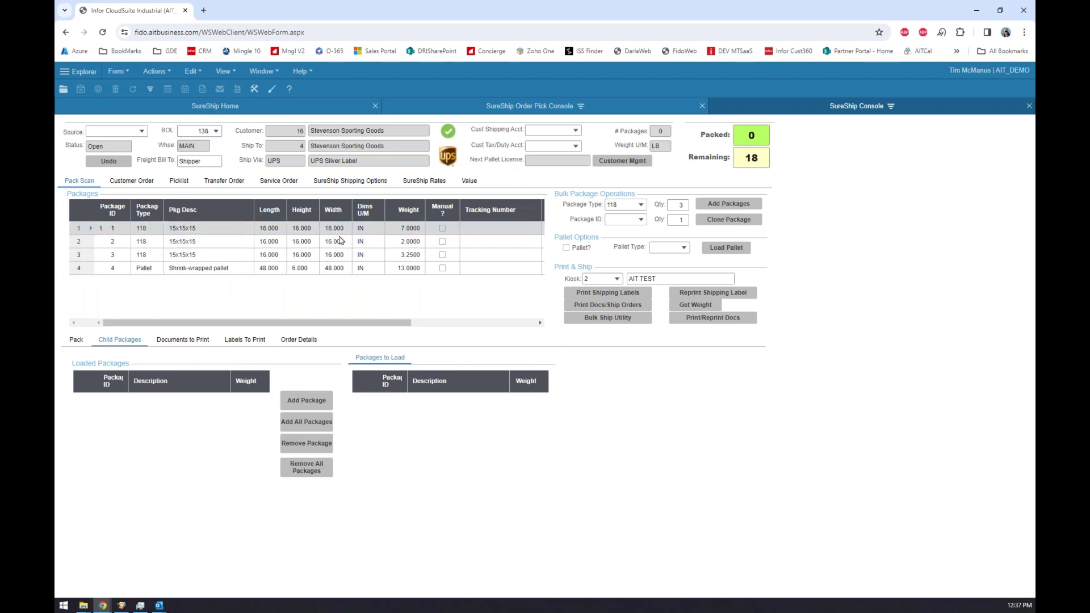
- Set the pallet's length, height and width to 20 and try to print the shipping labels
left_click(278, 268)
key("Tab")
key("Tab")
key("Tab")
type("20")
key("Tab")
type("20")
key("Tab")
type("20")
key("Tab")
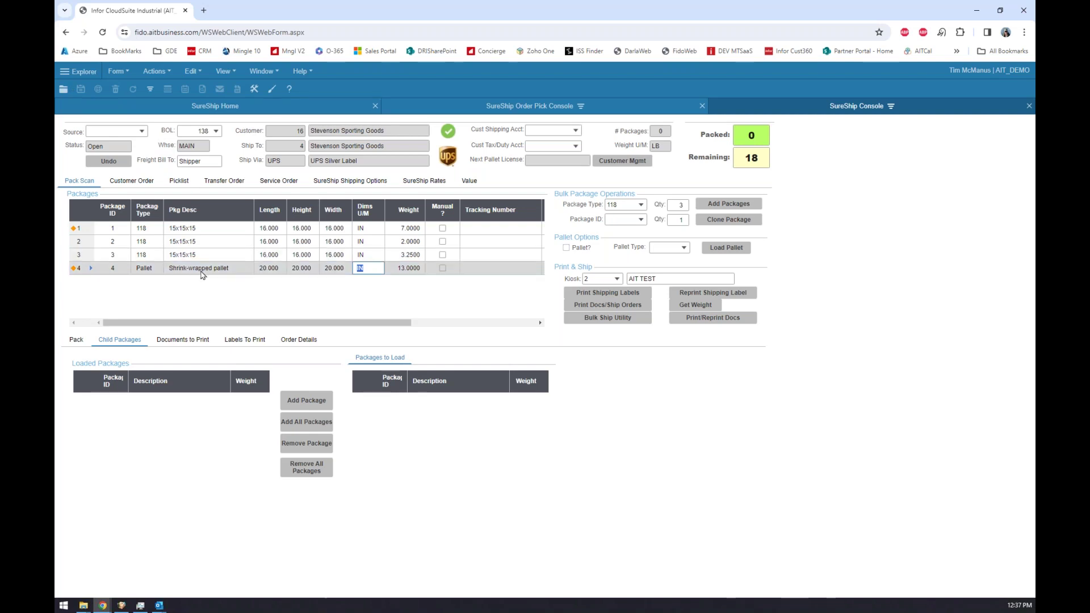
left_click(142, 229)
left_click(143, 269)
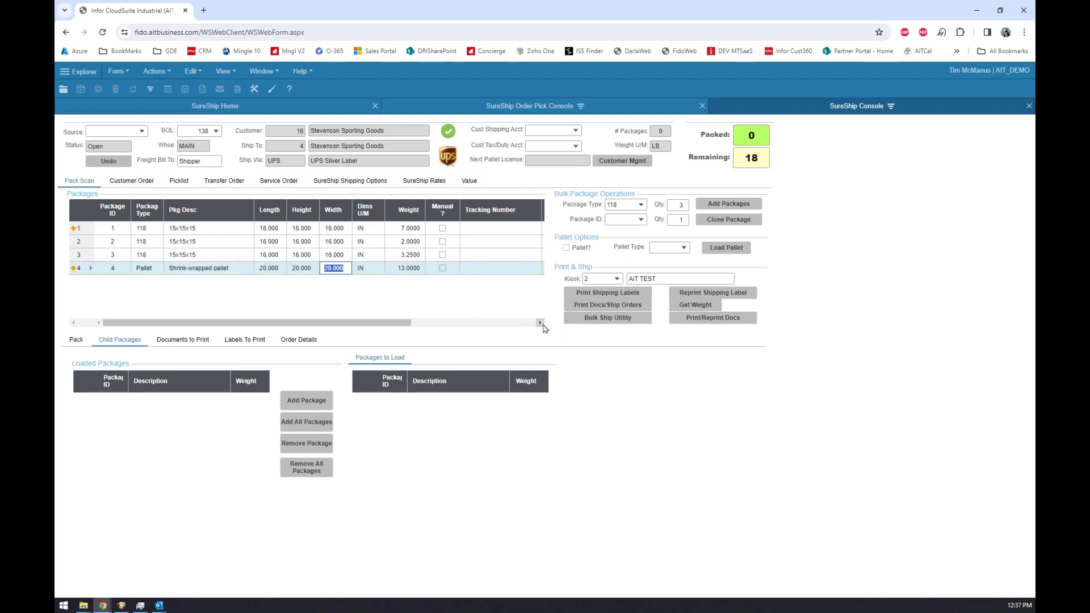
left_click(595, 292)
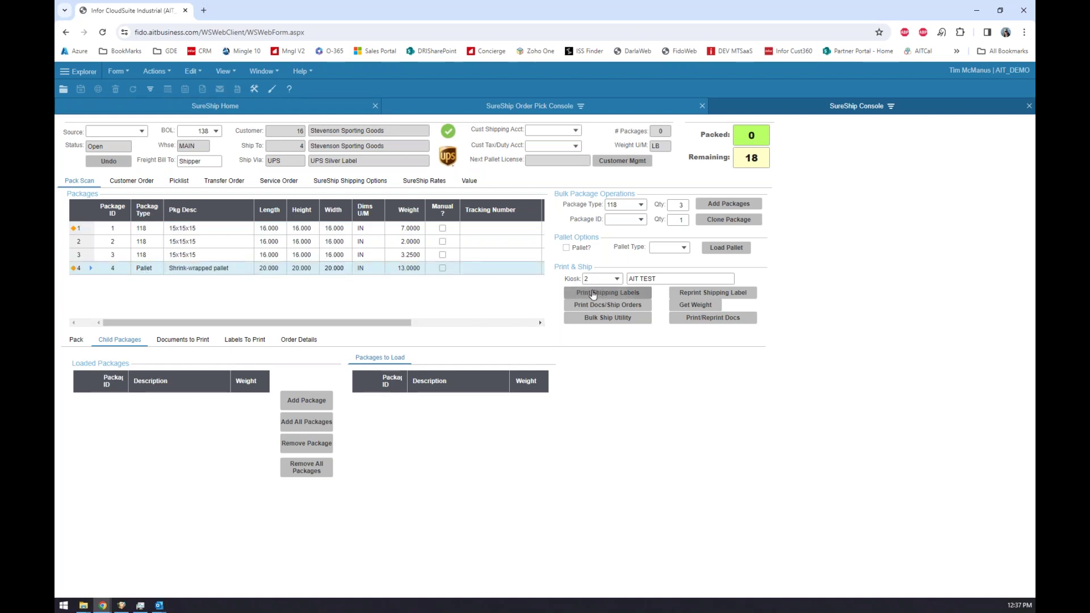
- Show the package contents view and reload the shipment with BOL 13,844 after switching through BOL 13,843
left_click(76, 340)
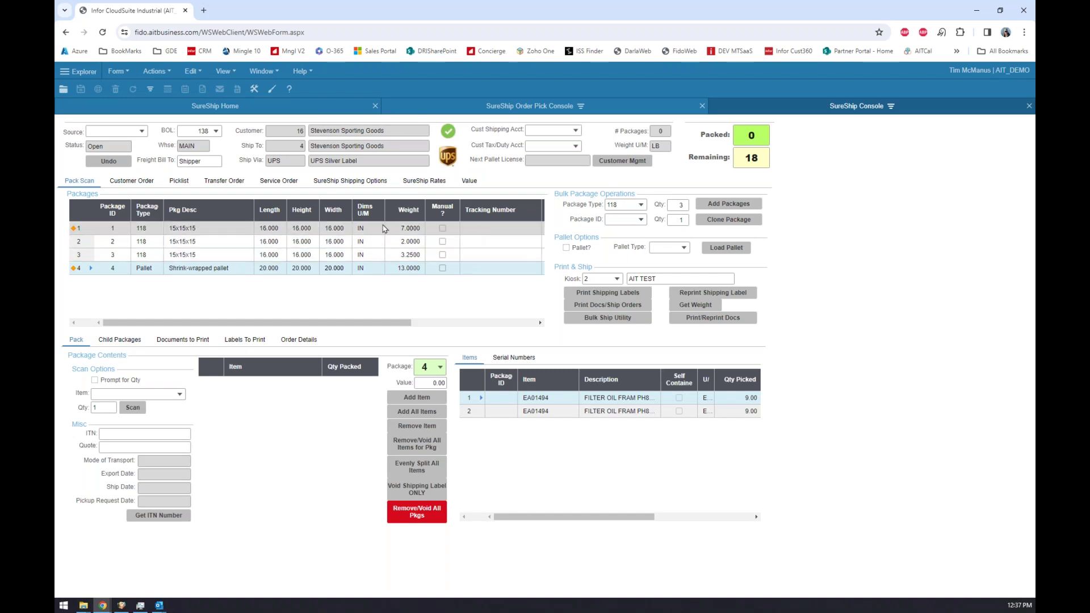
left_click(216, 132)
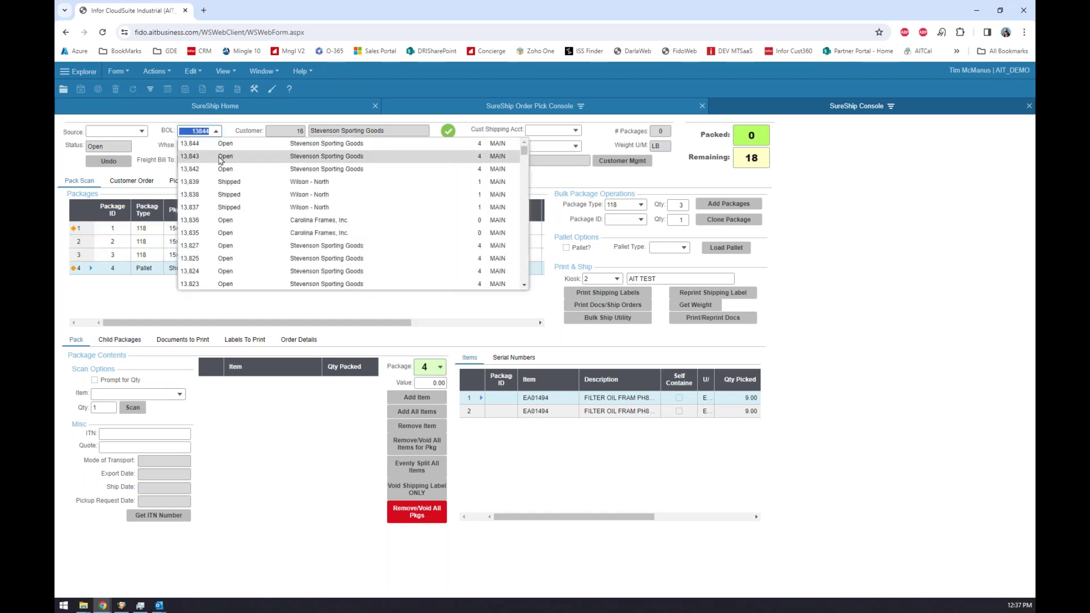
scroll(221, 160, "down", 1)
scroll(222, 161, "up", 1)
left_click(225, 144)
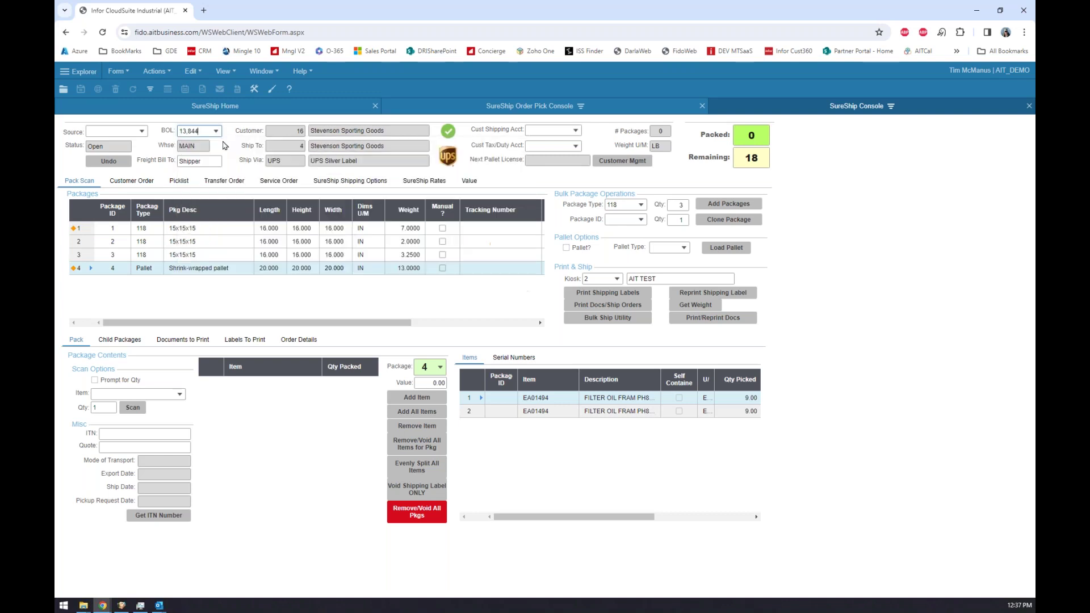
left_click(215, 131)
left_click(220, 164)
left_click(219, 134)
left_click(219, 134)
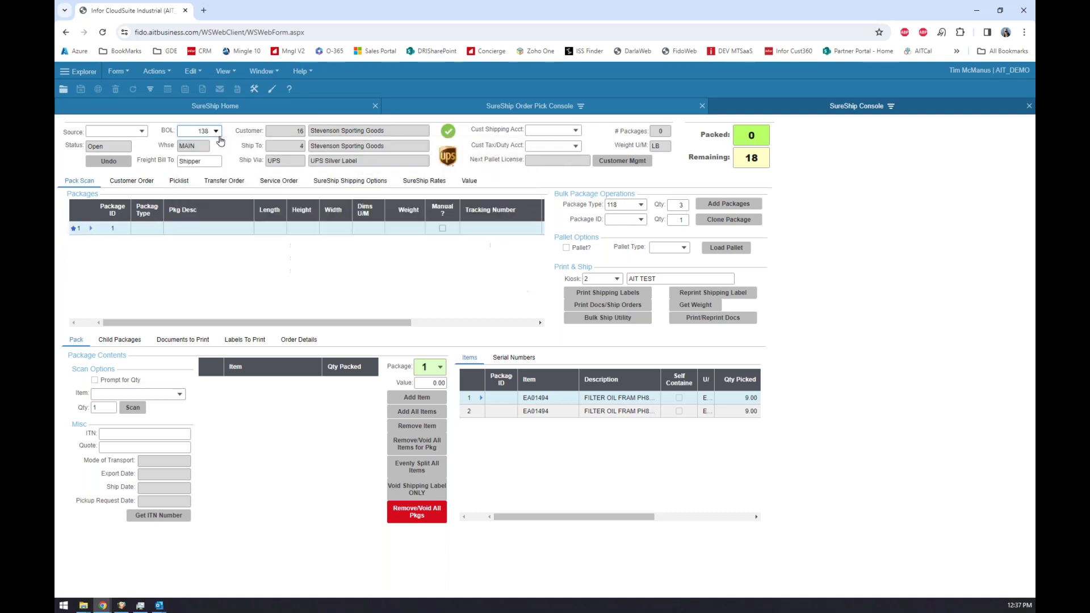
left_click(219, 134)
left_click(233, 153)
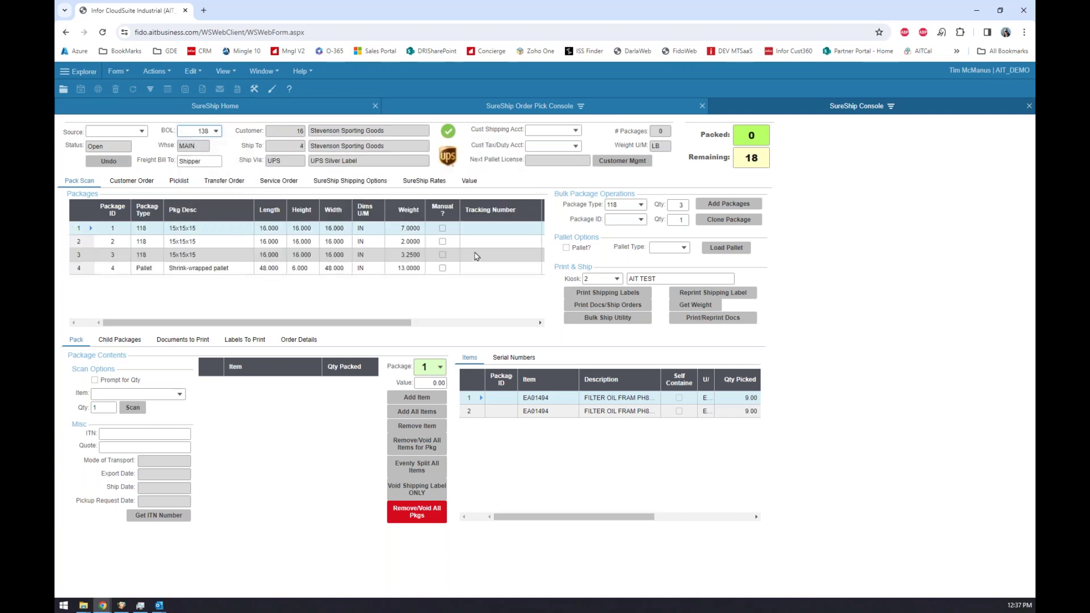
- Enter 20 again for the length, height and width of the pallet in package 4
left_click(258, 270)
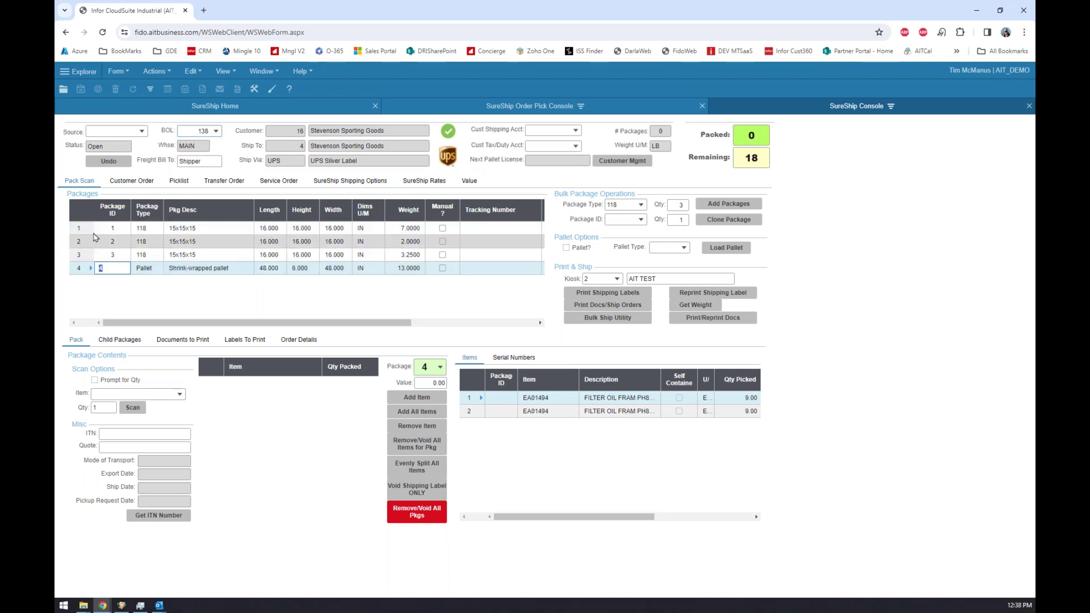
type("20")
key("Tab")
type("20")
key("Tab")
type("20")
key("Tab")
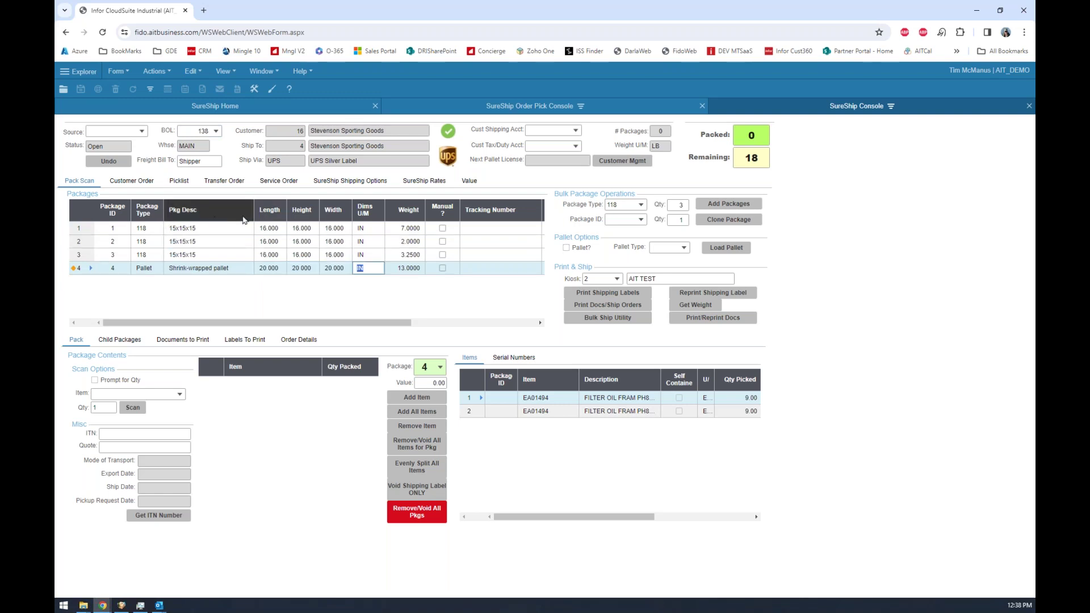
key("Tab")
key("Tab")
key("Tab")
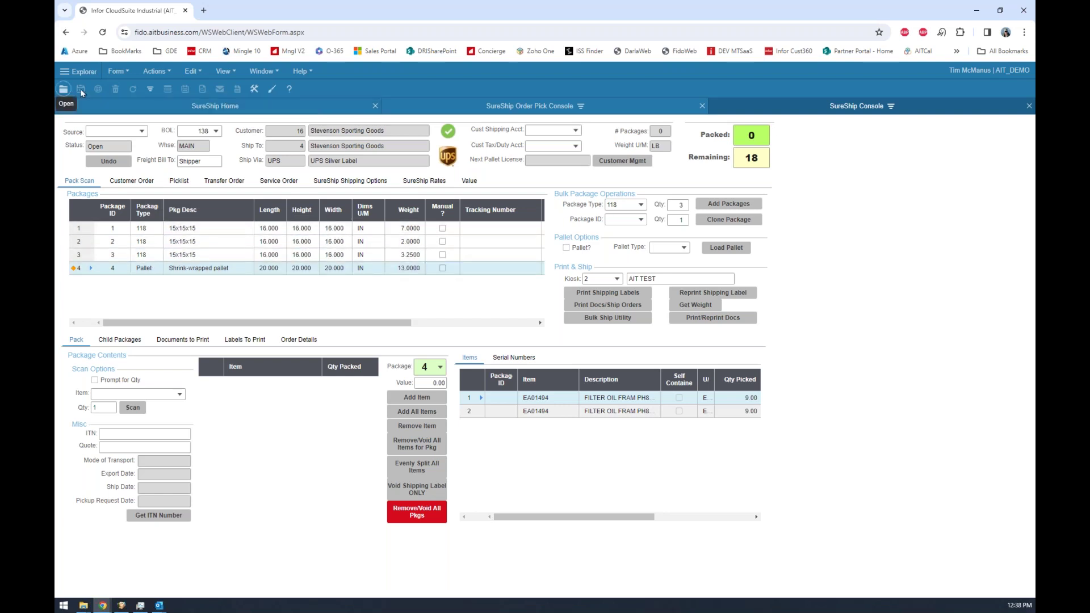
left_click(257, 256)
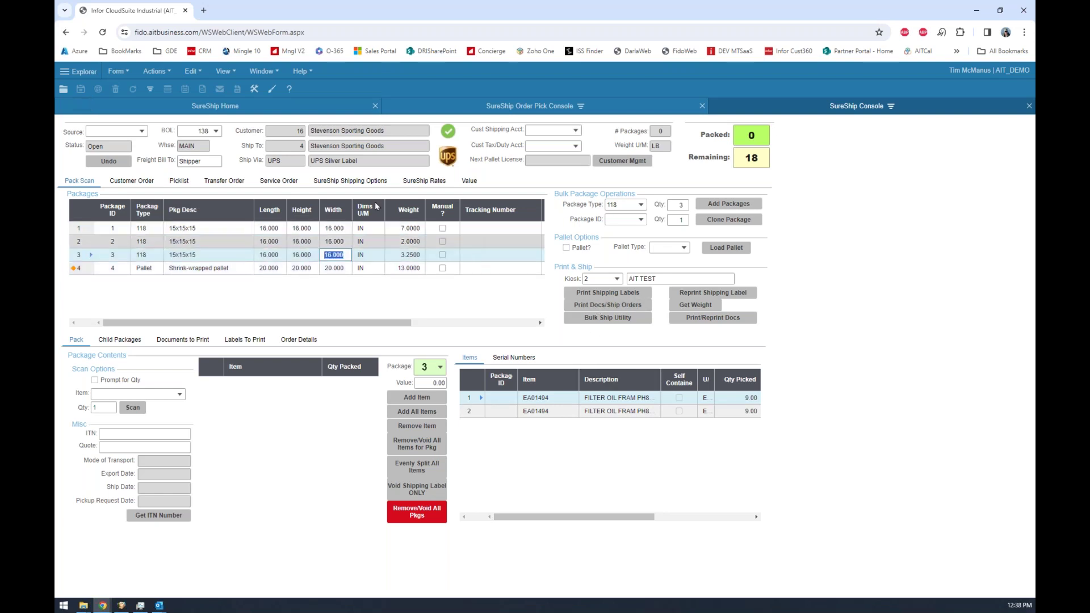
- Load the shipment with BOL 13,825 and move on to the one with BOL 13,824
left_click(216, 135)
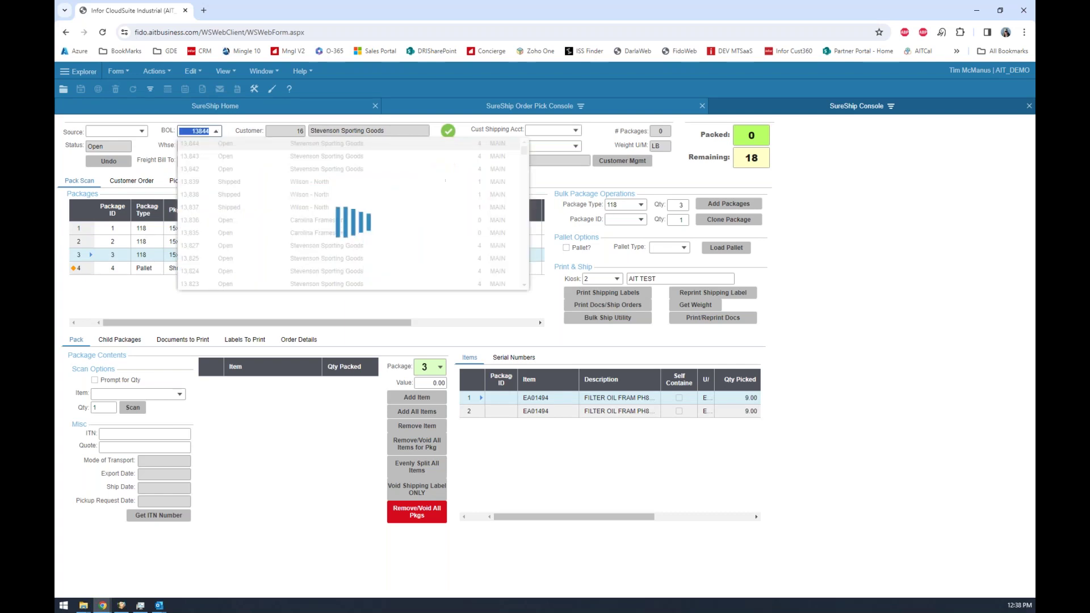
left_click(251, 254)
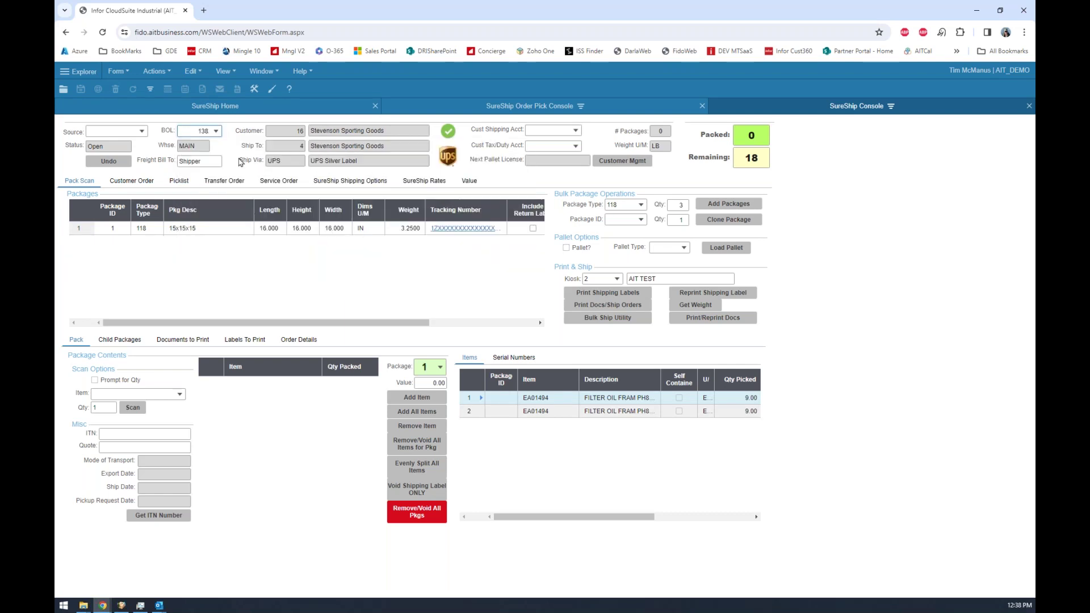
left_click(216, 131)
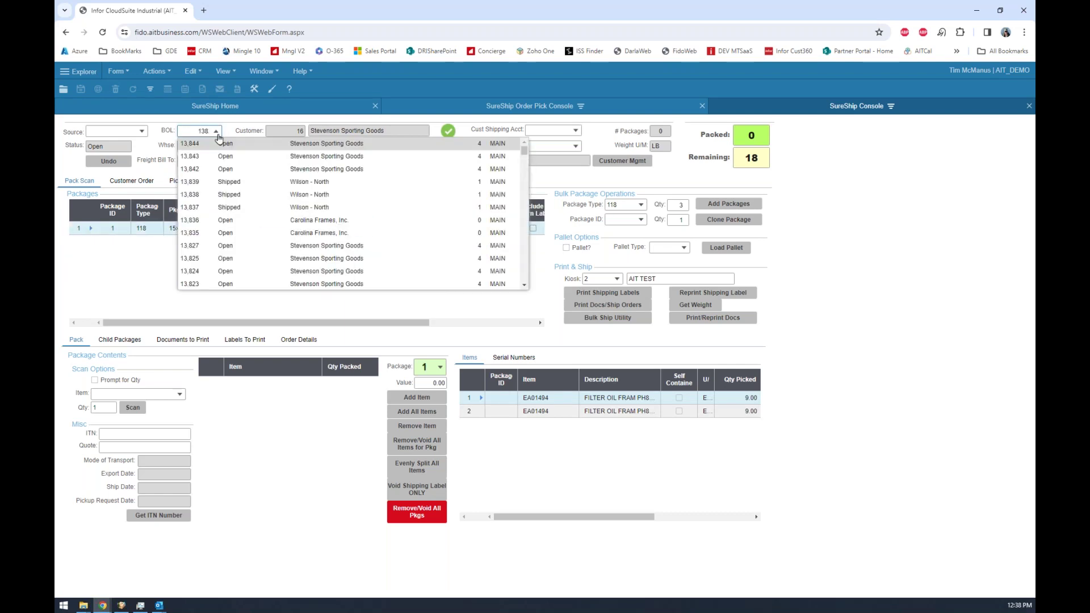
left_click(246, 259)
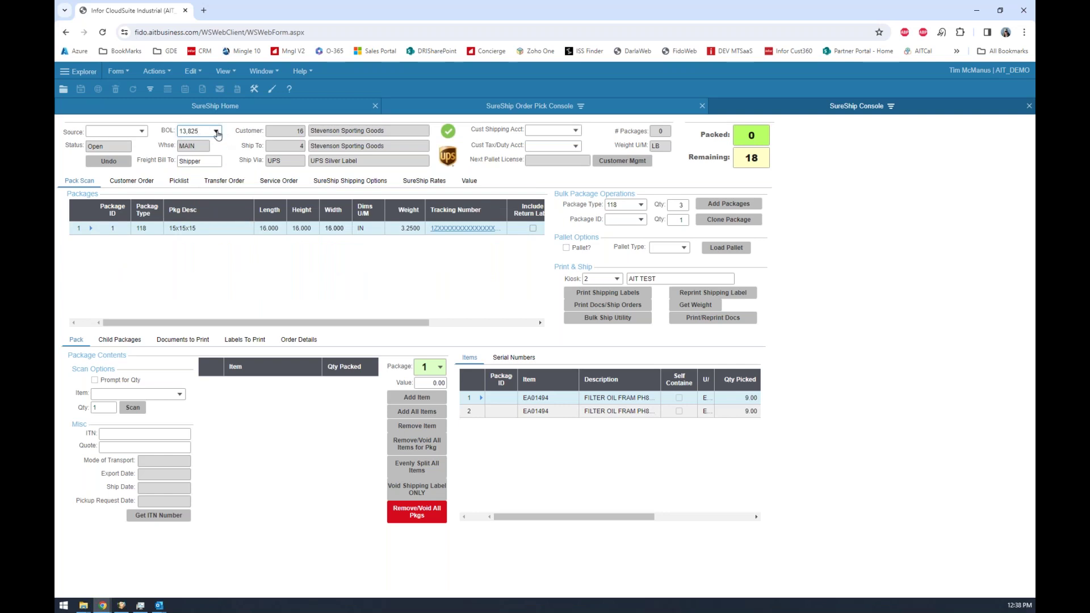
left_click(216, 132)
left_click(227, 272)
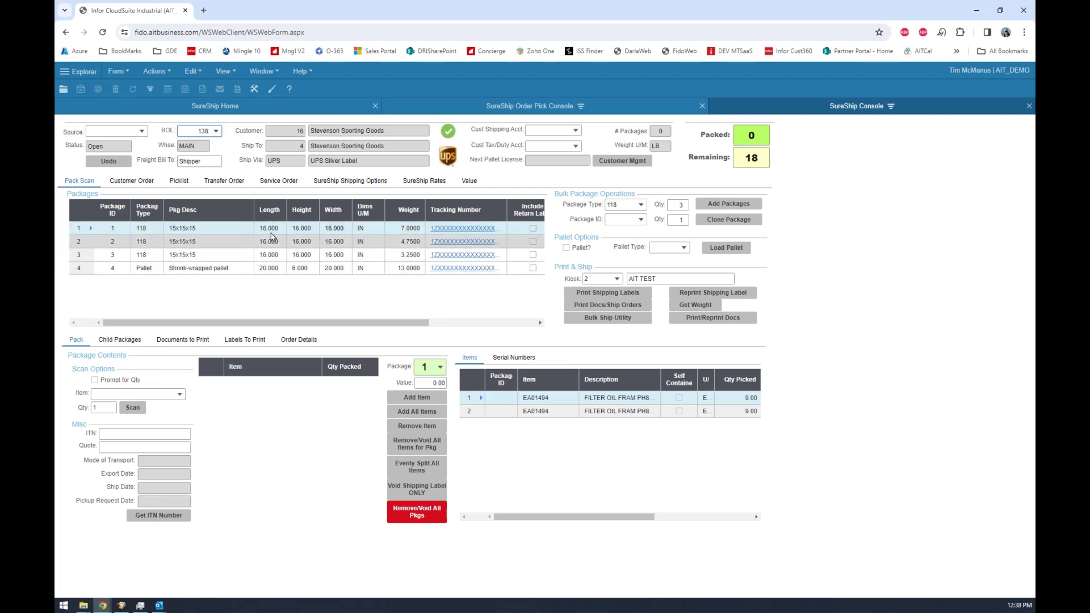
- Open the BOL master record of shipment 13,824 and display its pick lists
right_click(187, 132)
left_click(211, 138)
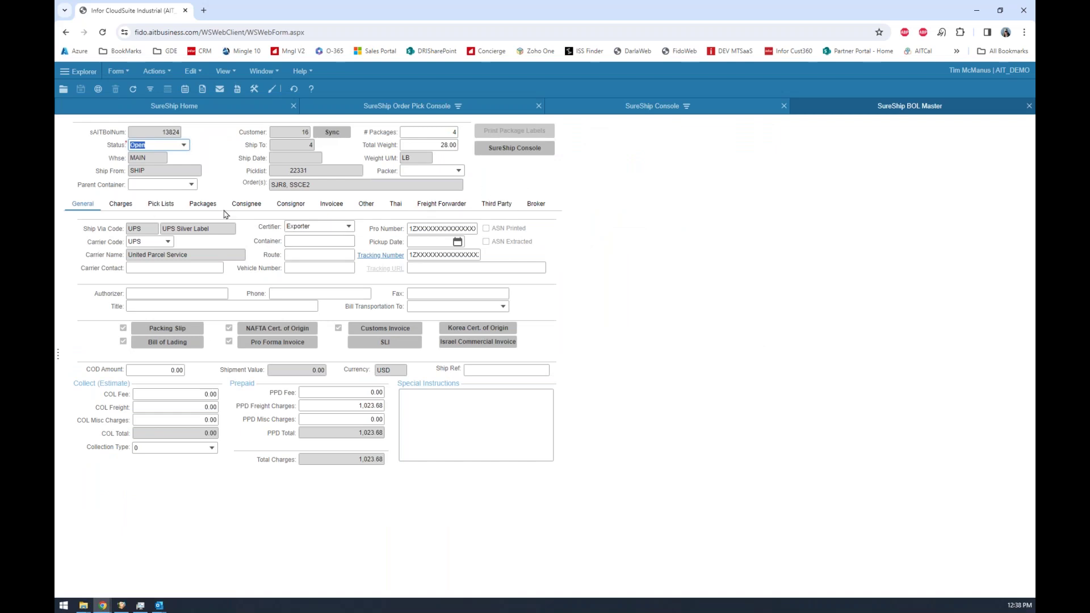
left_click(161, 205)
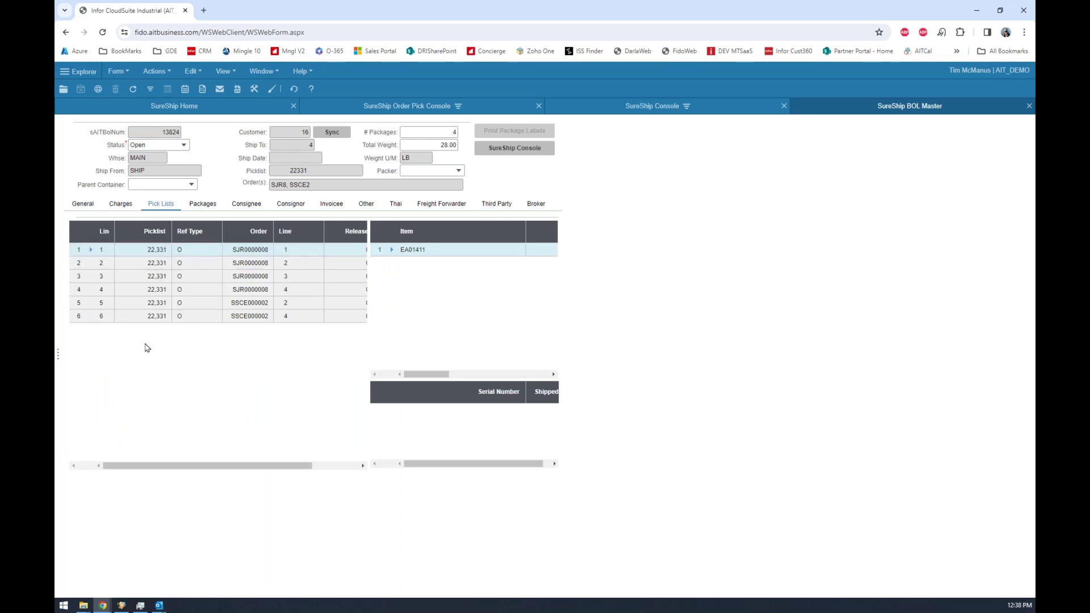
- Display the shipment's packages and expand the contents of package 1 and of the first child package on the shrink-wrapped pallet
left_click(209, 210)
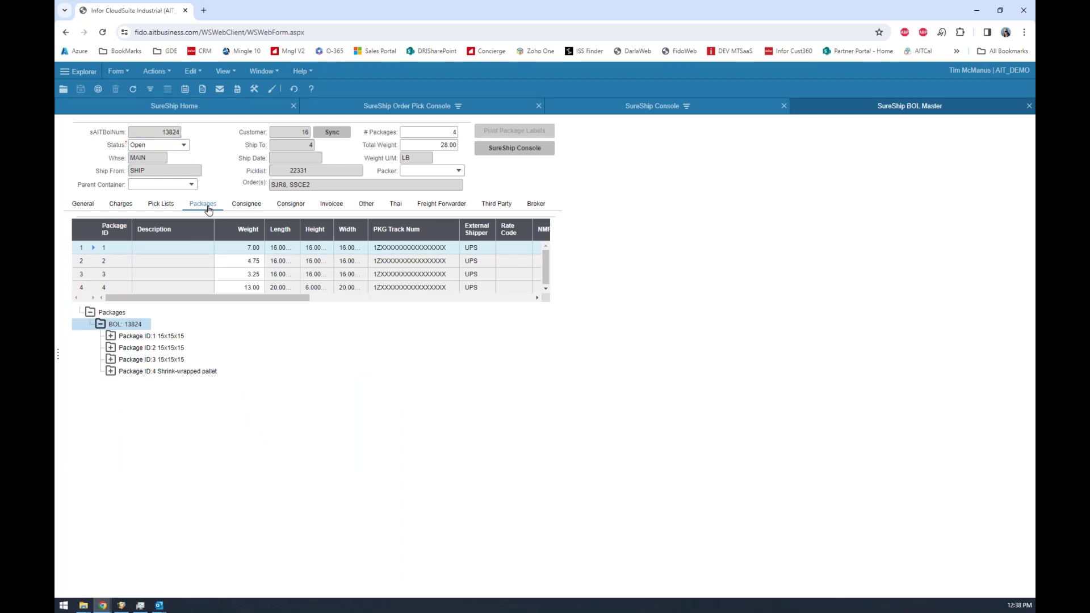
left_click(111, 336)
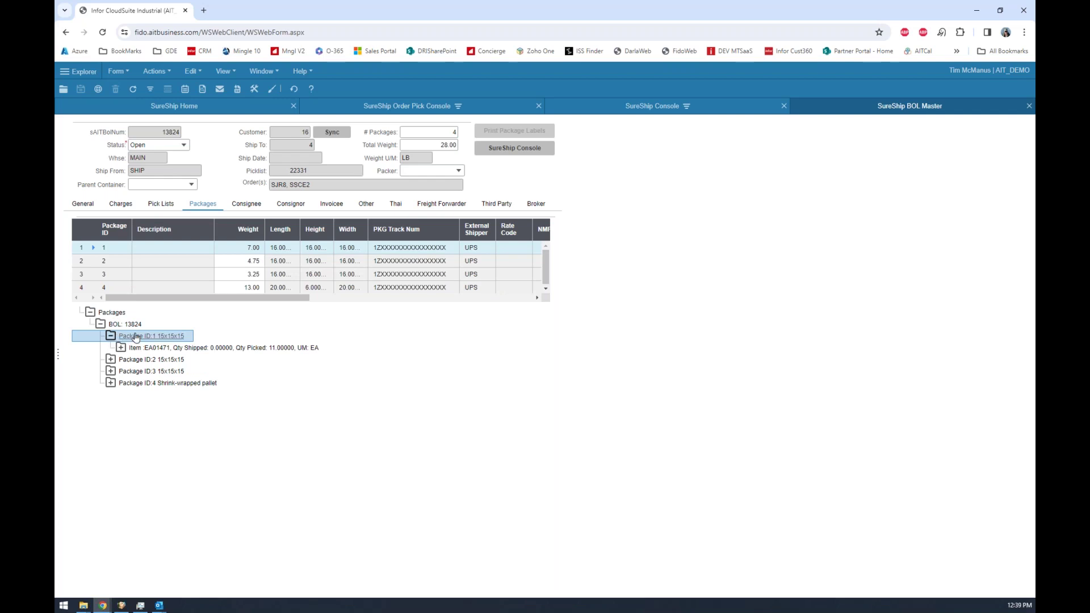
left_click(110, 383)
left_click(121, 394)
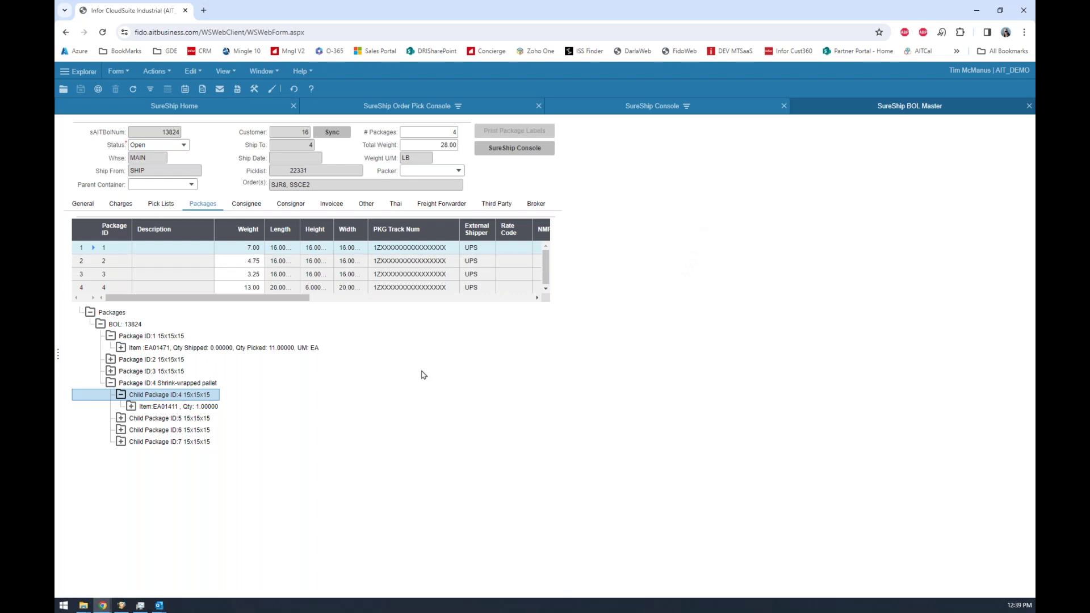
- From the shipment's charges, open the details of the first listed order at its SureShip billing settings
left_click(120, 206)
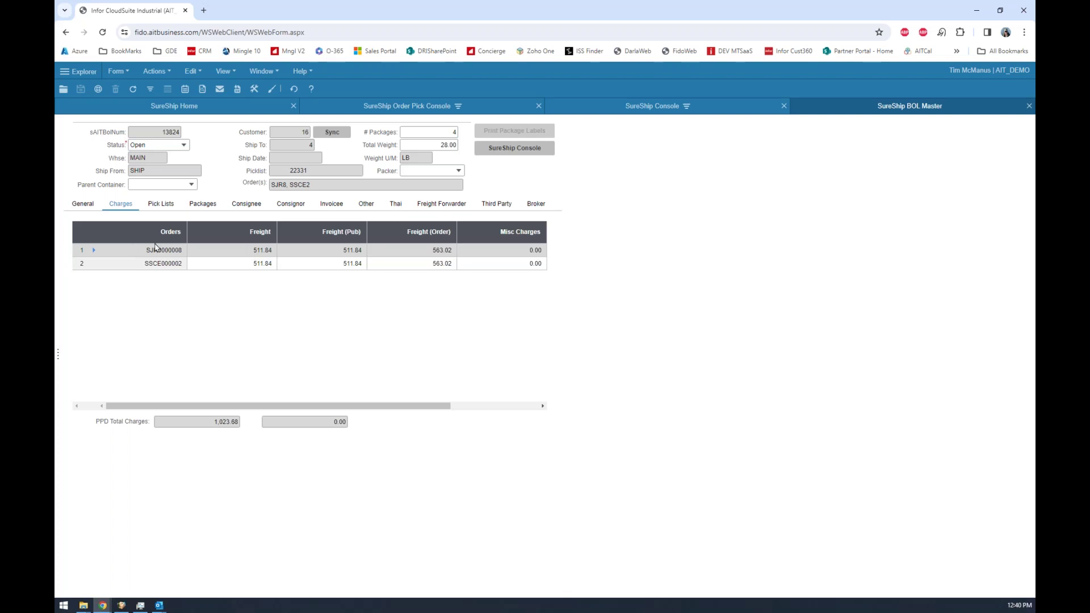
right_click(169, 255)
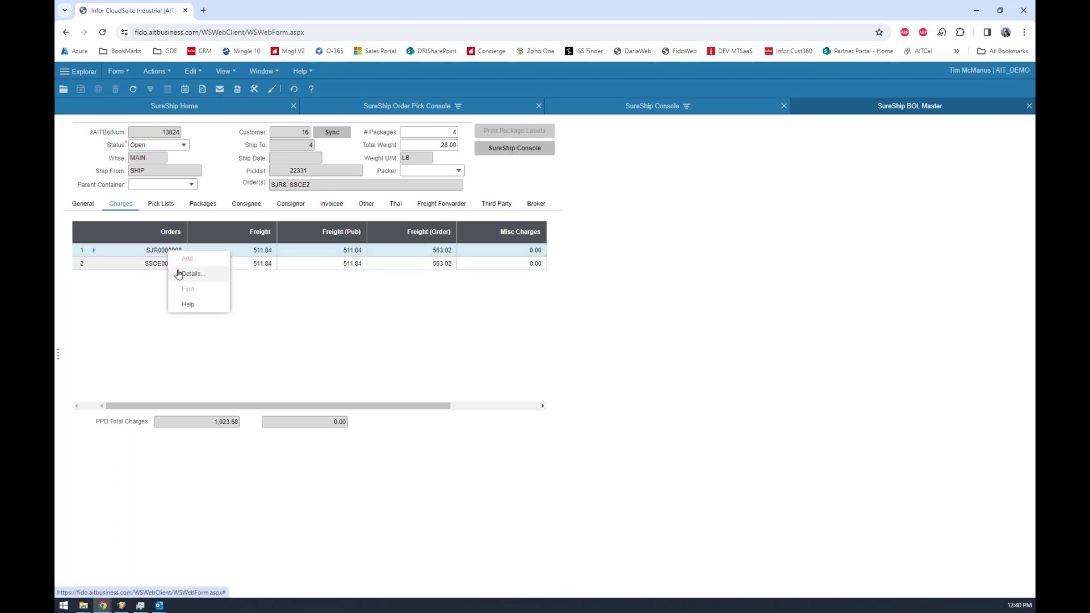
left_click(186, 276)
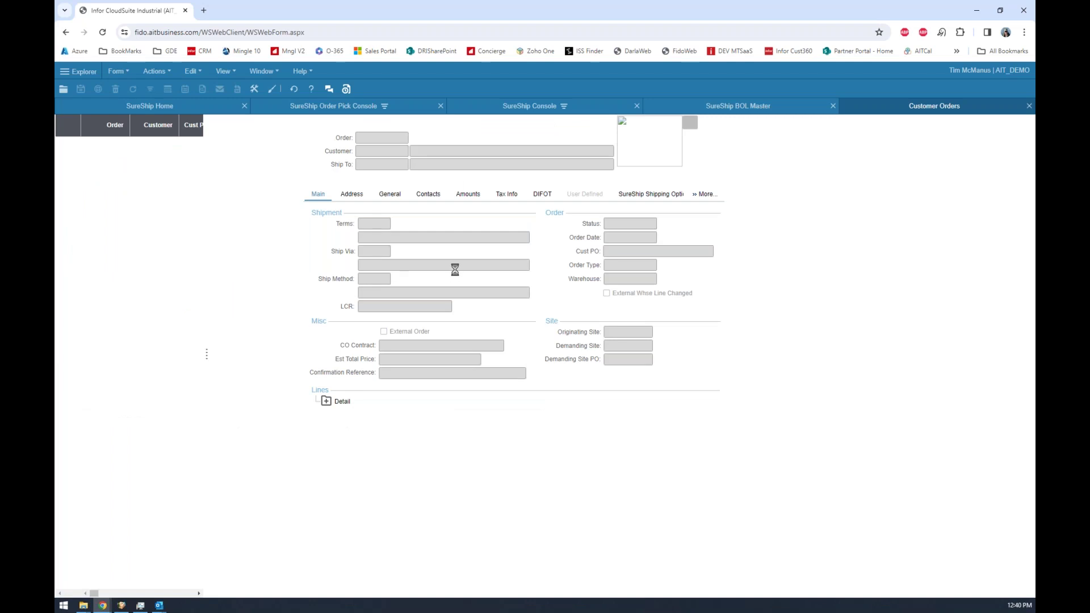
left_click(710, 195)
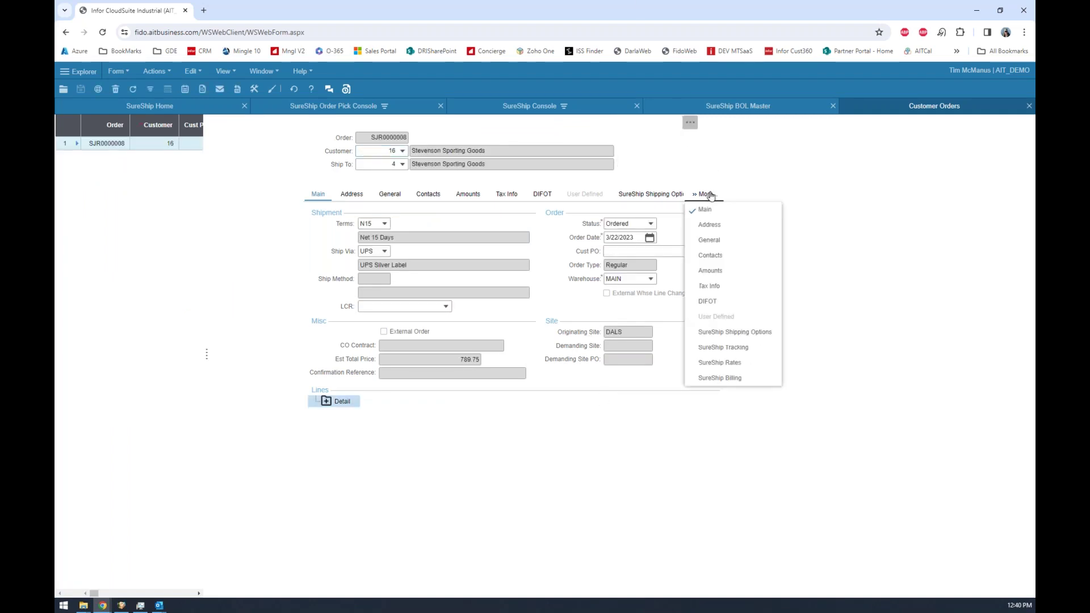
left_click(733, 378)
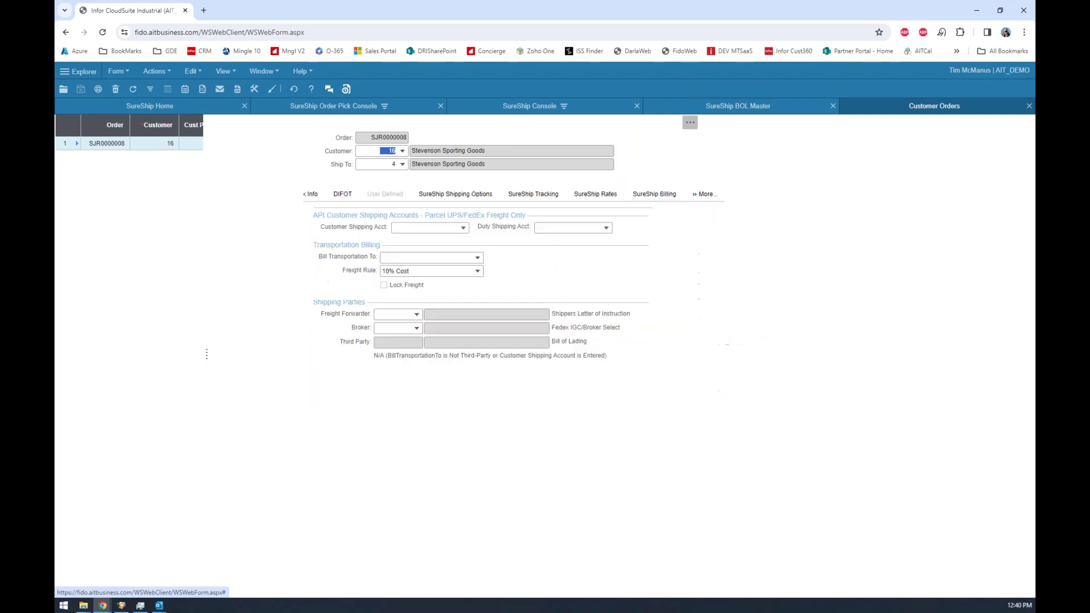
- Open the details of the order's 10% Cost freight rule
left_click(440, 271)
right_click(440, 271)
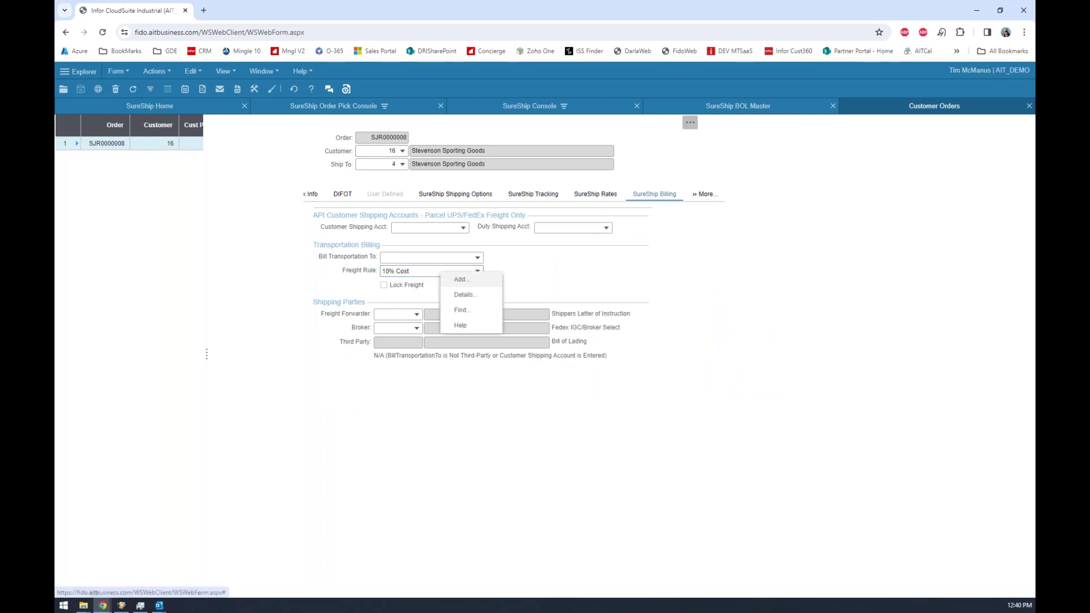
left_click(460, 295)
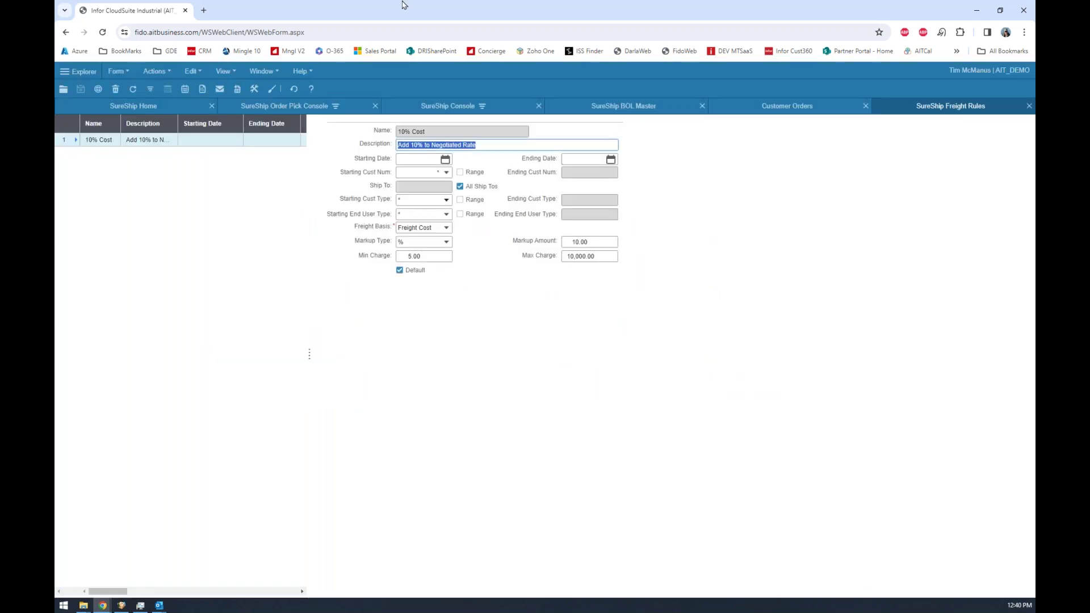
left_click(500, 146)
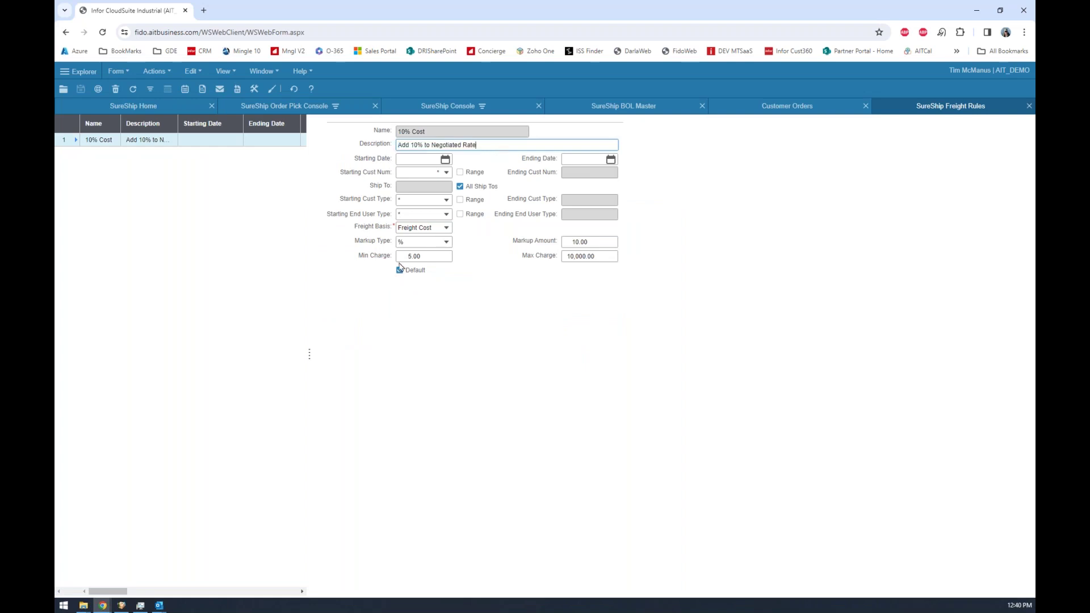
- Review the freight basis, markup type and markup amount settings of the freight rule and close its form
left_click(443, 230)
left_click(447, 227)
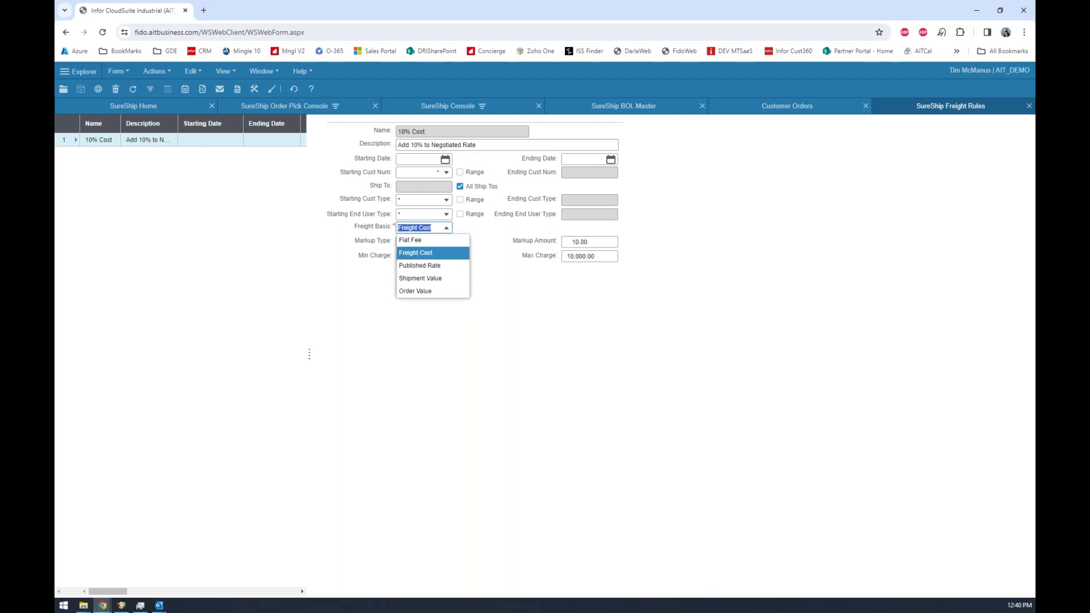
key("Escape")
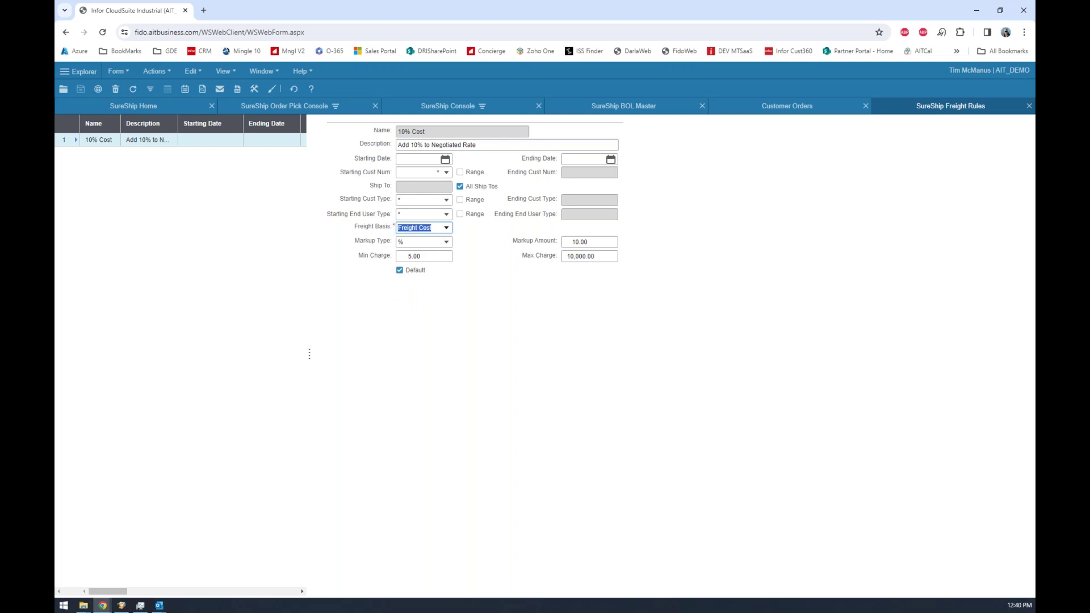
left_click(447, 242)
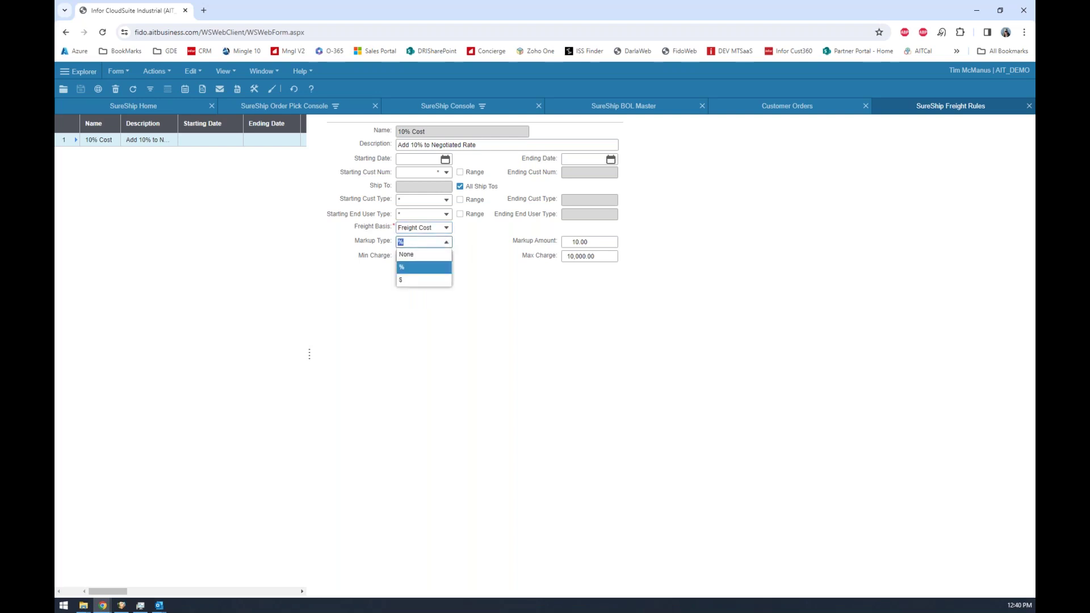
key("Escape")
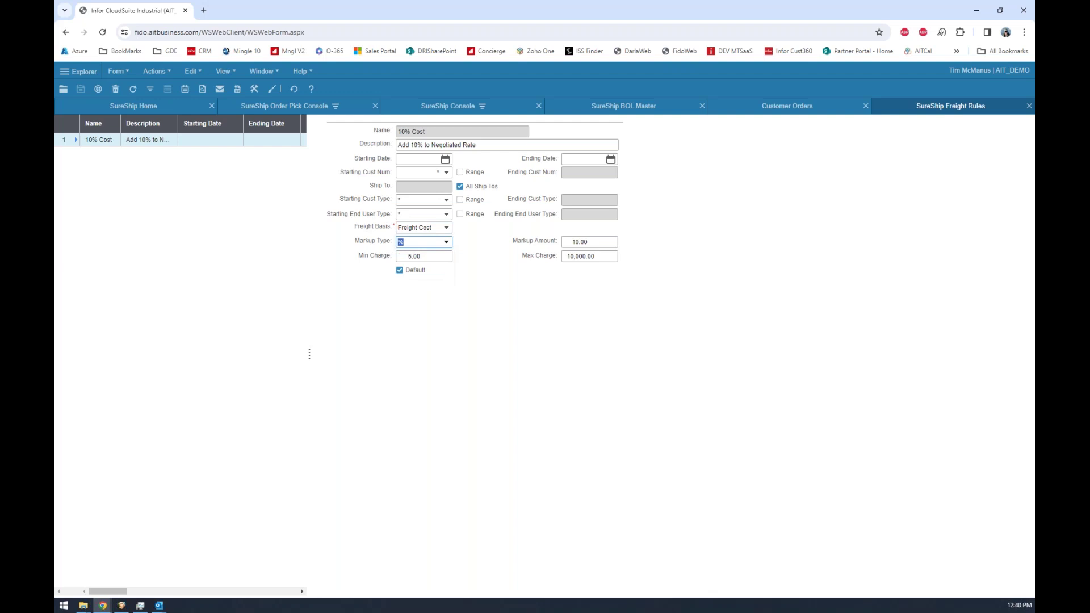
left_click(578, 242)
left_click(410, 158)
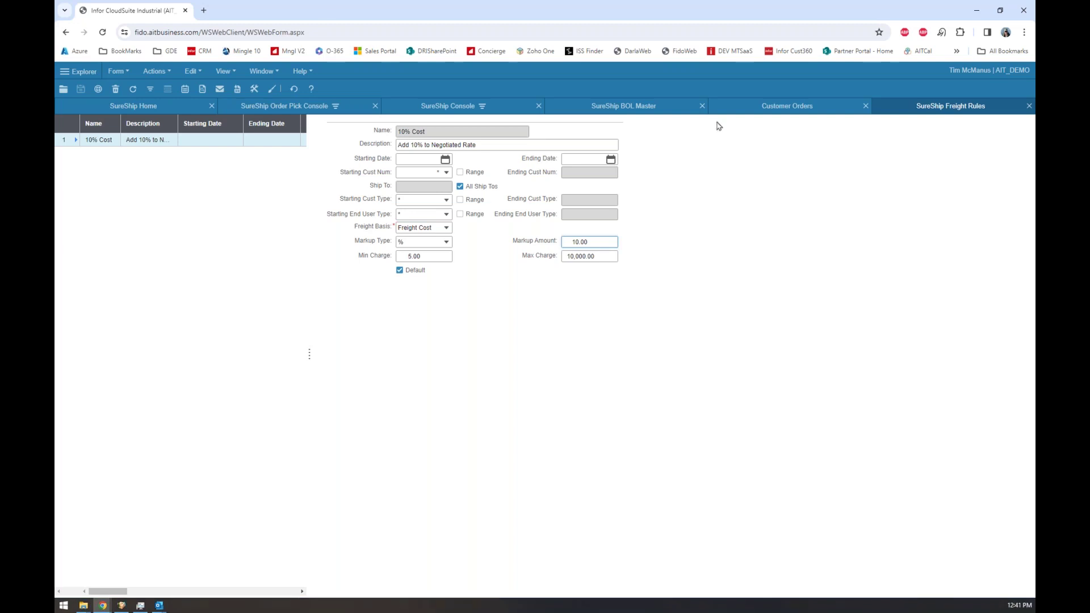
left_click(1028, 106)
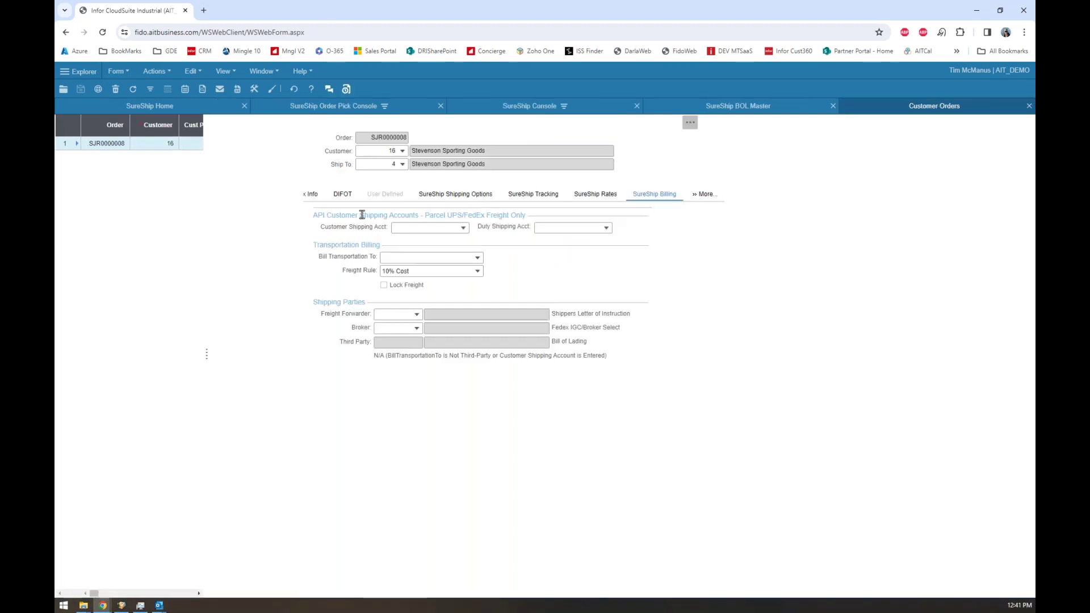
- Display the order's amounts and check the current freight field
left_click(699, 199)
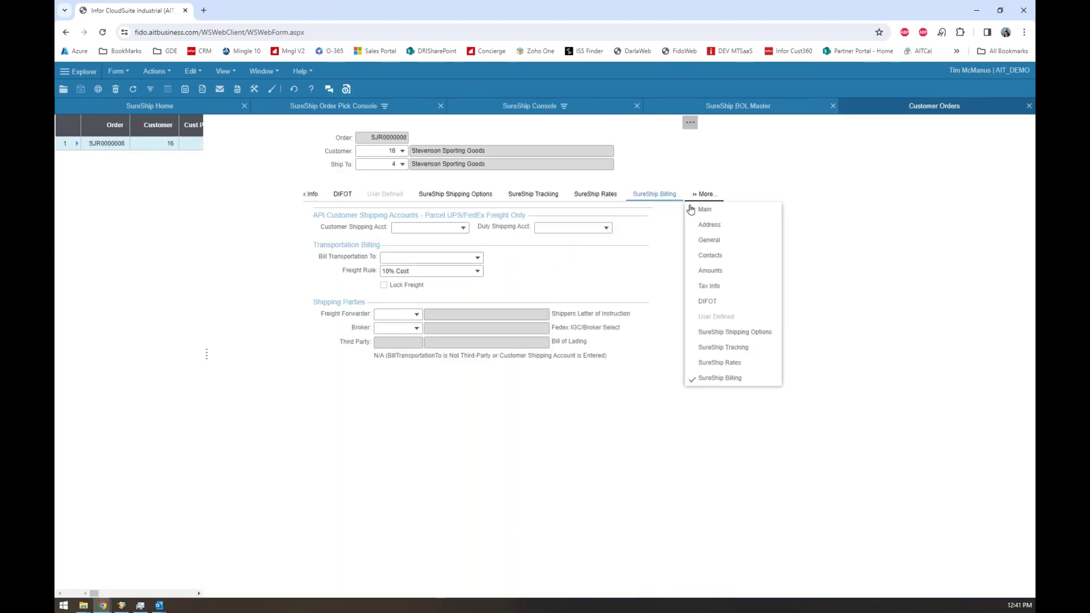
left_click(732, 271)
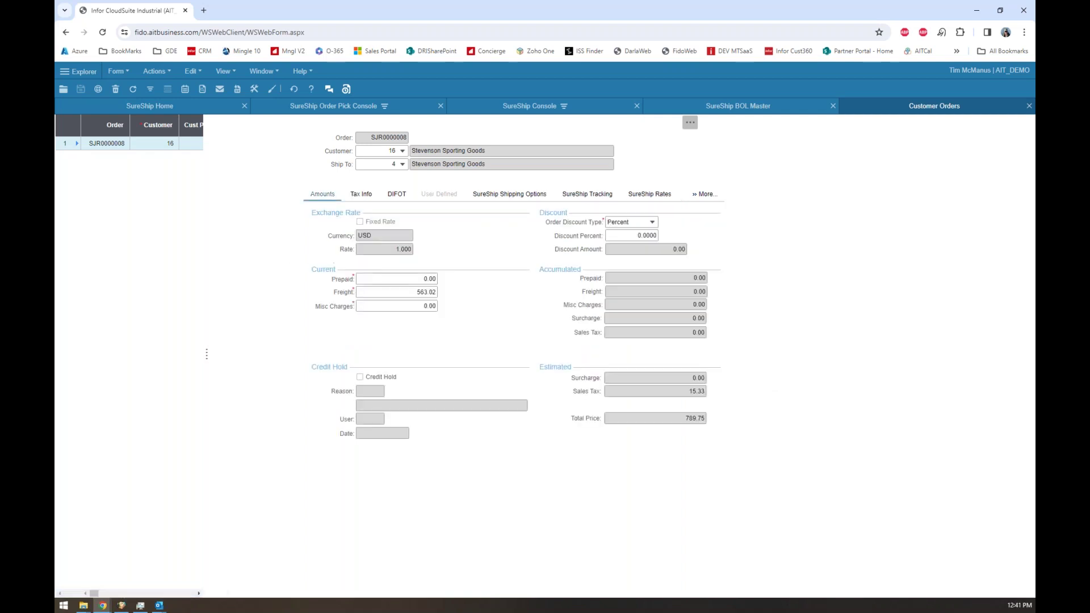
left_click(397, 292)
- Enable Lock Freight in the order's SureShip billing settings
left_click(705, 196)
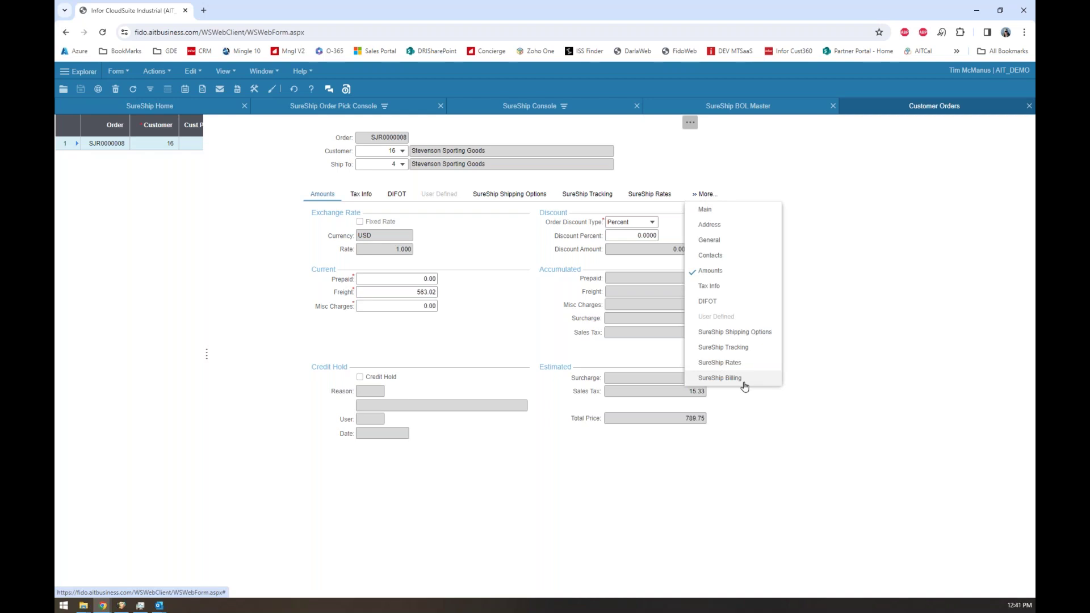
left_click(720, 378)
left_click(384, 286)
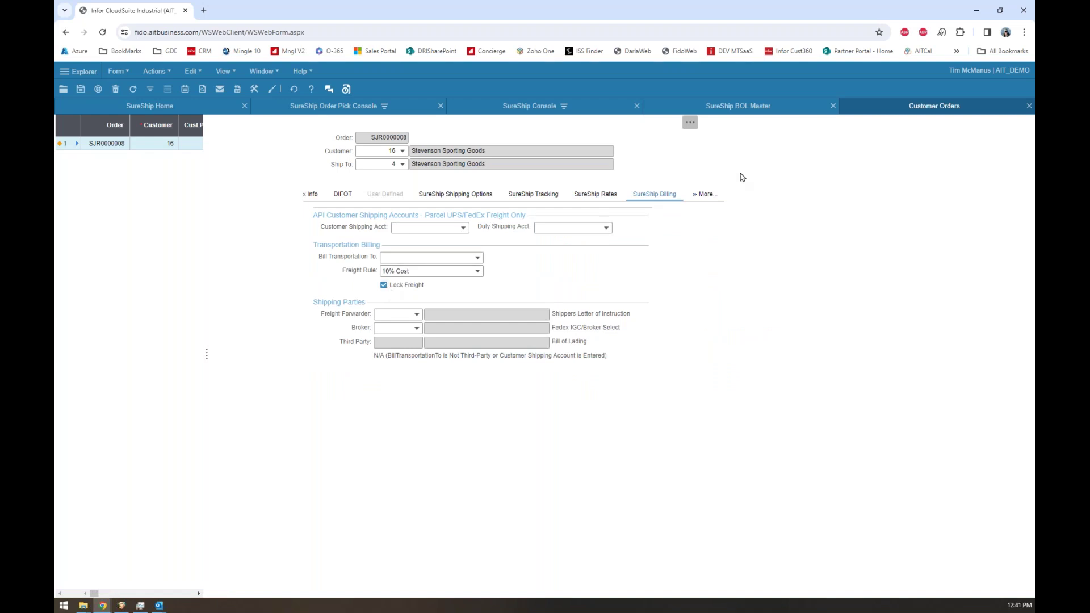
- View the order's SureShip rates, and list the available customer shipping accounts in its billing settings
left_click(594, 195)
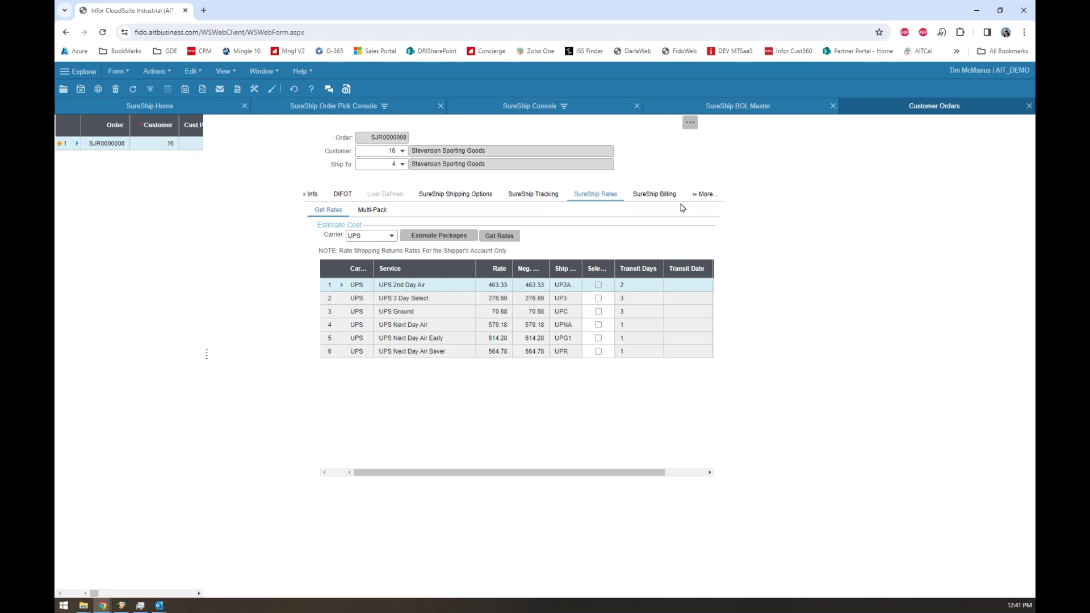
left_click(656, 194)
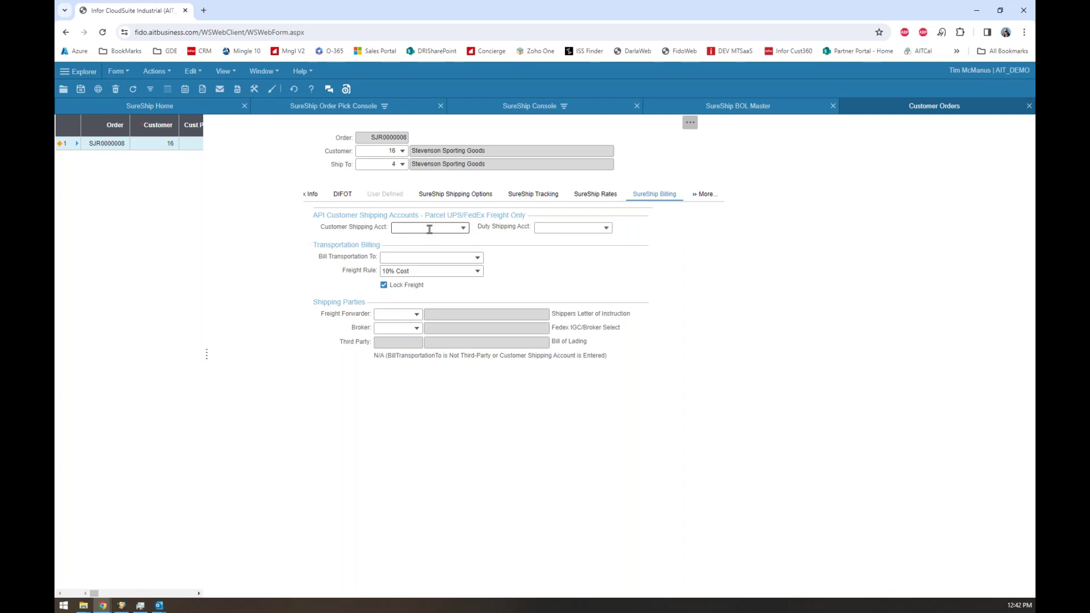
left_click(463, 229)
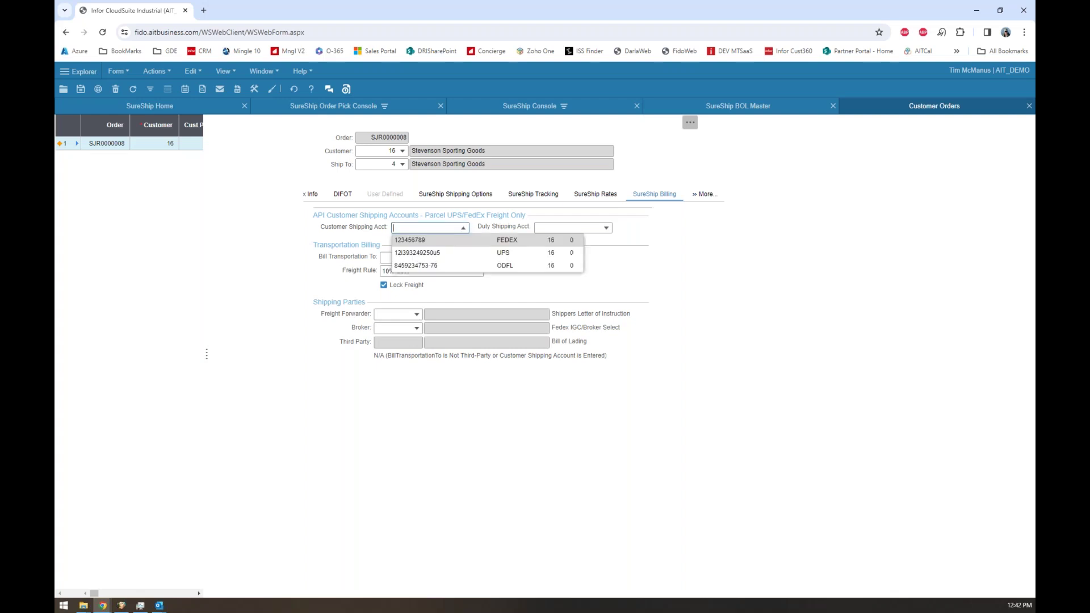
- Open the customer shipping accounts records, view the Claymore Bicycles UPS entry and close the form
right_click(449, 249)
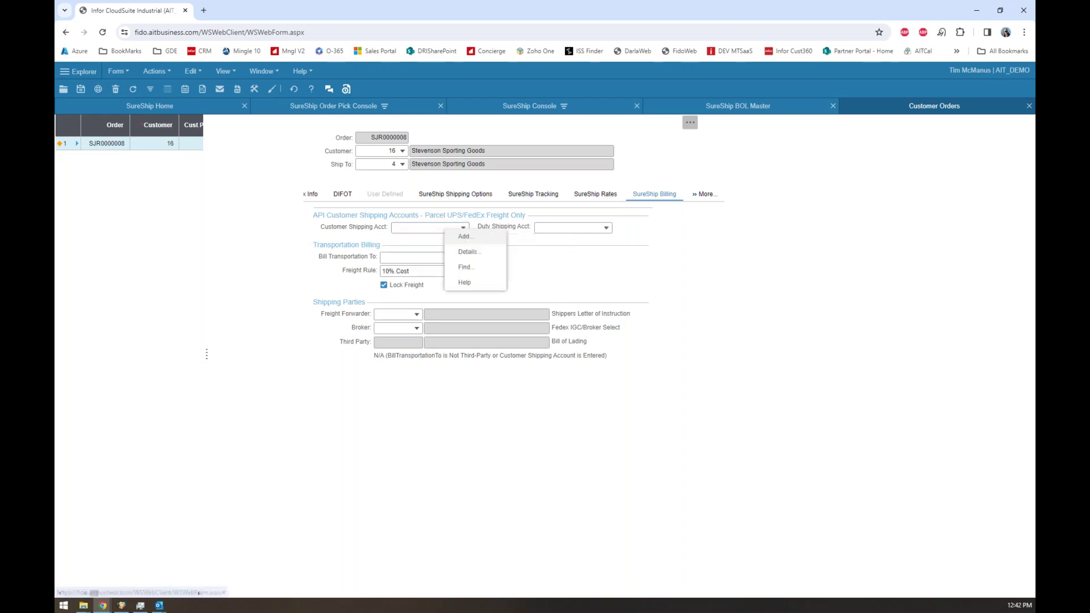
left_click(462, 251)
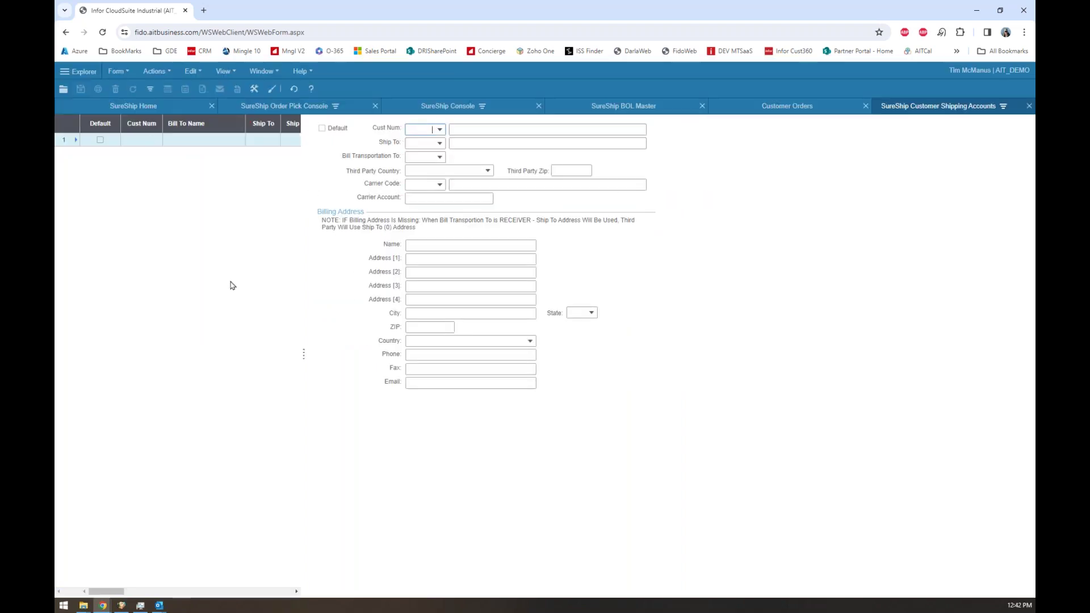
left_click(196, 141)
left_click(198, 165)
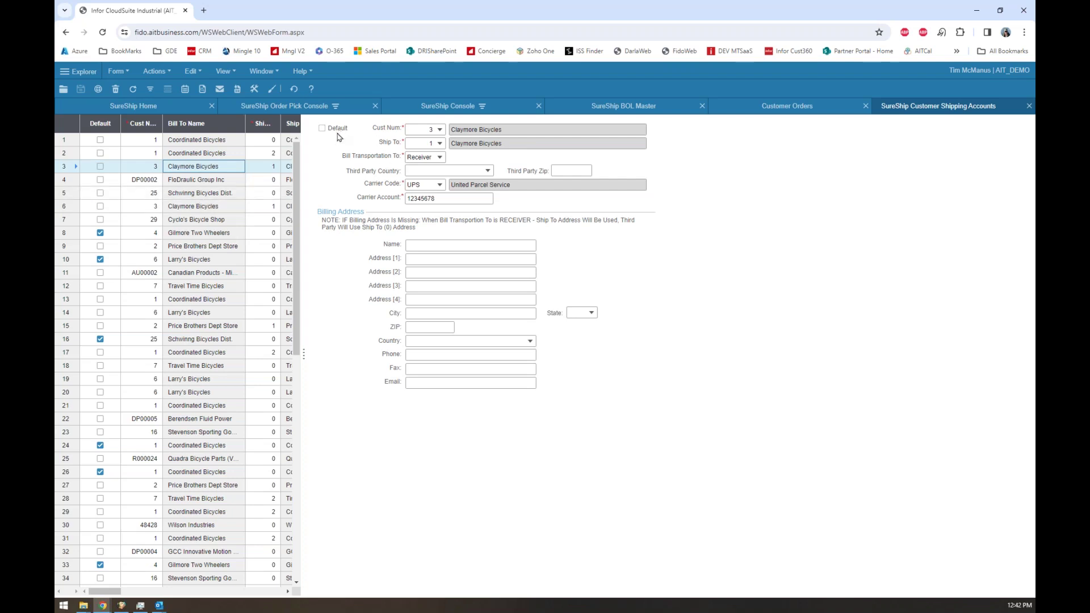
left_click(1030, 106)
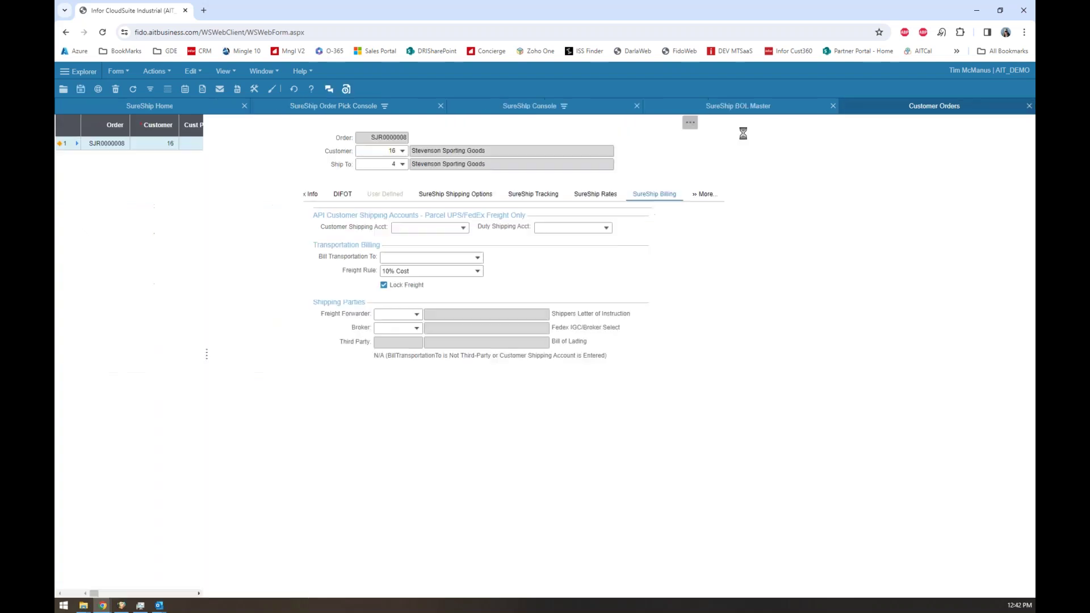
- List the accounts available for the order's customer shipping account and duty shipping account
left_click(459, 229)
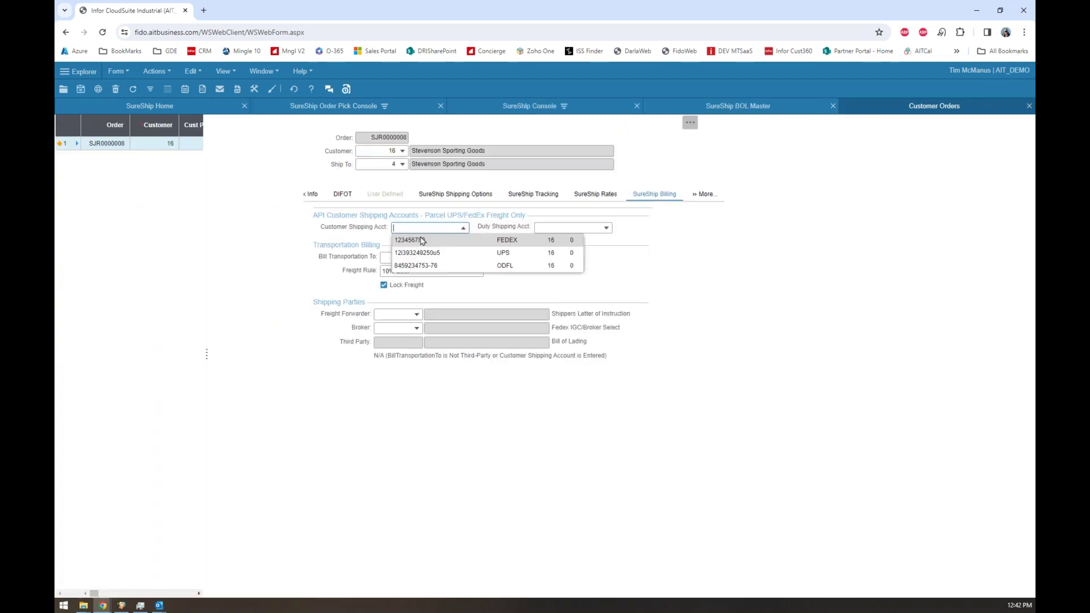
left_click(734, 273)
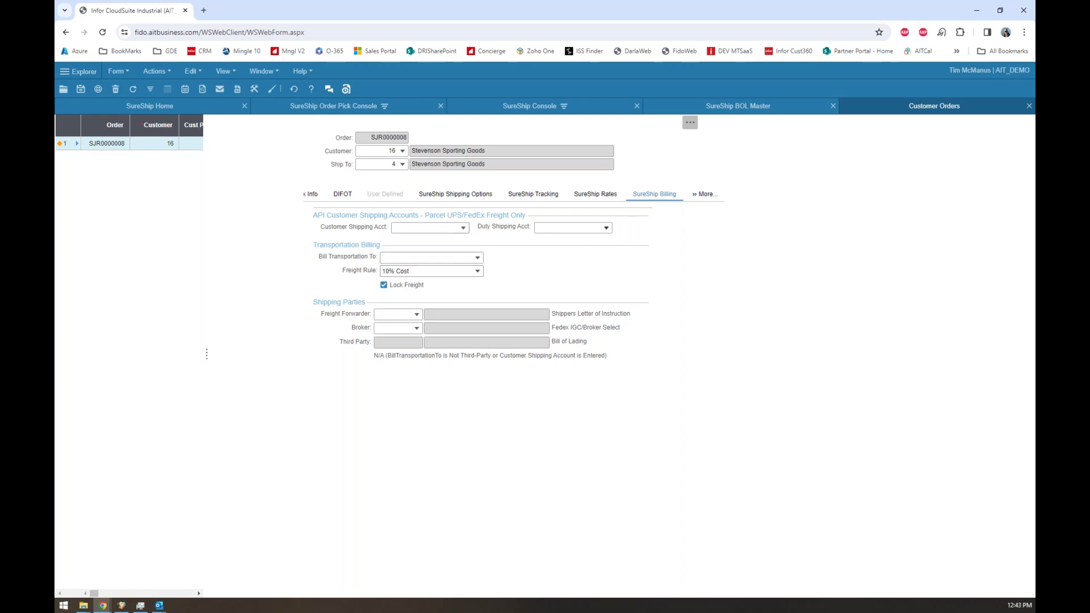
left_click(608, 232)
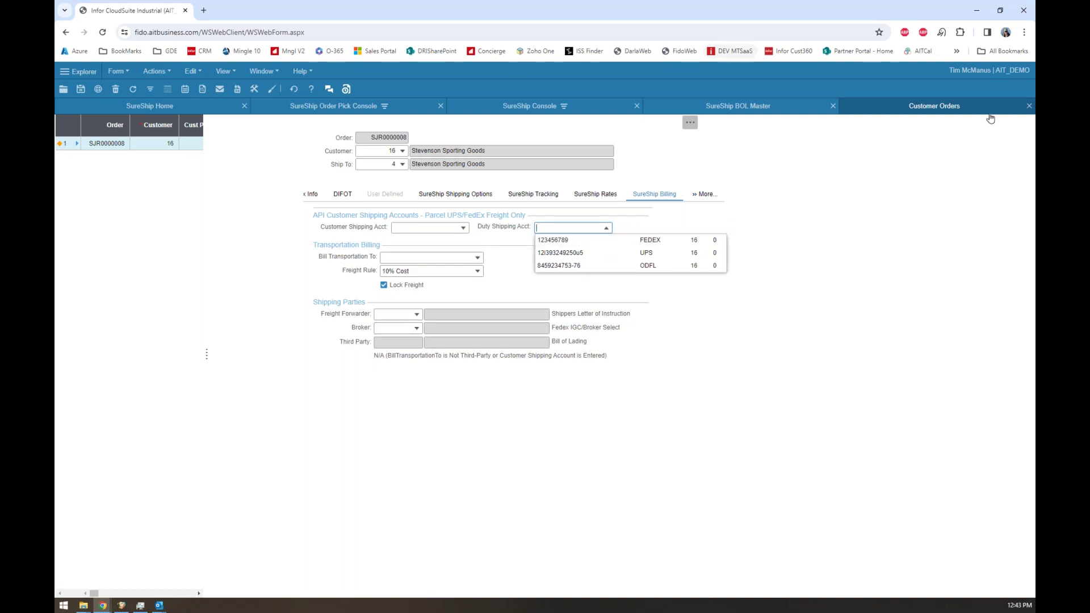
- View the order's SureShip shipping options, including its parcel service options for USPS and FedEx
left_click(698, 197)
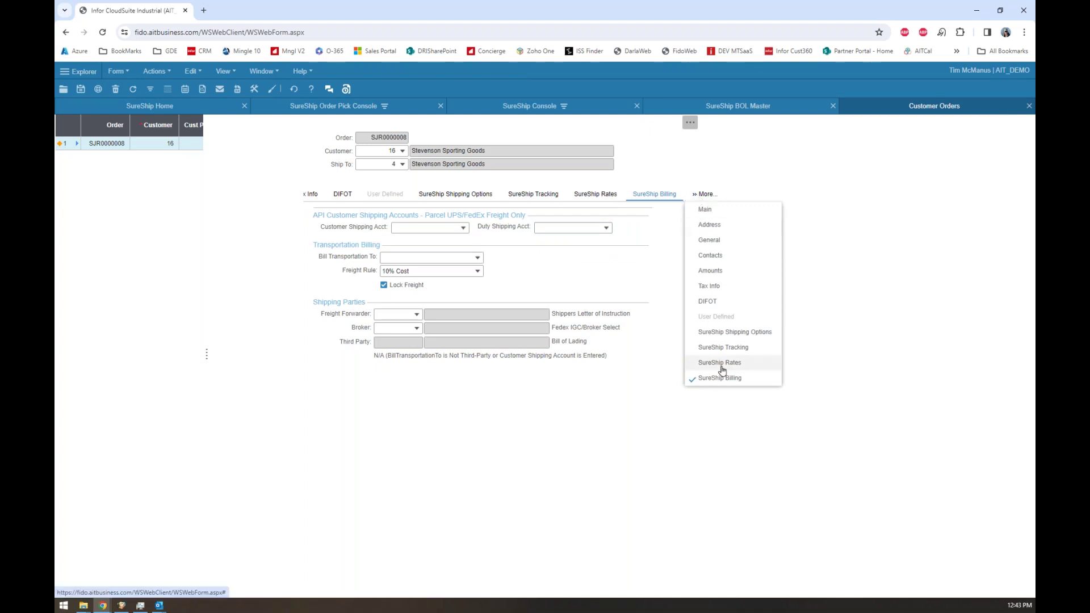
left_click(723, 337)
left_click(337, 195)
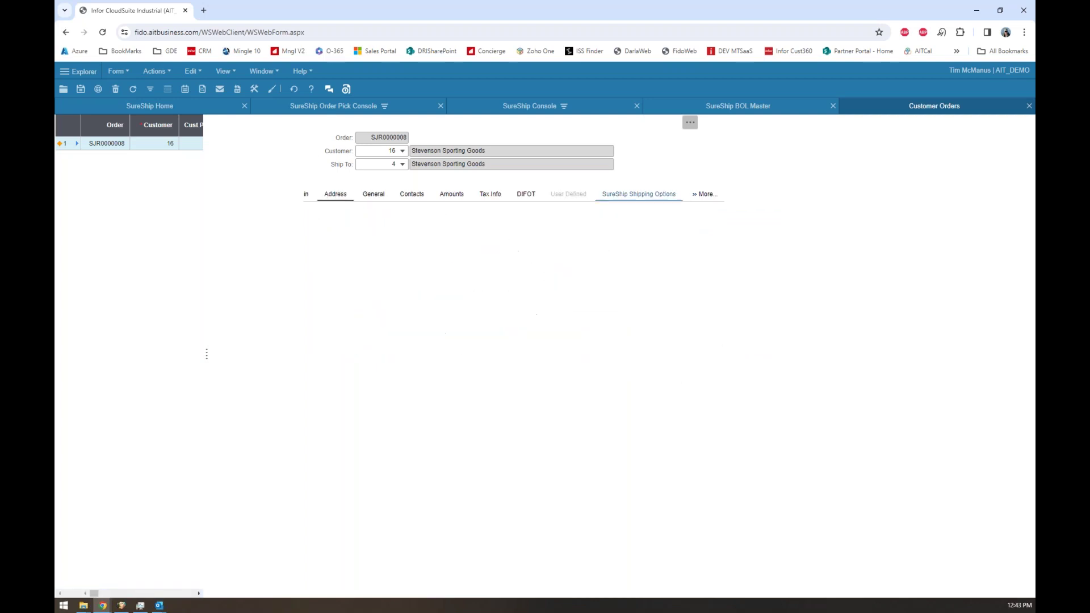
left_click(662, 194)
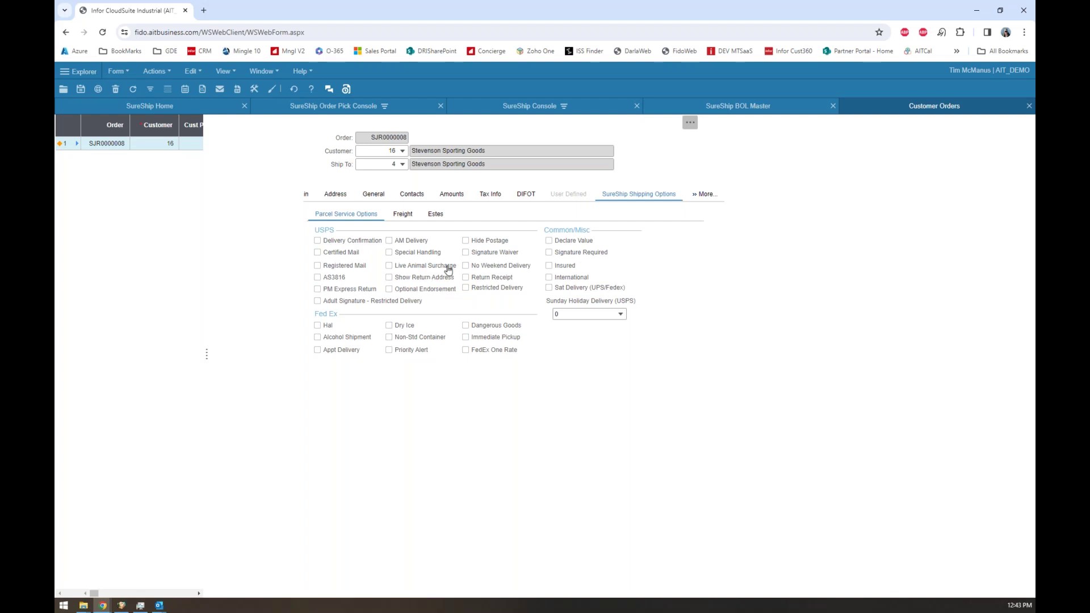
- View the order's SureShip tracking records and close the customer order form
left_click(706, 201)
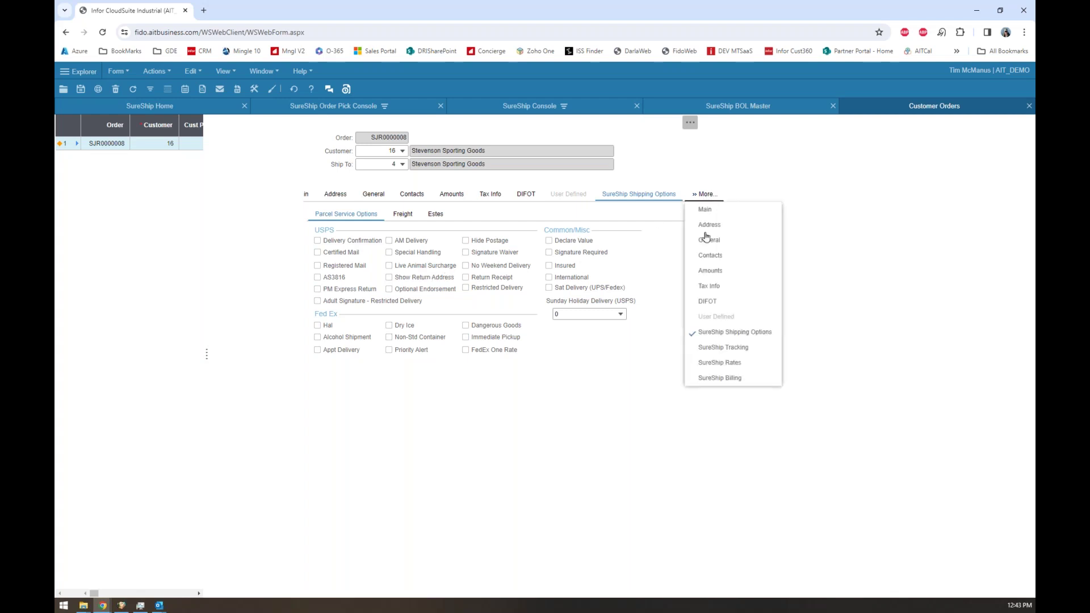
left_click(718, 348)
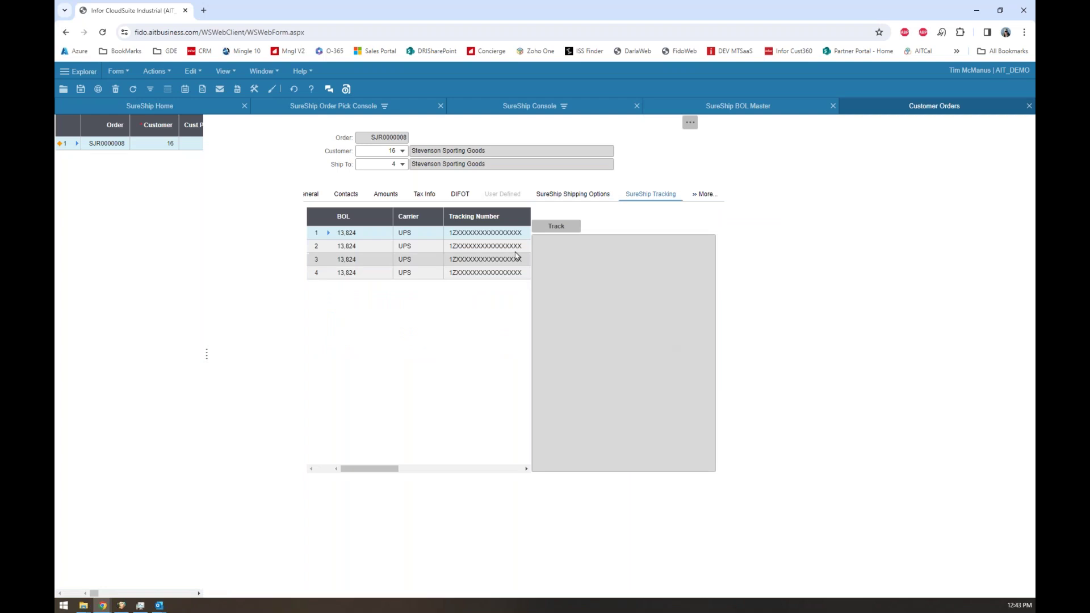
right_click(355, 235)
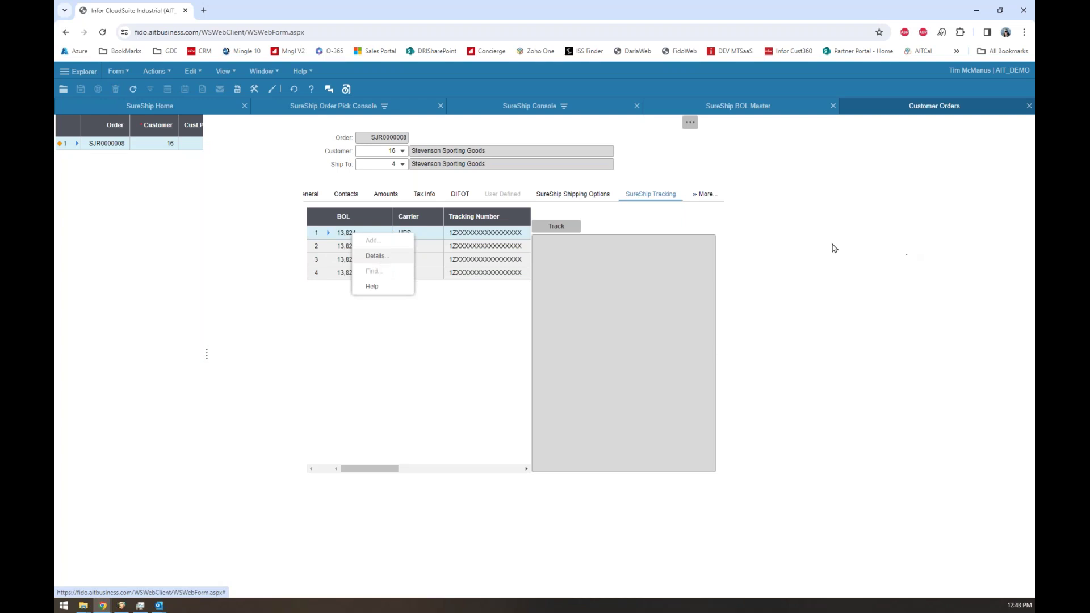
left_click(852, 220)
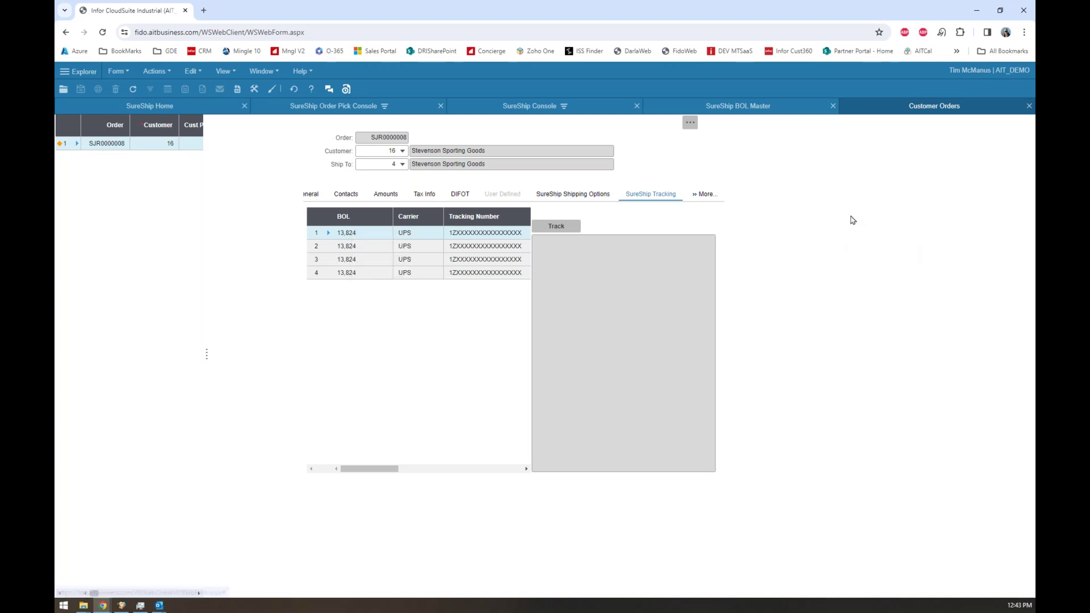
left_click(1029, 107)
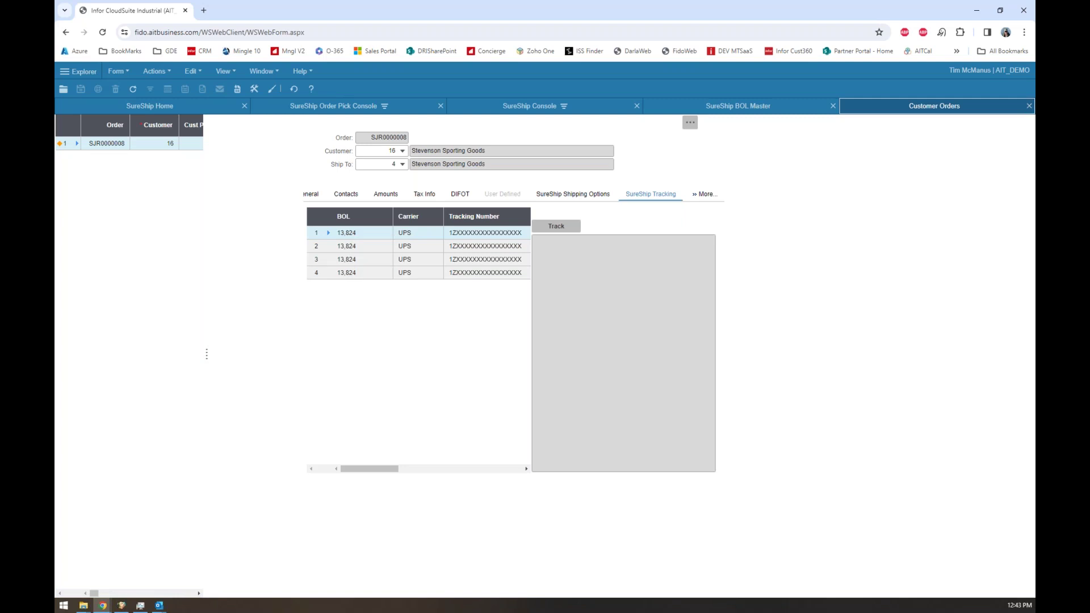
left_click(538, 380)
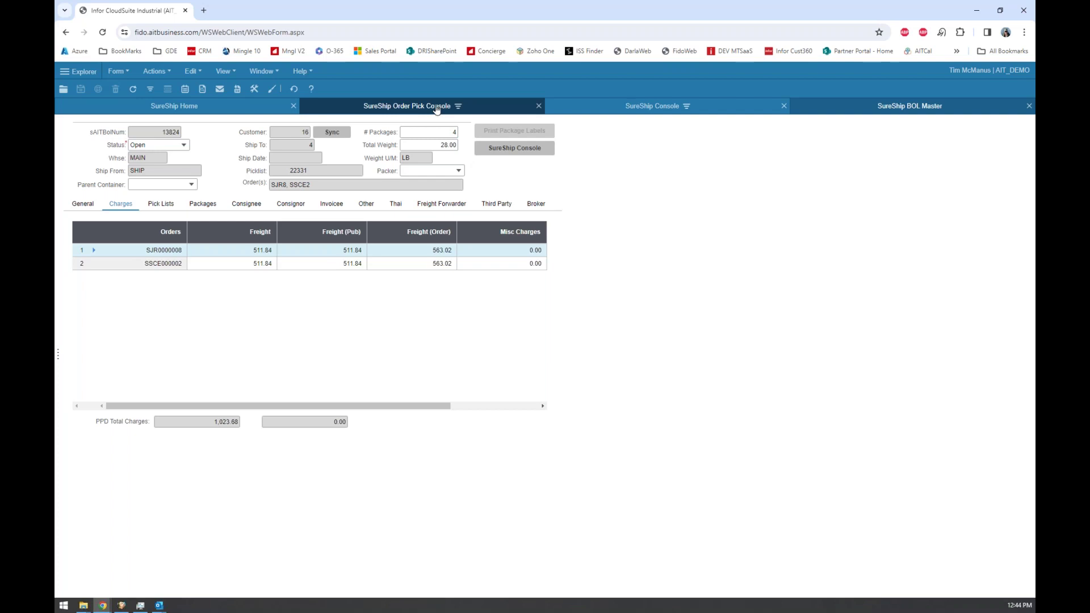
- Open SS BOL Maintenance from SureShip Home and load pick list 22,356
left_click(201, 106)
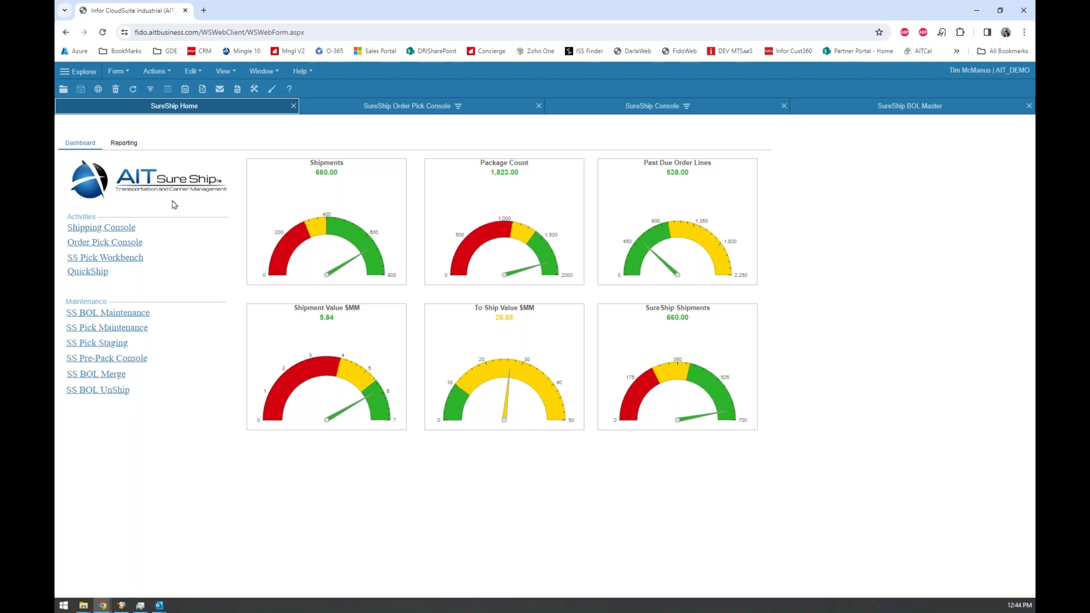
left_click(124, 313)
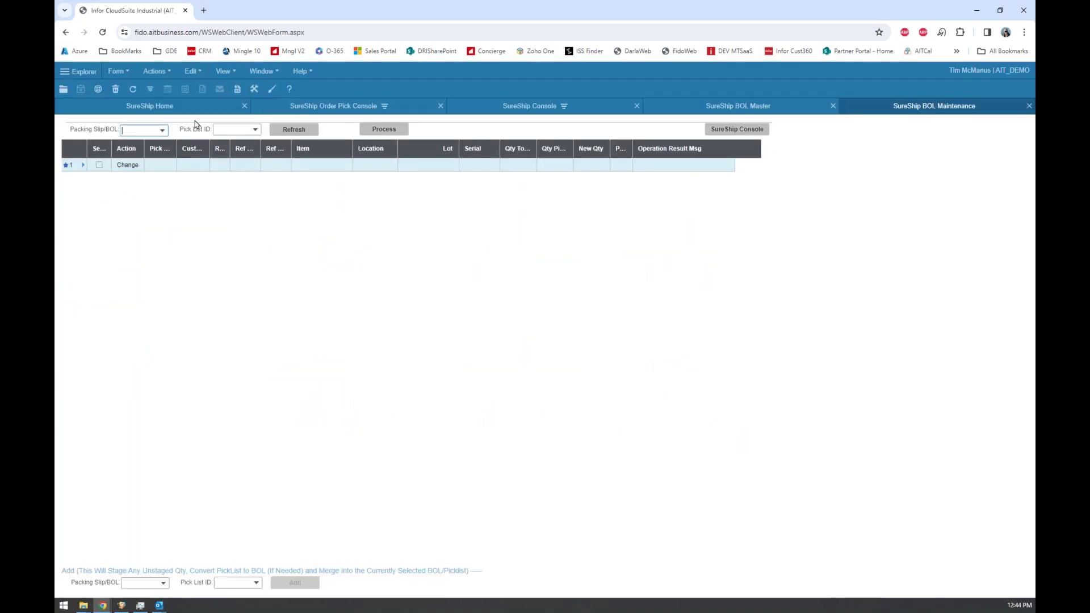
left_click(260, 135)
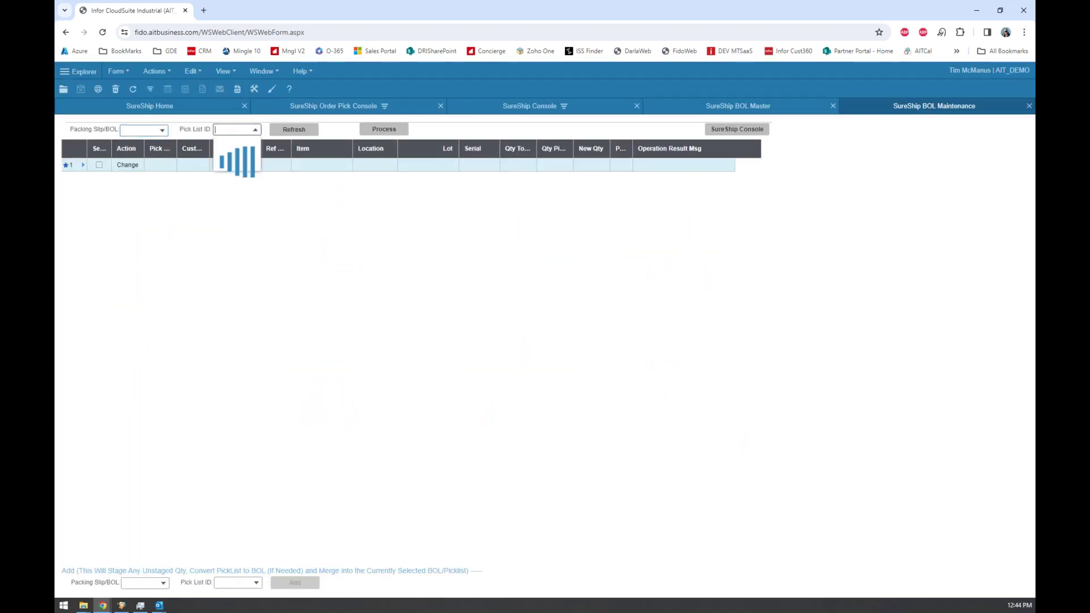
left_click(246, 146)
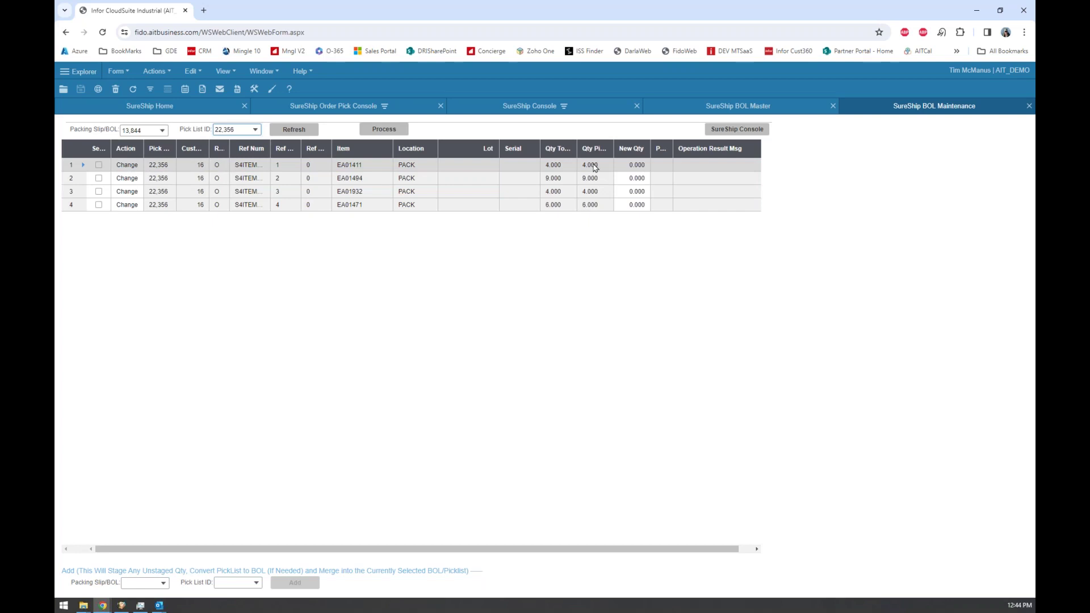
- Choose pick list 95 as the one to merge into the current BOL, and close BOL Maintenance without adding it
left_click(621, 168)
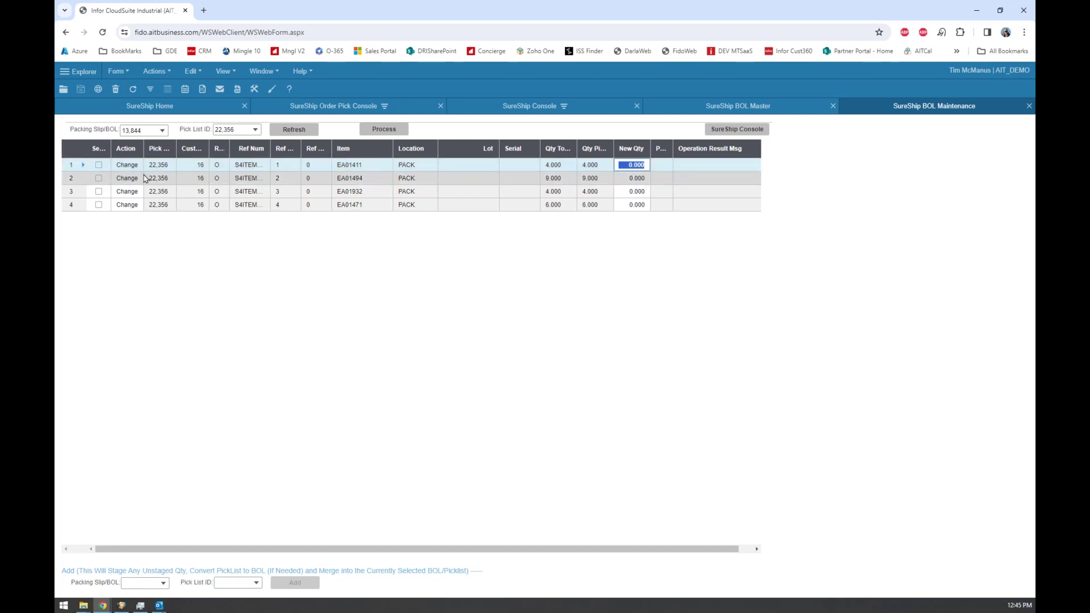
left_click(257, 583)
scroll(234, 507, "down", 20)
left_click(234, 509)
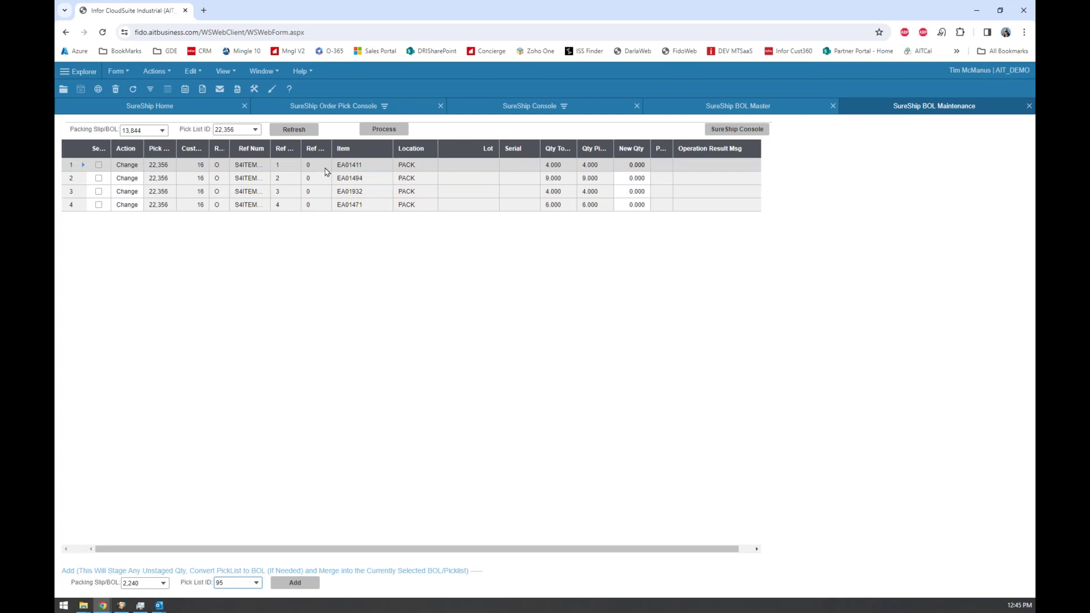
left_click(1029, 105)
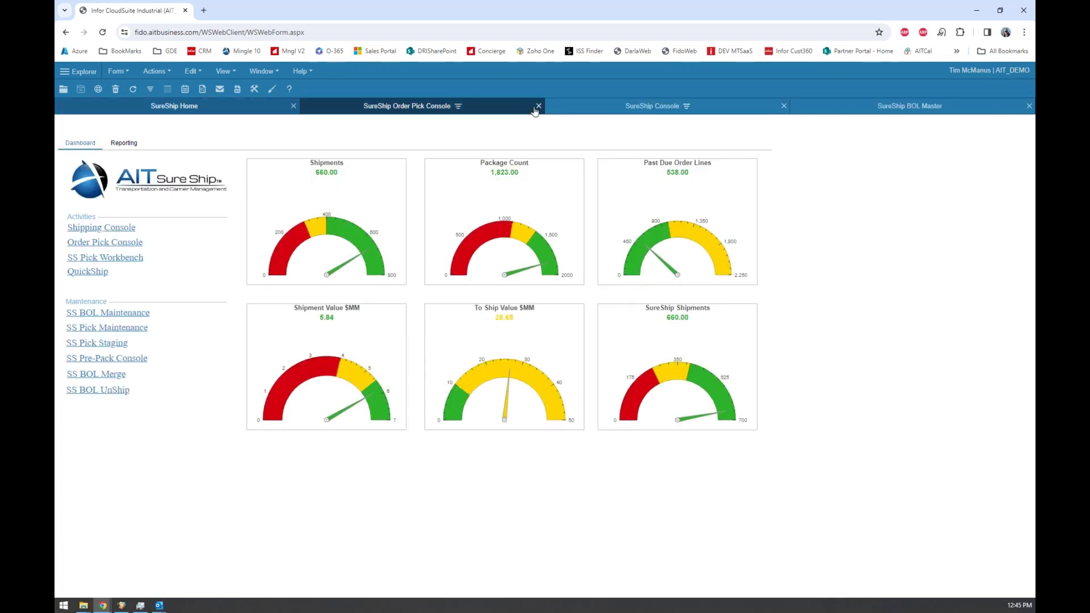
- Review the packages and printing options in the SureShip Console, and check the order list in the Order Pick Console
left_click(640, 106)
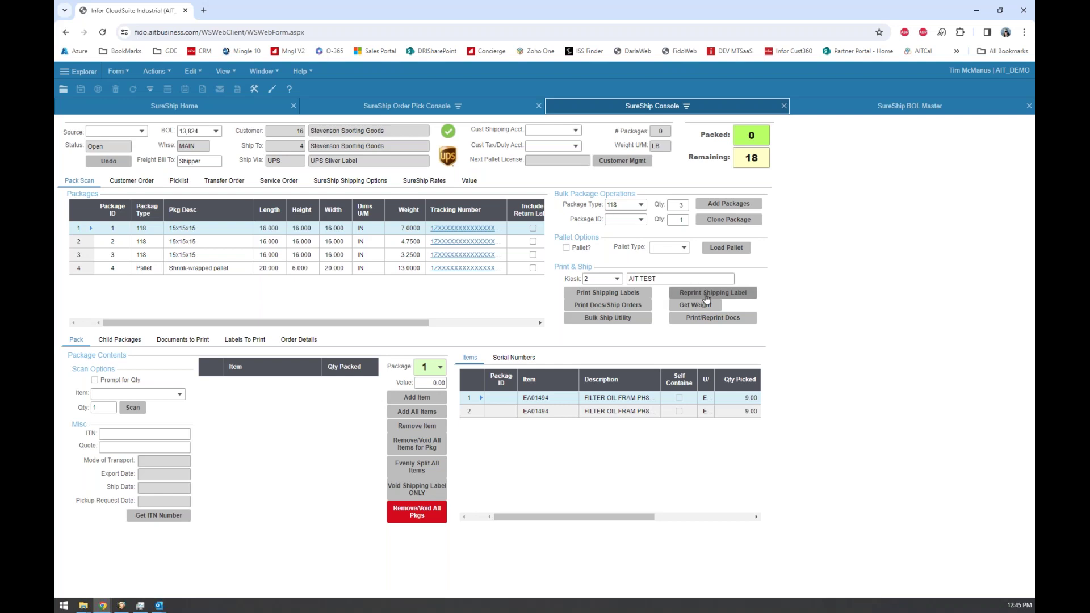
left_click(394, 226)
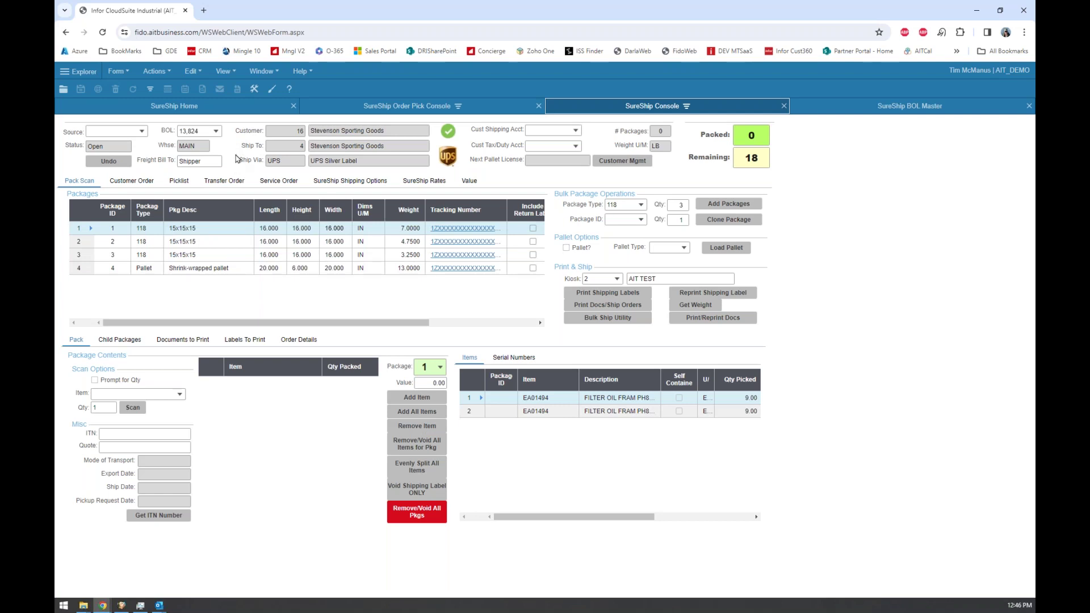
left_click(398, 108)
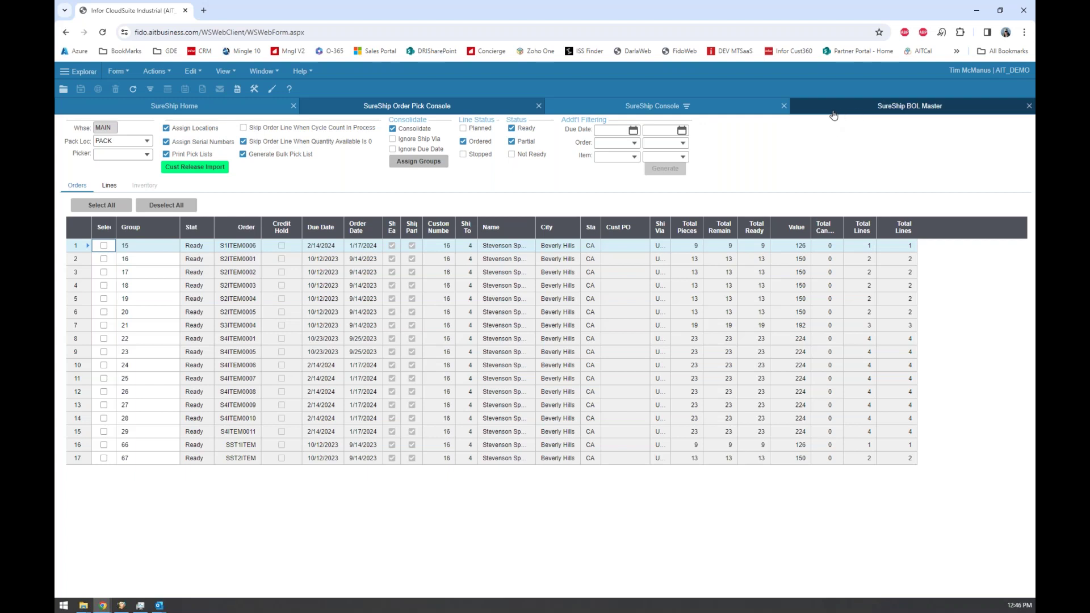
left_click(638, 110)
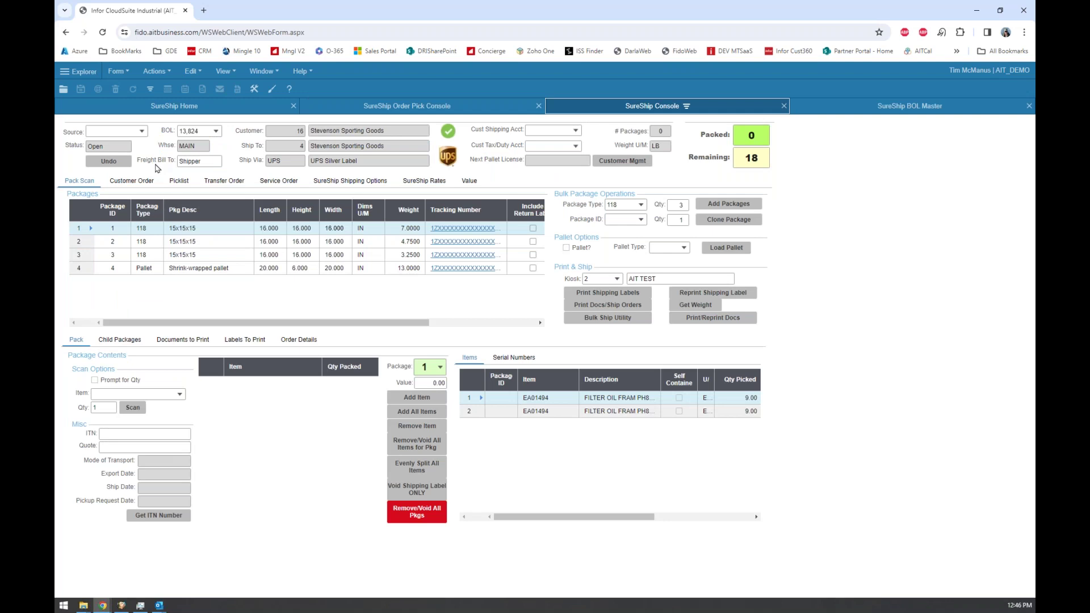
- Set the SureShip Console source to QuickShip and list the available source types
left_click(142, 134)
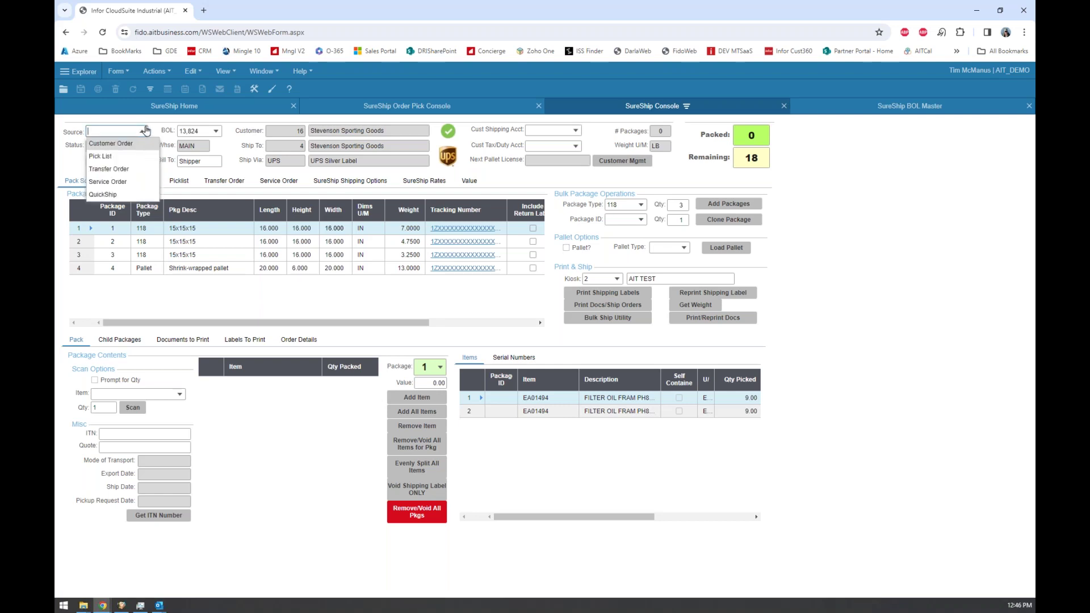
left_click(114, 195)
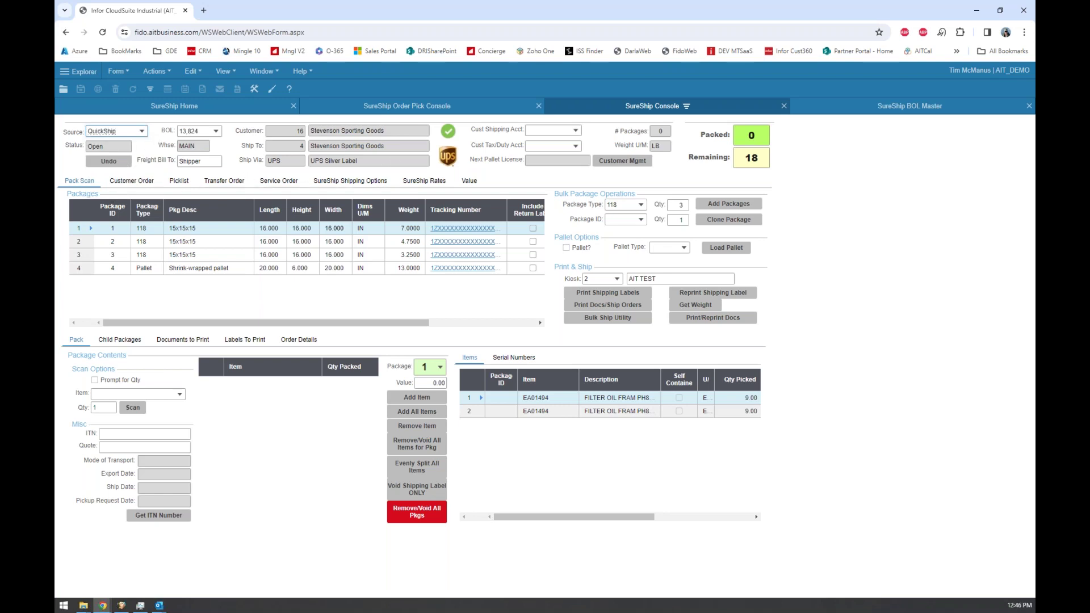
left_click(142, 132)
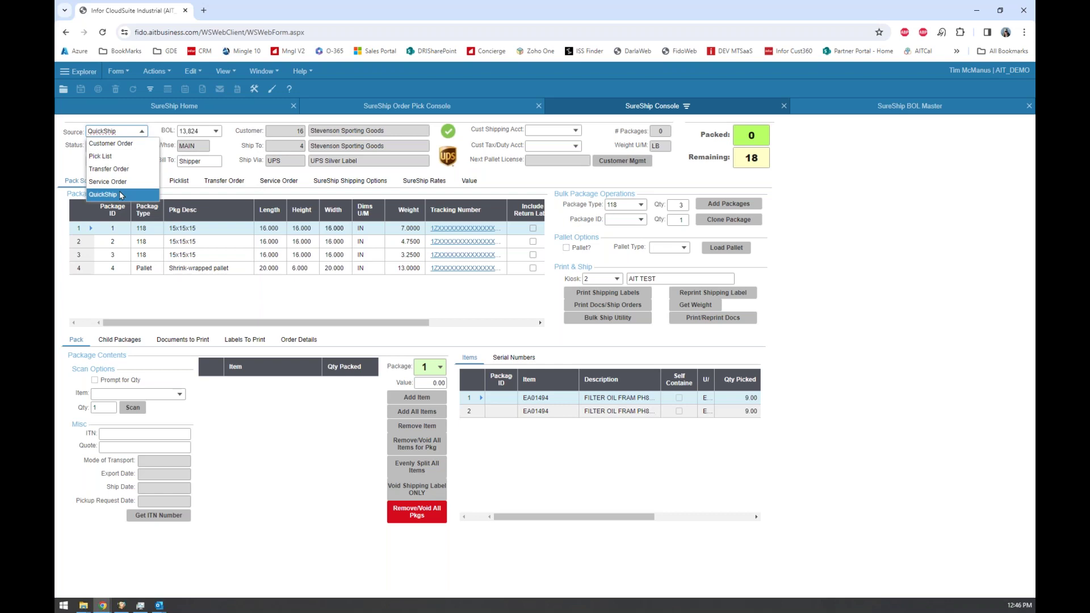
- Open QuickShip from SureShip Home, start a new shipment record, and go to the name in its To Address details
left_click(205, 110)
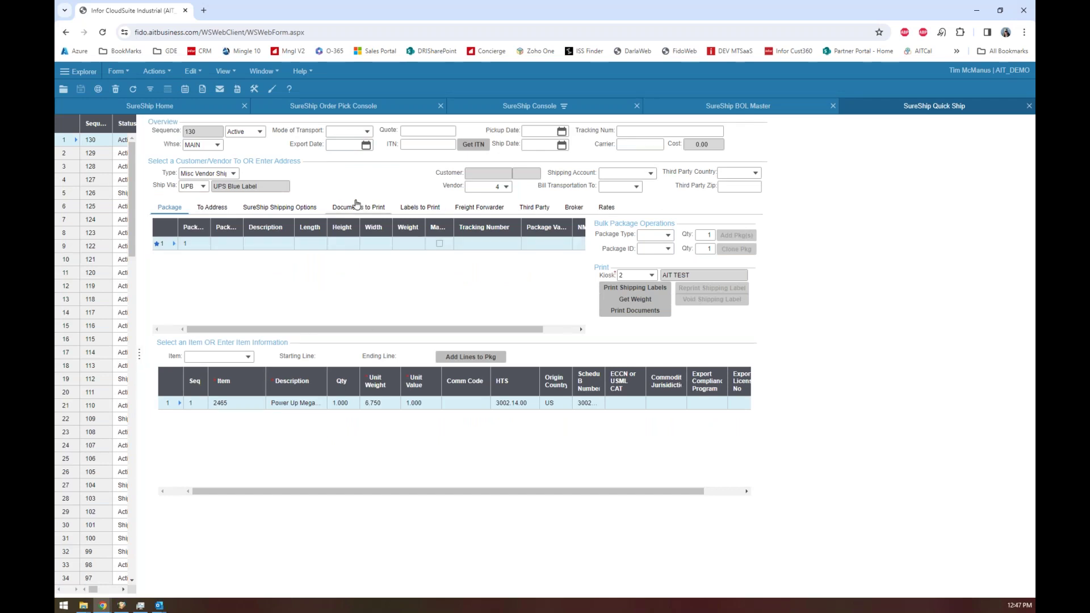
left_click(114, 89)
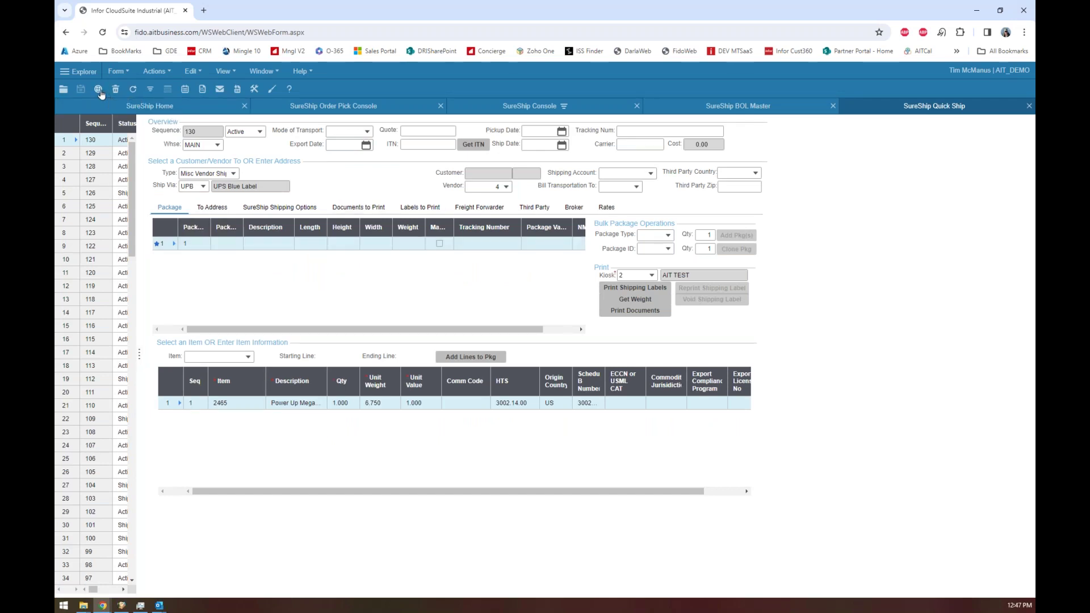
left_click(216, 207)
left_click(233, 262)
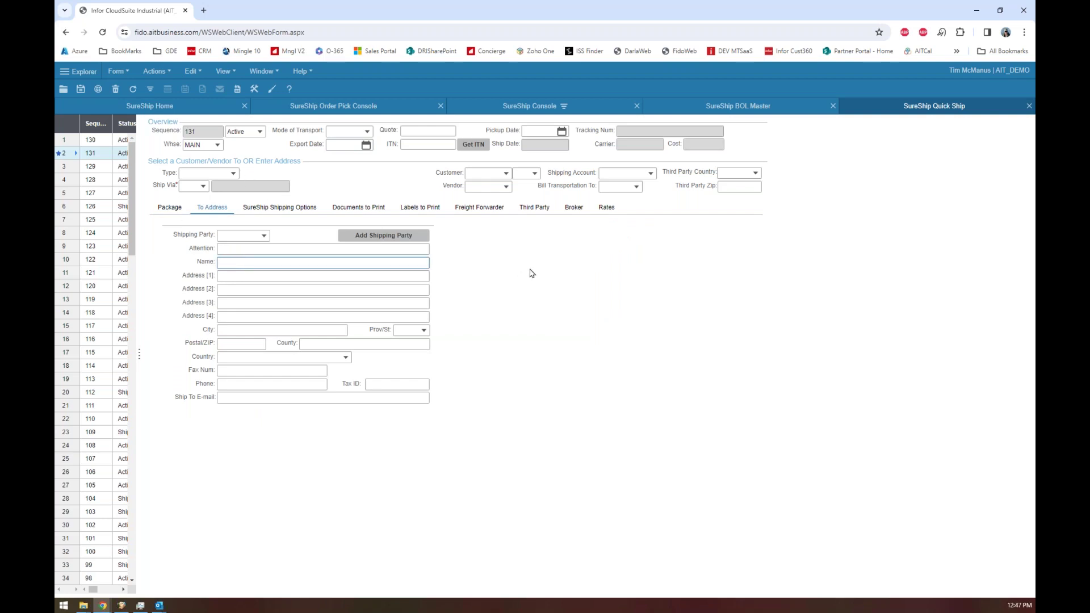
- List the shipment types for the new QuickShip record, and examine its package and item line columns
left_click(233, 176)
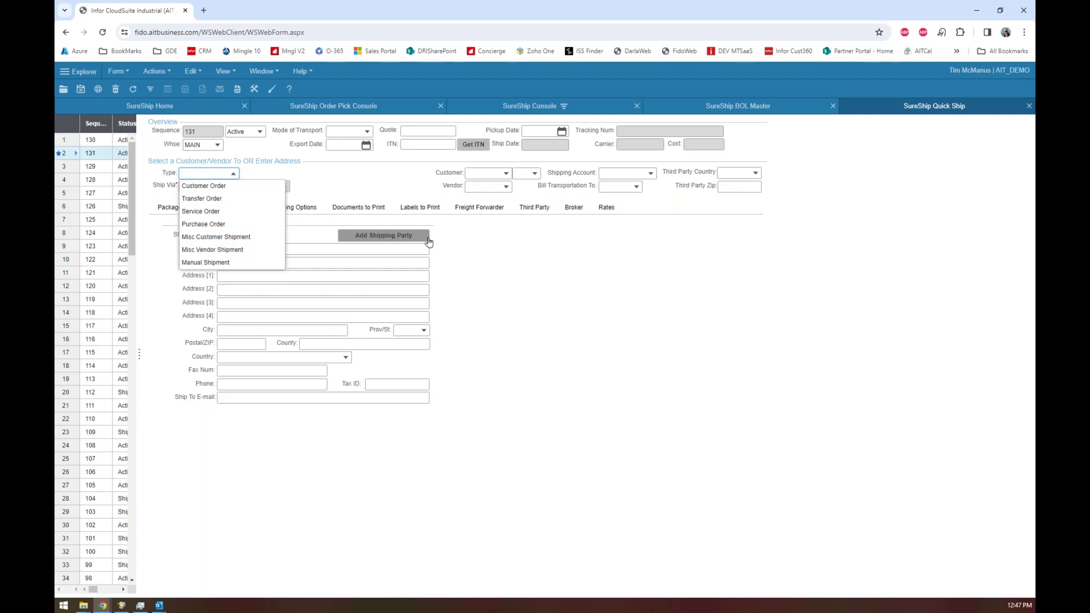
left_click(517, 274)
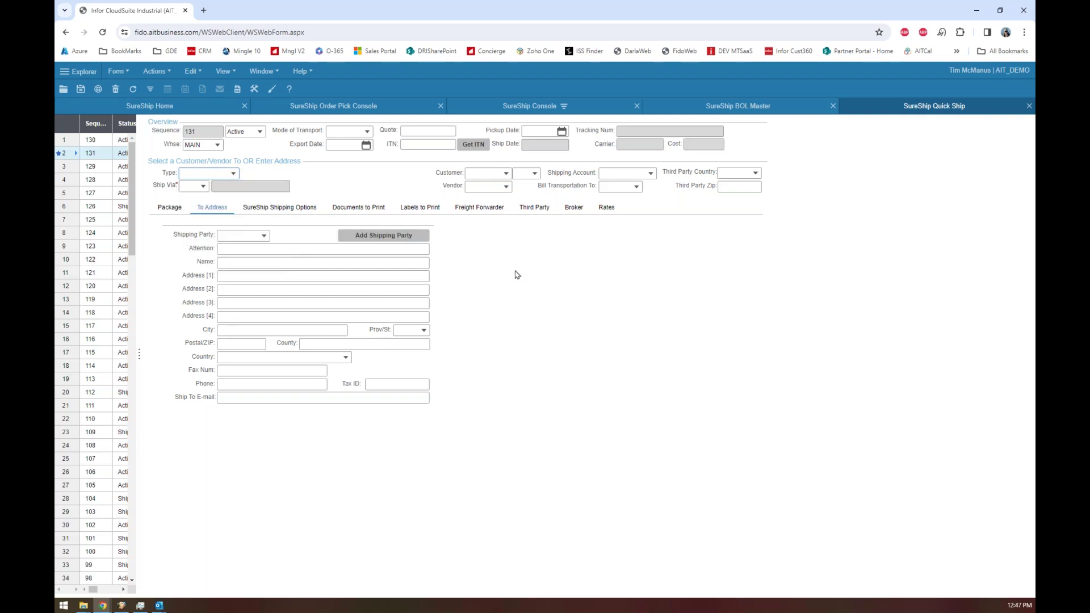
left_click(171, 208)
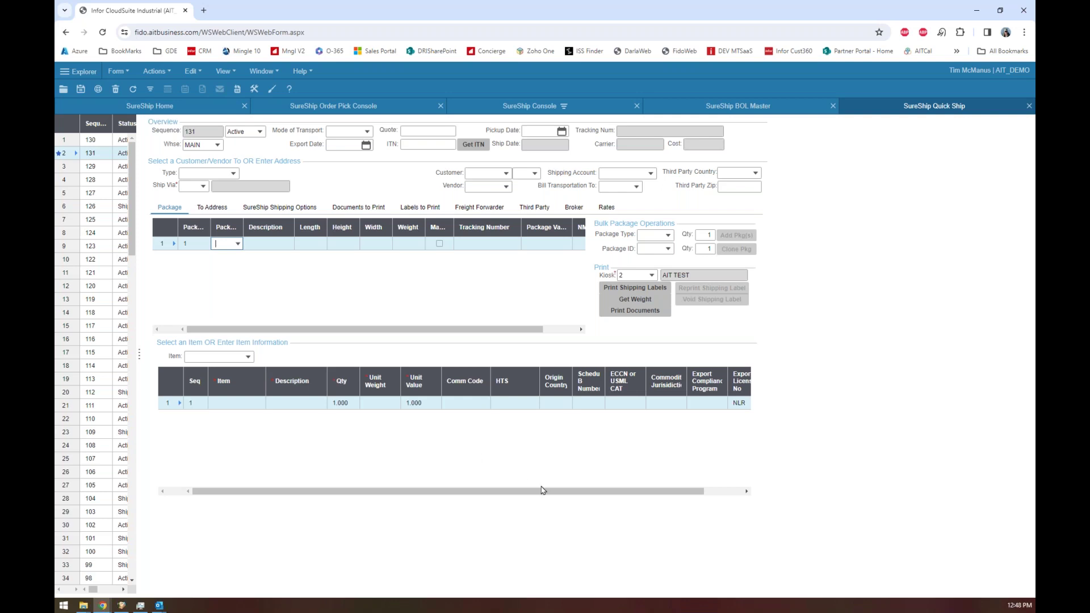
scroll(564, 498, "right", 1)
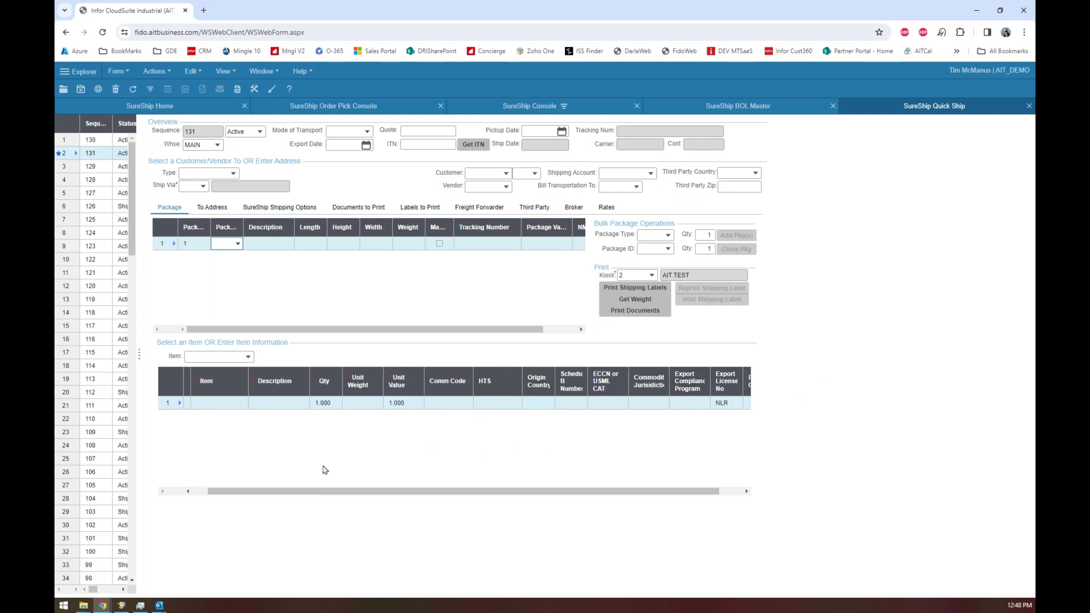
scroll(224, 491, "left", 1)
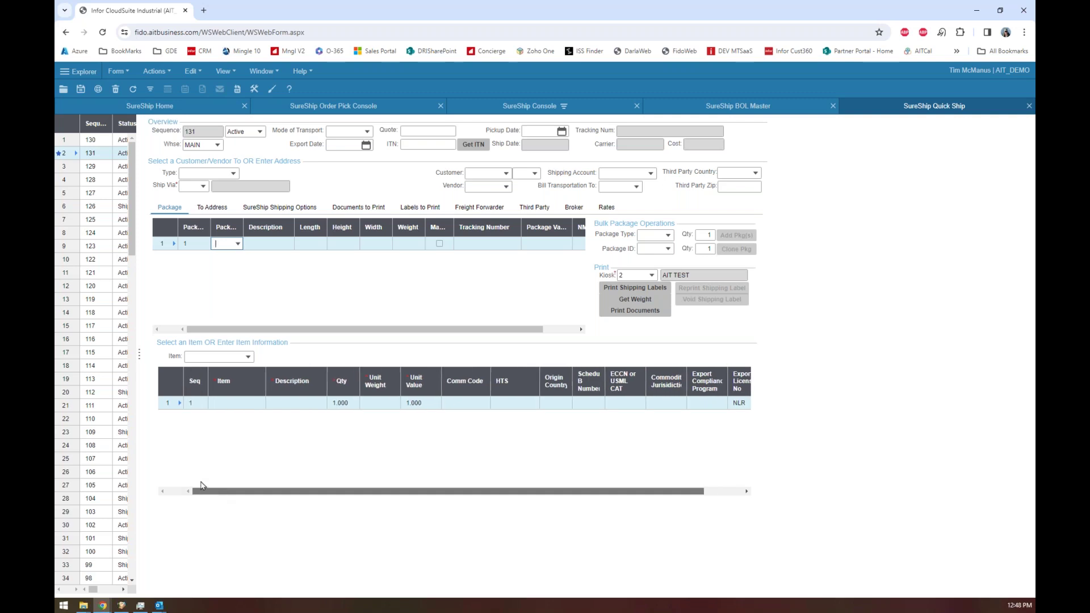
- View the QuickShip record's documents to print, return to its package details, and list the shipment types without choosing one
left_click(362, 208)
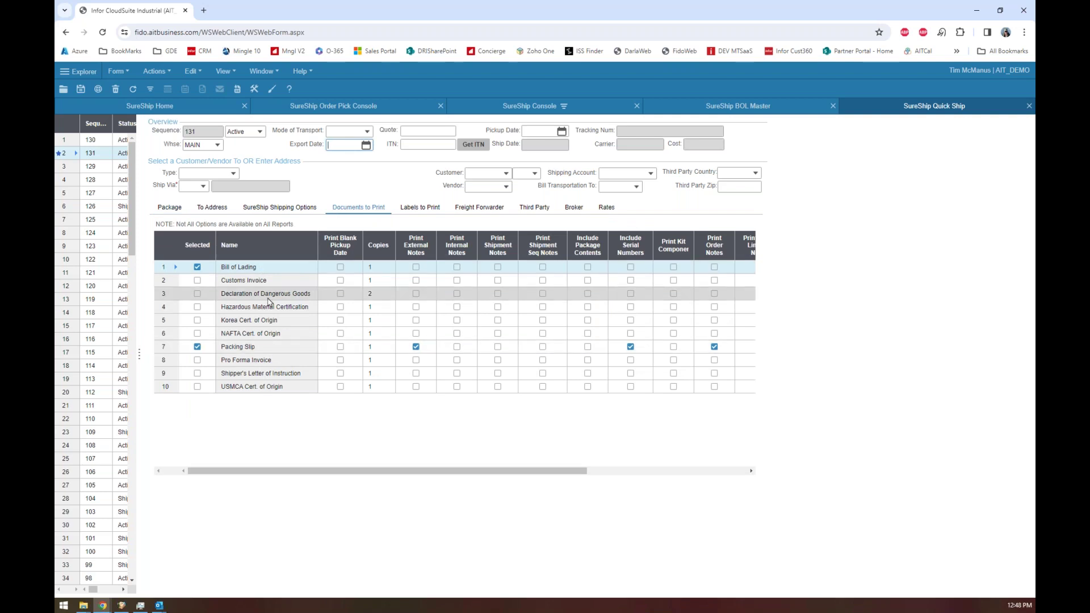
left_click(168, 209)
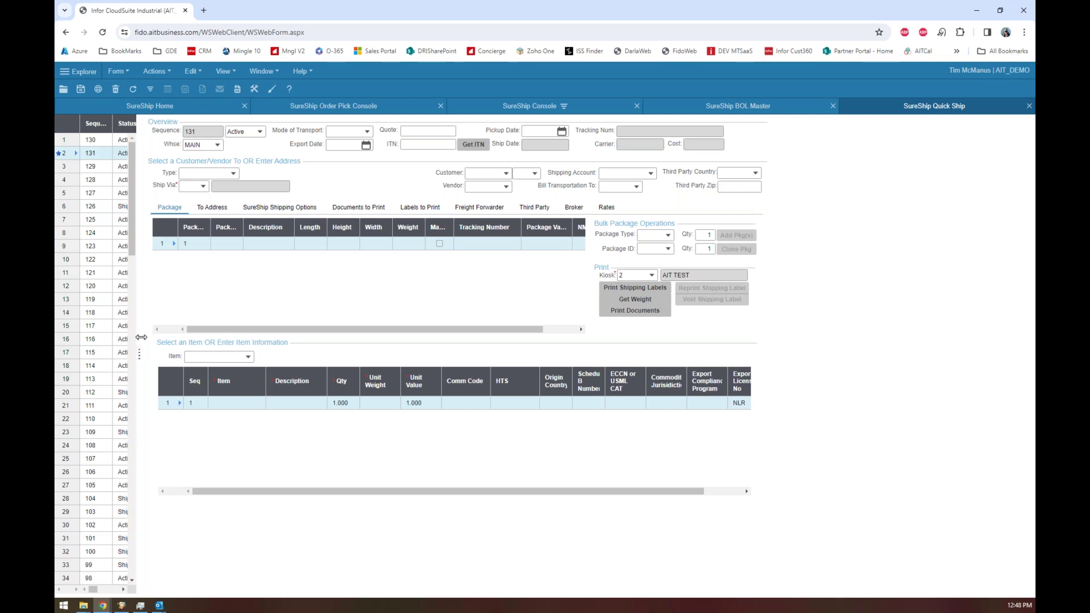
left_click(233, 174)
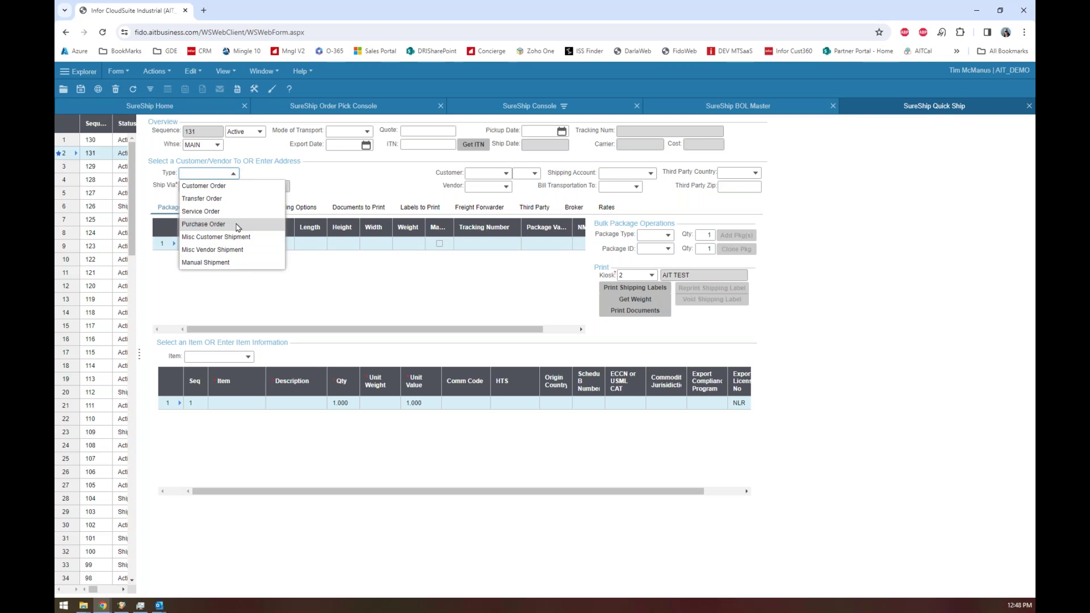
left_click(337, 187)
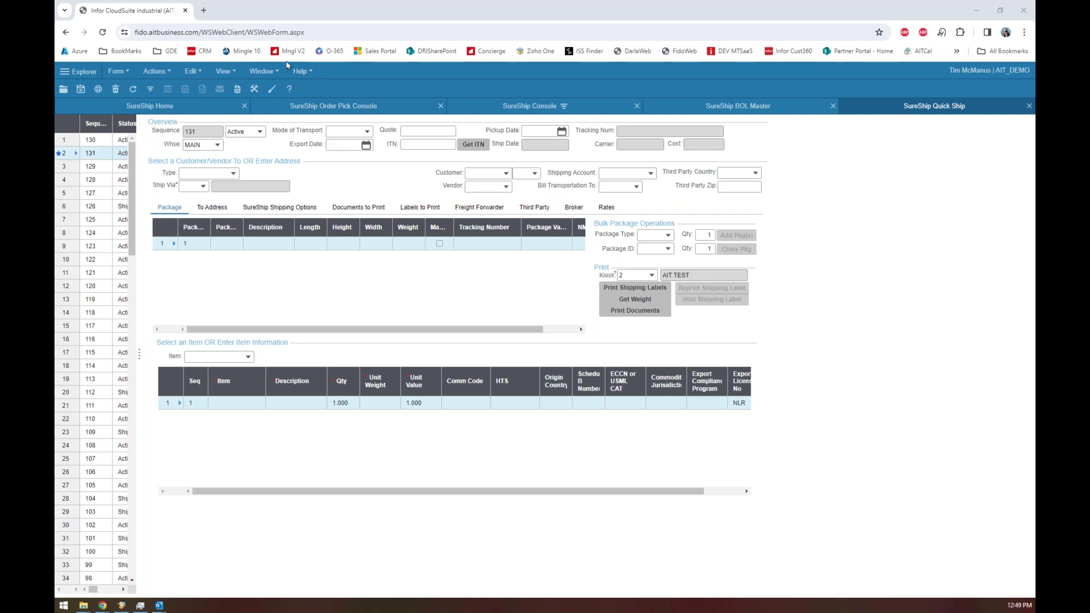
- Return to SureShip BOL Master and view the packages of the open BOL
left_click(108, 109)
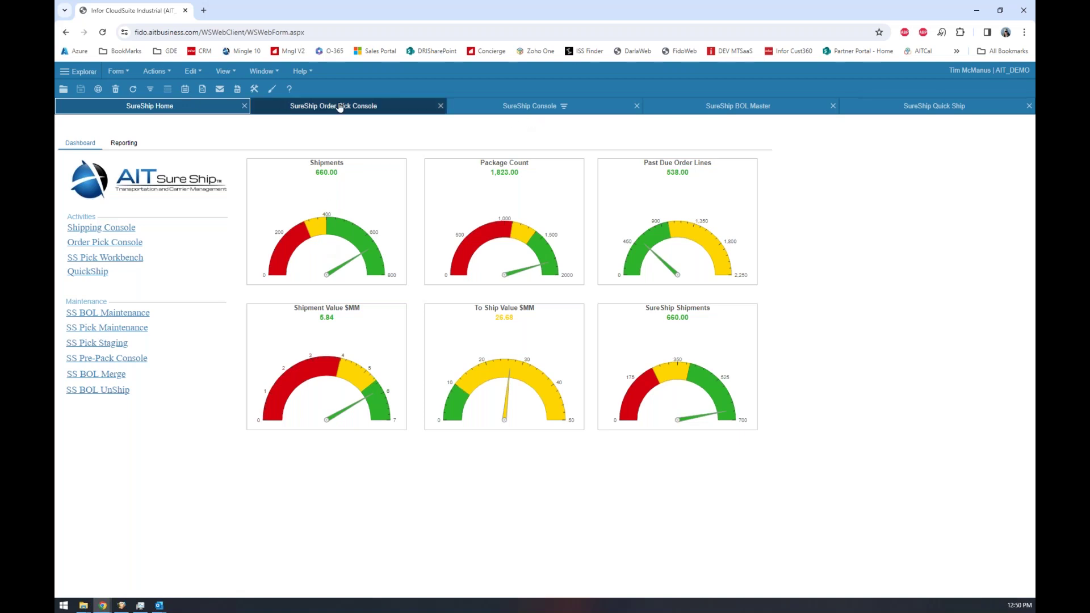
left_click(714, 102)
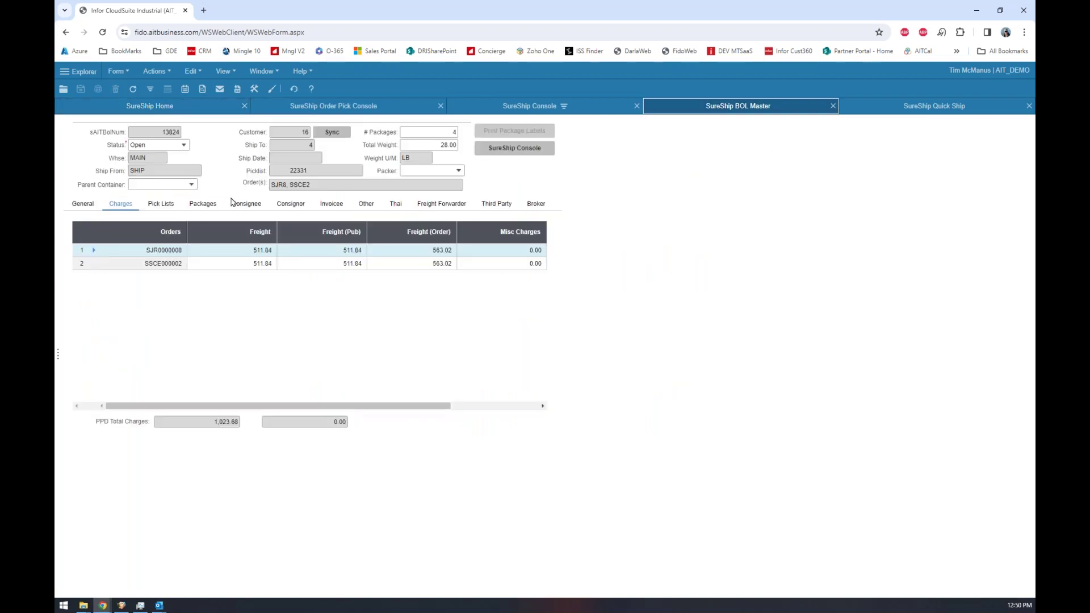
left_click(213, 206)
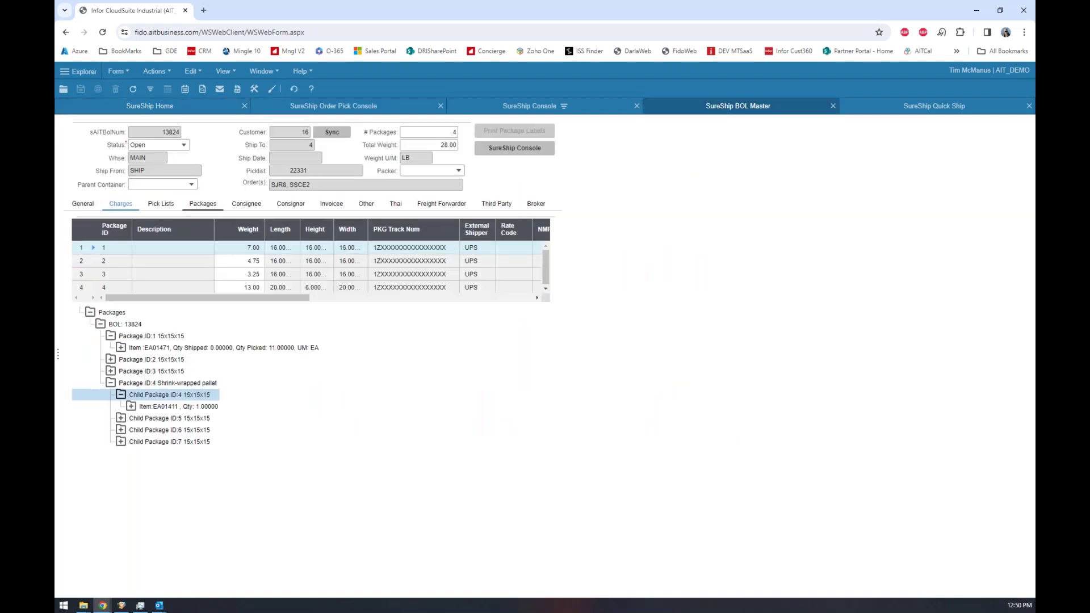